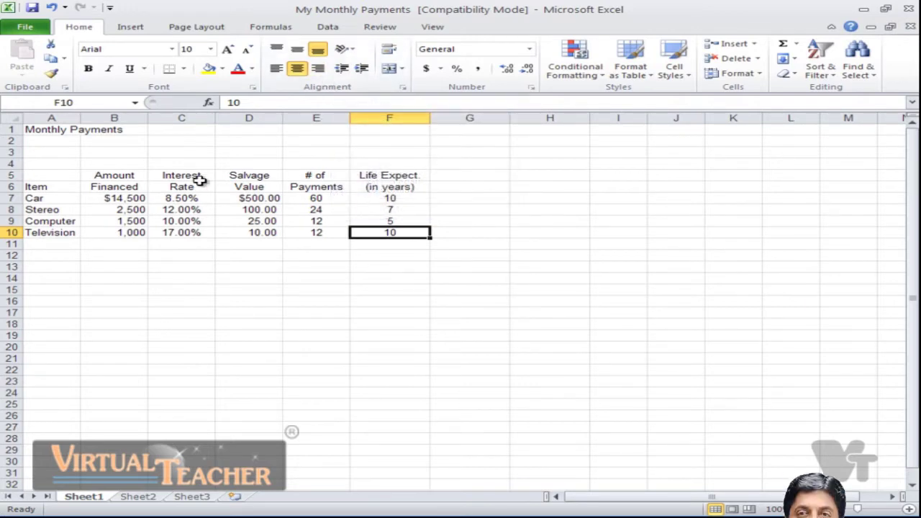
# Inspect the Monthly Payments title in A1 and the item names in column A.
pyautogui.click(54, 130)
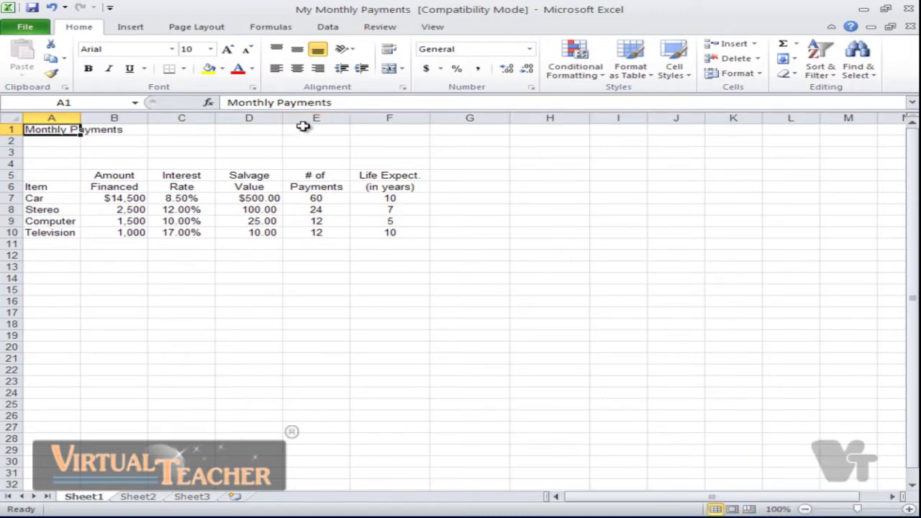
pyautogui.click(83, 158)
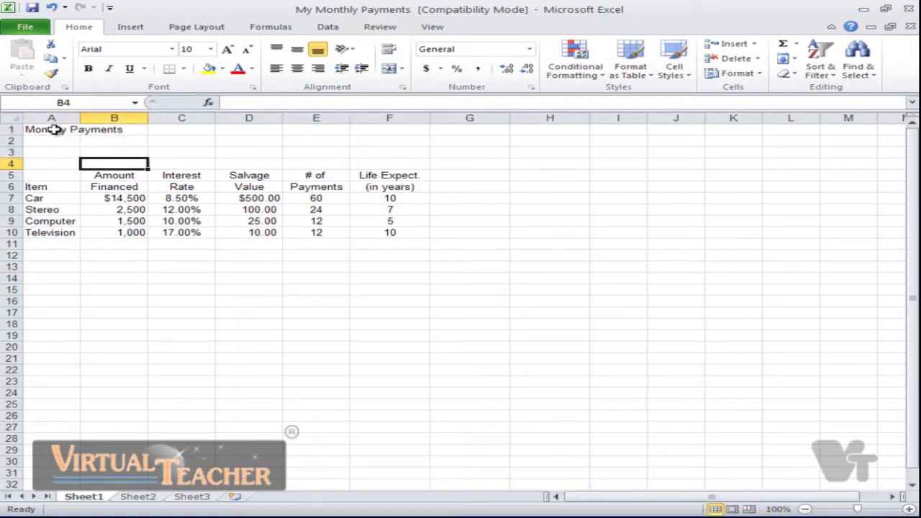
pyautogui.click(59, 130)
pyautogui.click(108, 131)
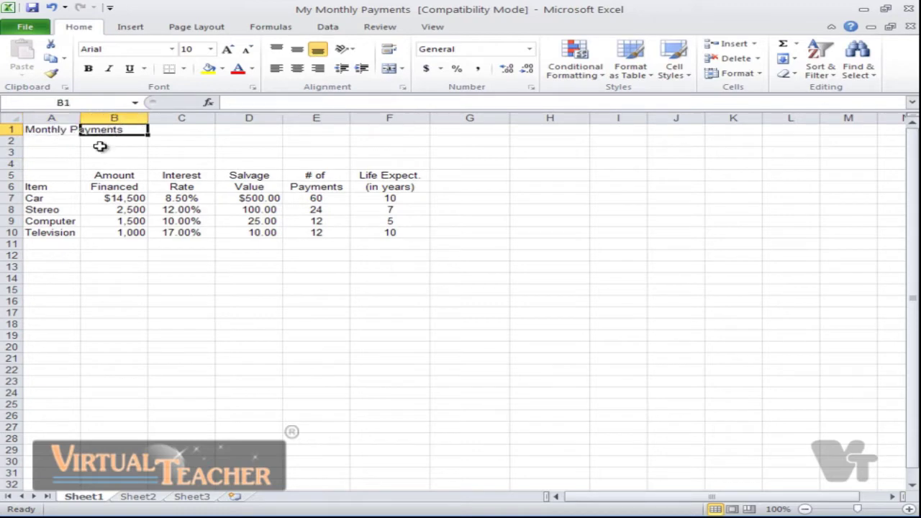
pyautogui.click(57, 128)
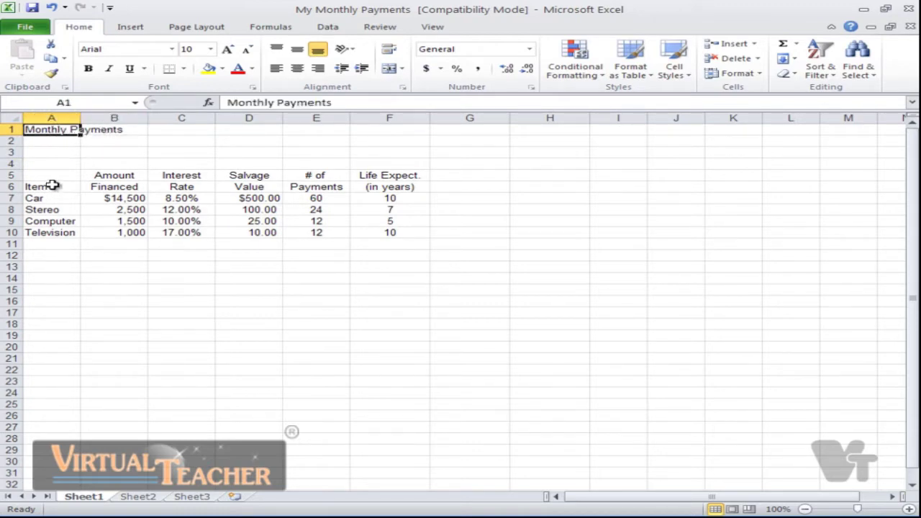
pyautogui.moveTo(50, 186); pyautogui.dragTo(49, 237)
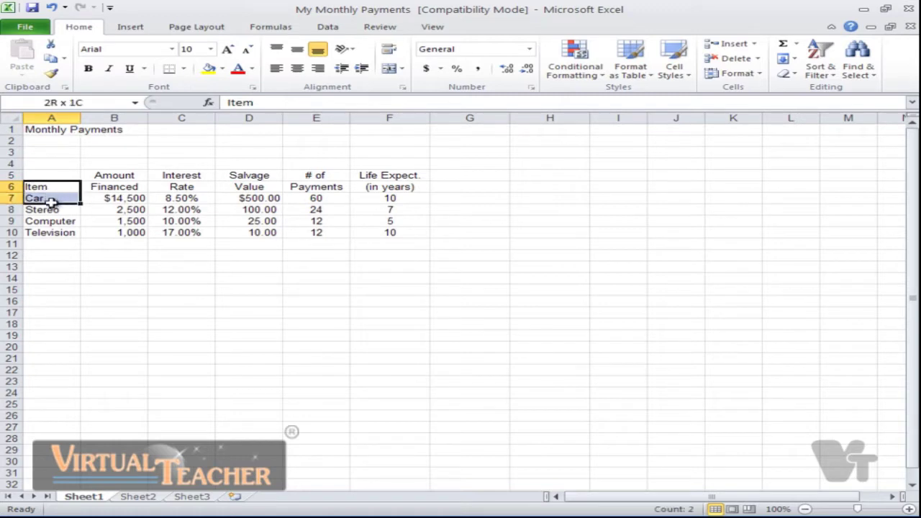
# Review the two-row column headings and the block of data values beneath them.
pyautogui.click(124, 176)
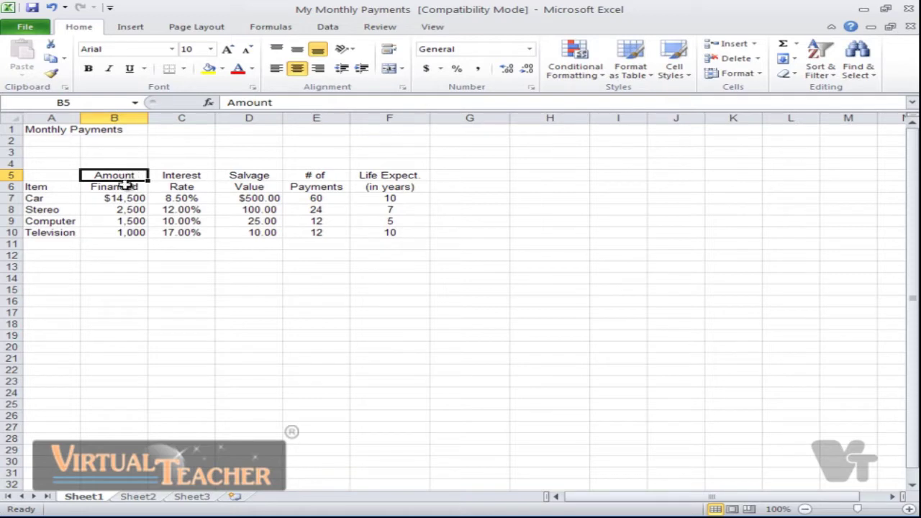
pyautogui.click(124, 189)
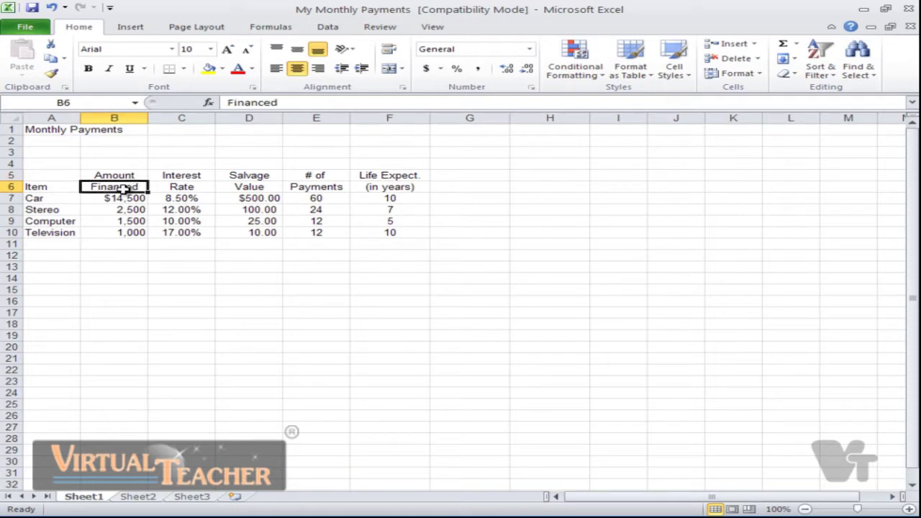
pyautogui.click(191, 178)
pyautogui.click(190, 185)
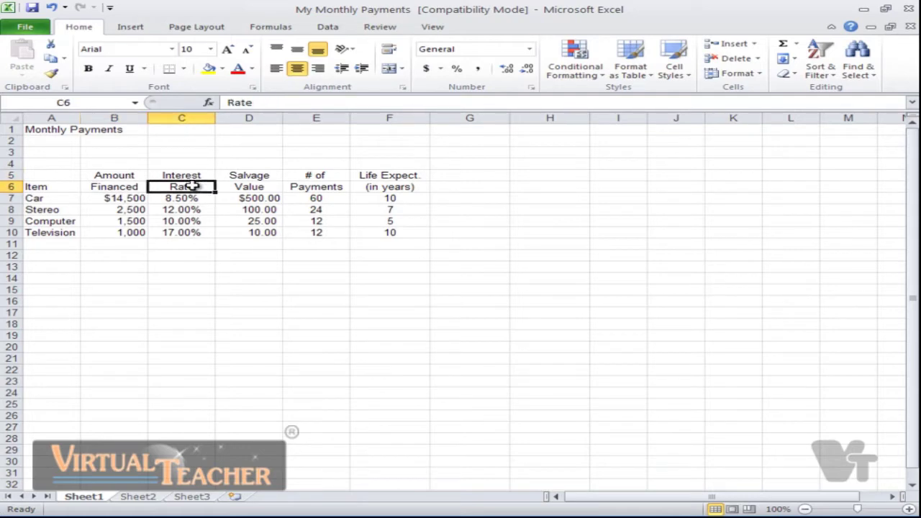
pyautogui.click(267, 175)
pyautogui.click(257, 183)
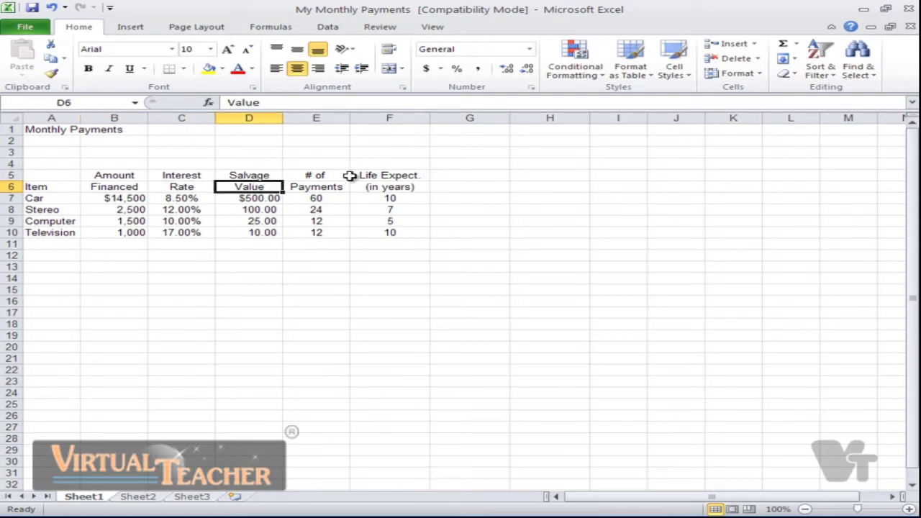
pyautogui.click(333, 177)
pyautogui.click(331, 184)
pyautogui.click(419, 175)
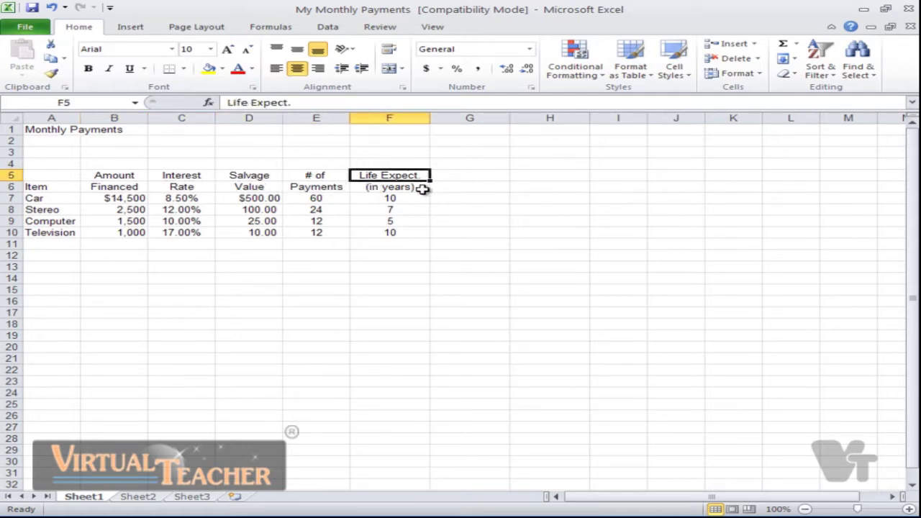
pyautogui.click(413, 188)
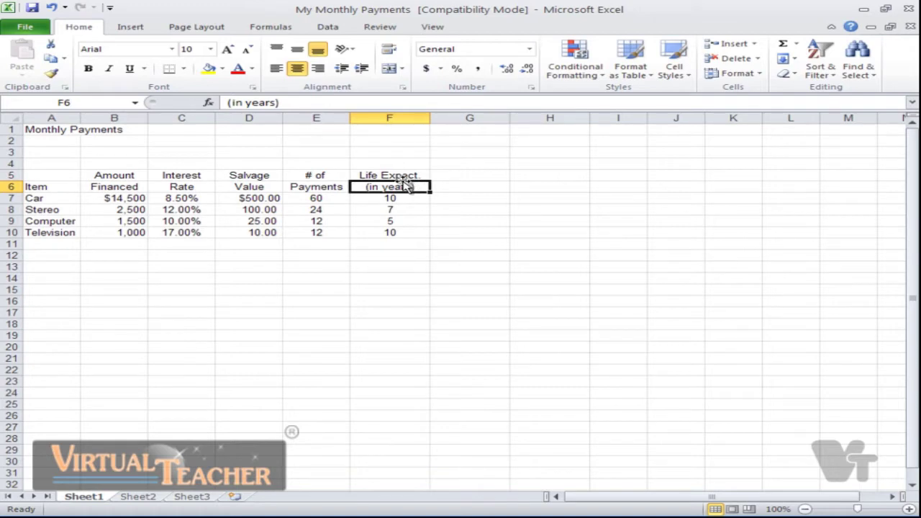
pyautogui.moveTo(411, 197)
pyautogui.mouseDown()
pyautogui.moveTo(300, 221)
pyautogui.moveTo(176, 217)
pyautogui.moveTo(166, 232)
pyautogui.moveTo(69, 225)
pyautogui.mouseUp()
pyautogui.click(323, 240)
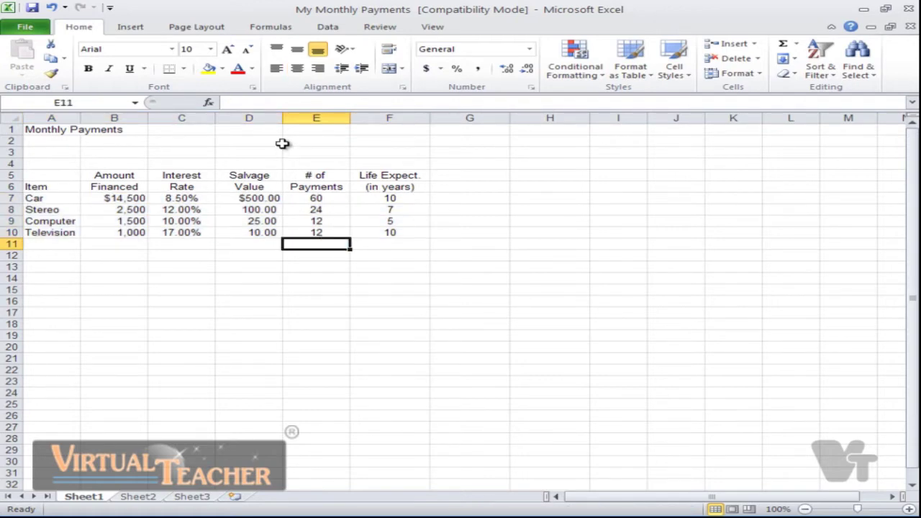
pyautogui.click(70, 131)
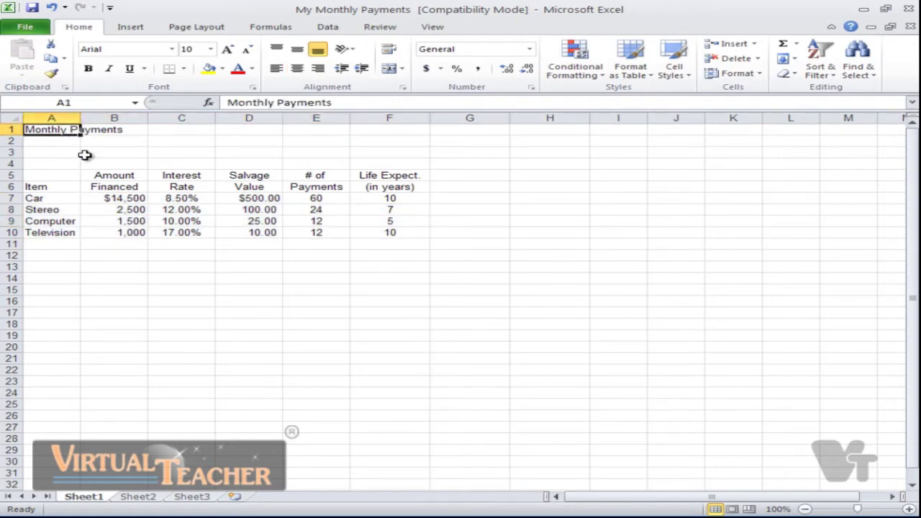
# Move the Monthly Payments title from A1 into cell C3.
pyautogui.click(200, 153)
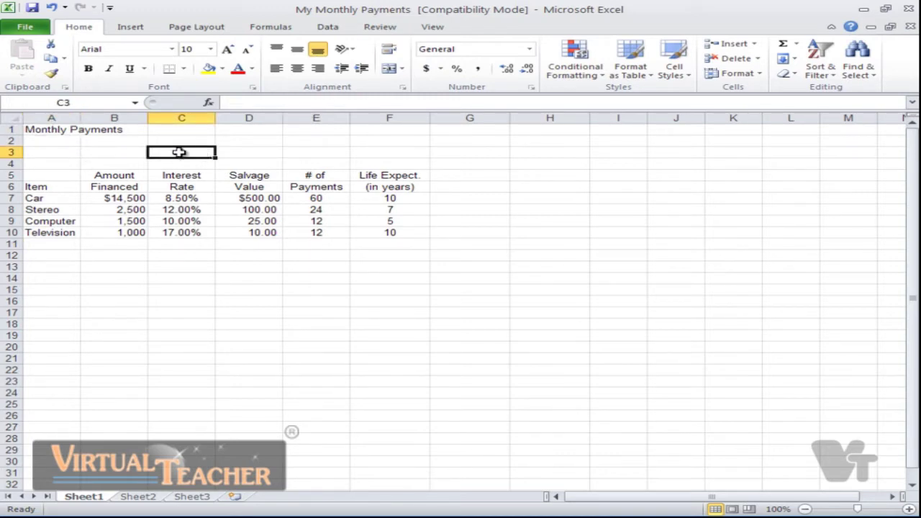
pyautogui.click(47, 131)
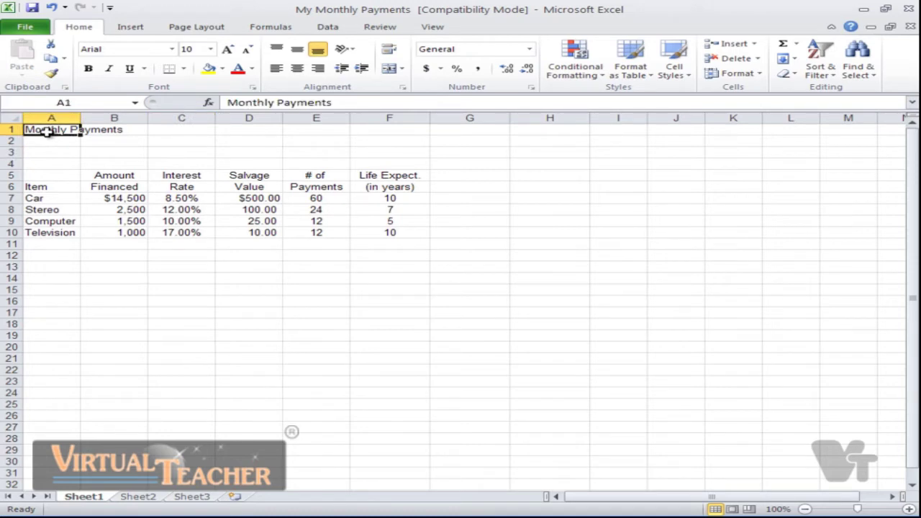
pyautogui.hotkey('ctrl', 'c')
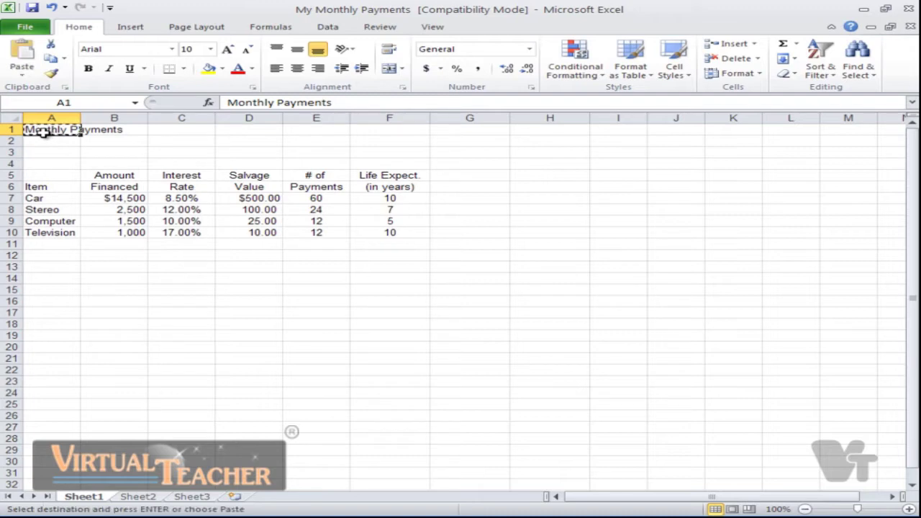
pyautogui.click(185, 152)
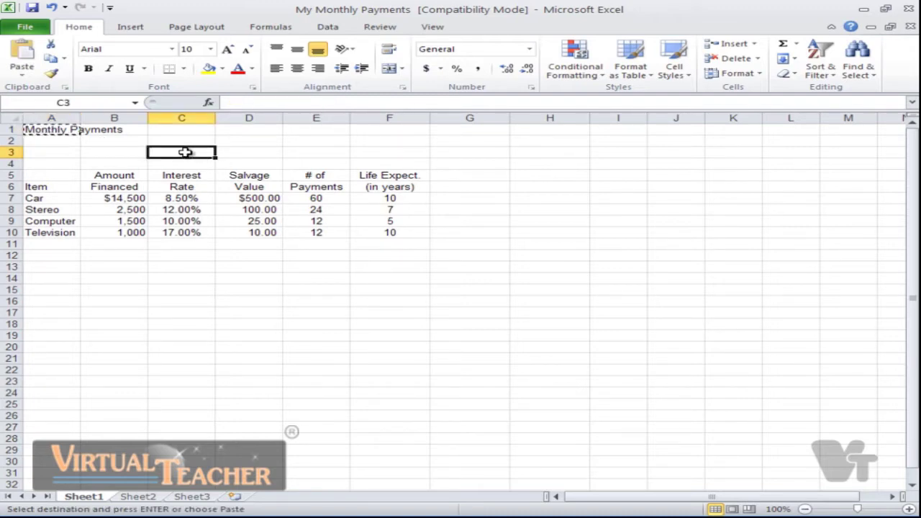
pyautogui.press('Return')
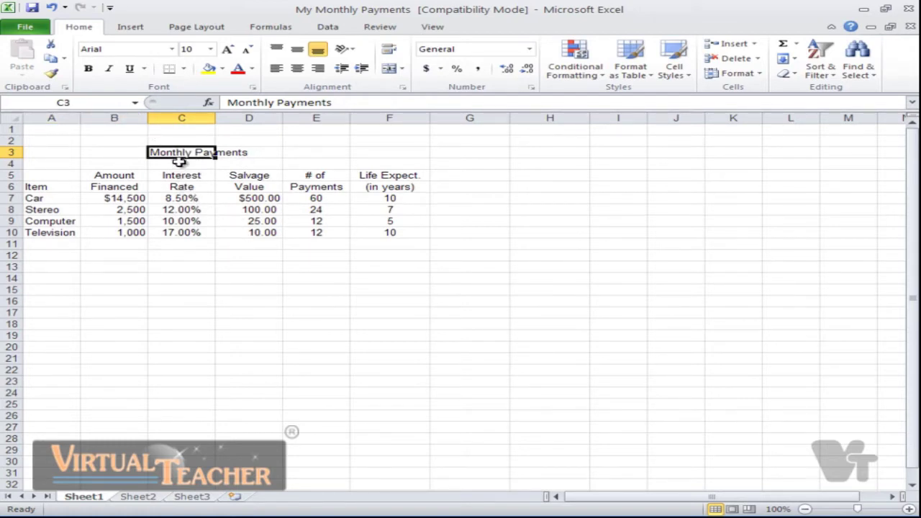
# Merge and center the title across C3:D3.
pyautogui.moveTo(247, 152); pyautogui.dragTo(175, 152)
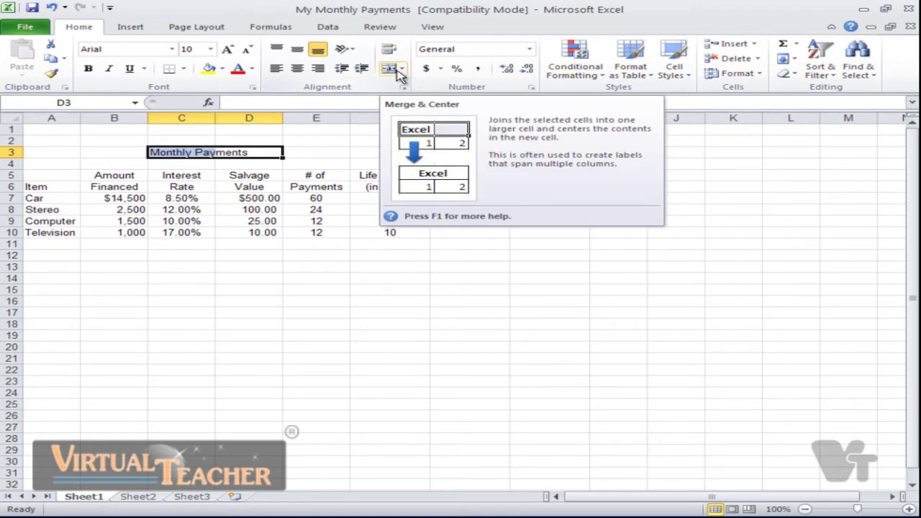
pyautogui.click(396, 71)
pyautogui.click(330, 197)
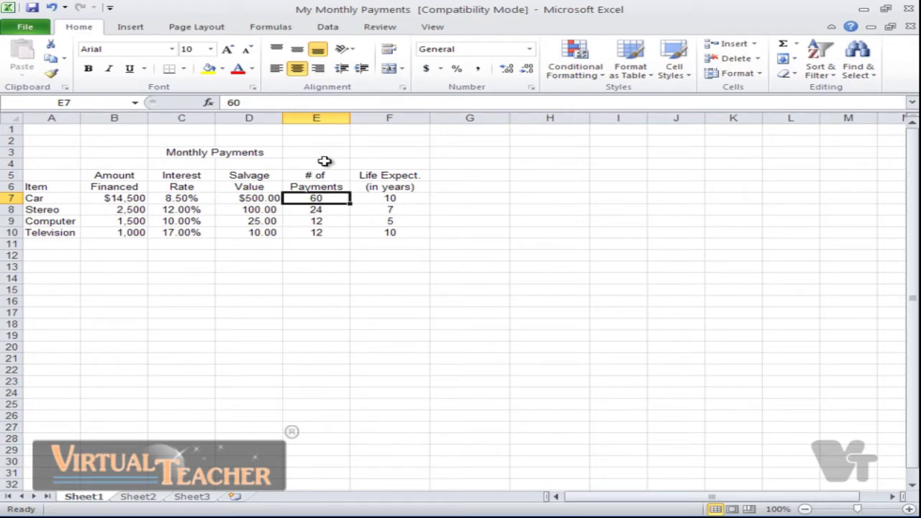
# Merge B5:B6 into one cell, keeping only the upper-left value.
pyautogui.click(120, 176)
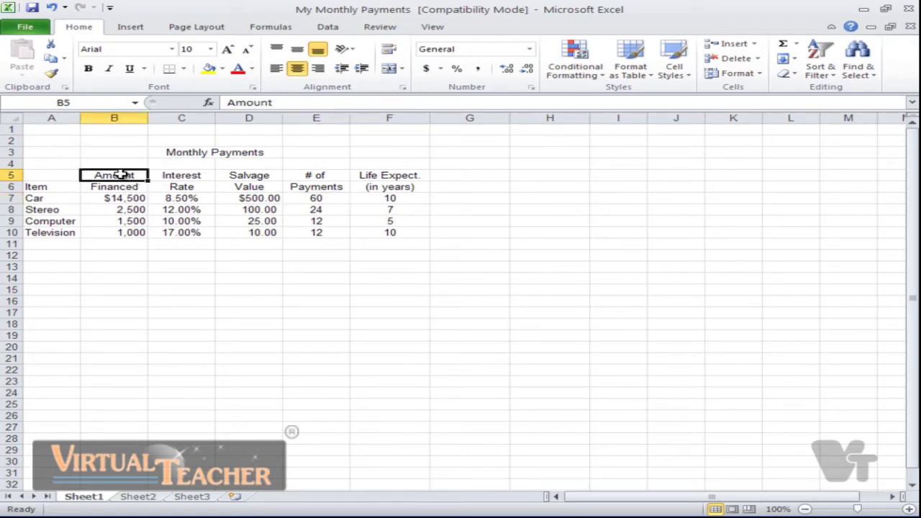
pyautogui.click(116, 184)
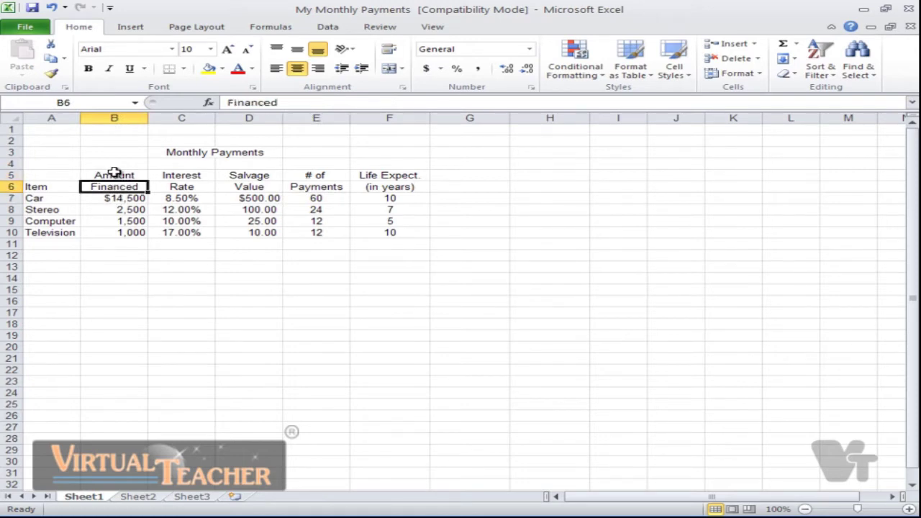
pyautogui.moveTo(113, 173); pyautogui.dragTo(113, 185)
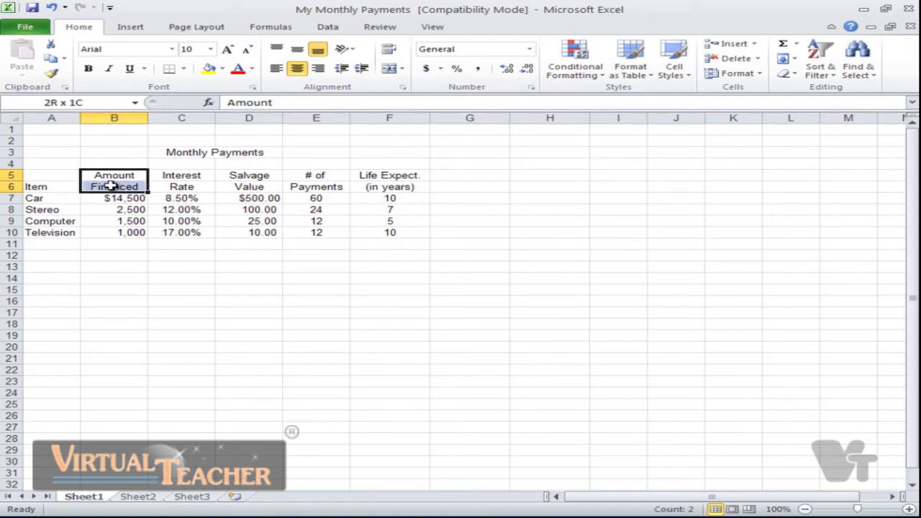
pyautogui.click(403, 68)
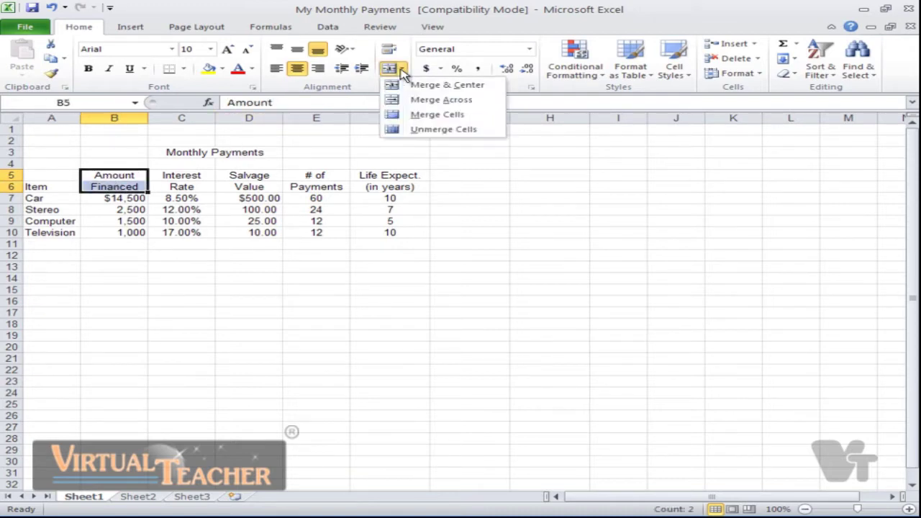
pyautogui.click(441, 117)
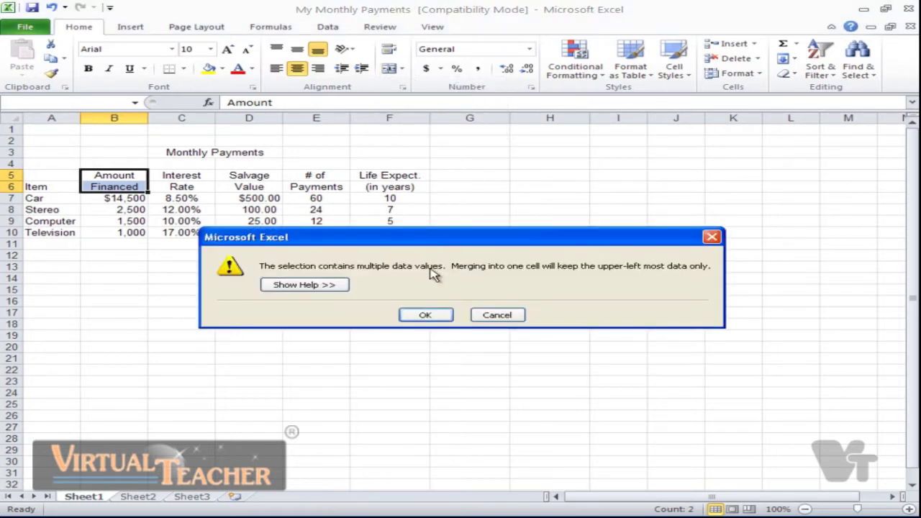
pyautogui.click(426, 316)
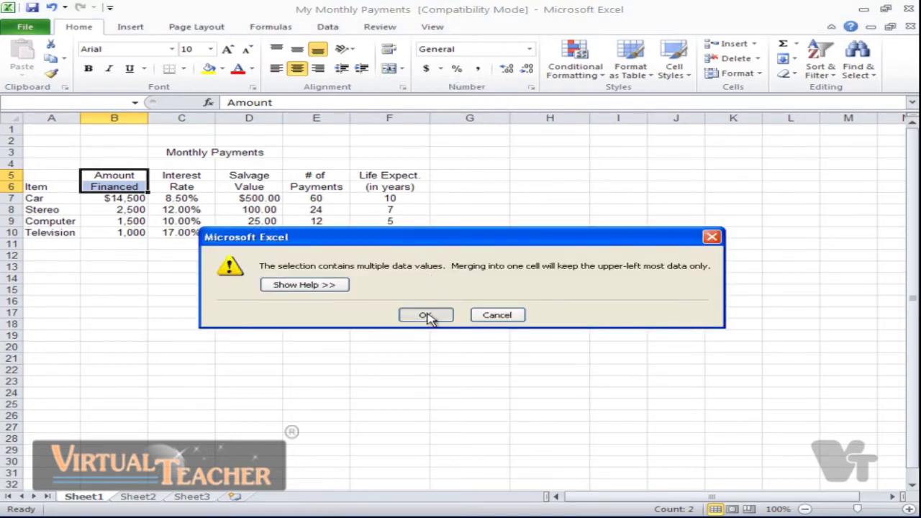
# Edit the merged heading to read 'Amount Financed' and wrap it onto two lines.
pyautogui.click(283, 102)
pyautogui.write('Fi')
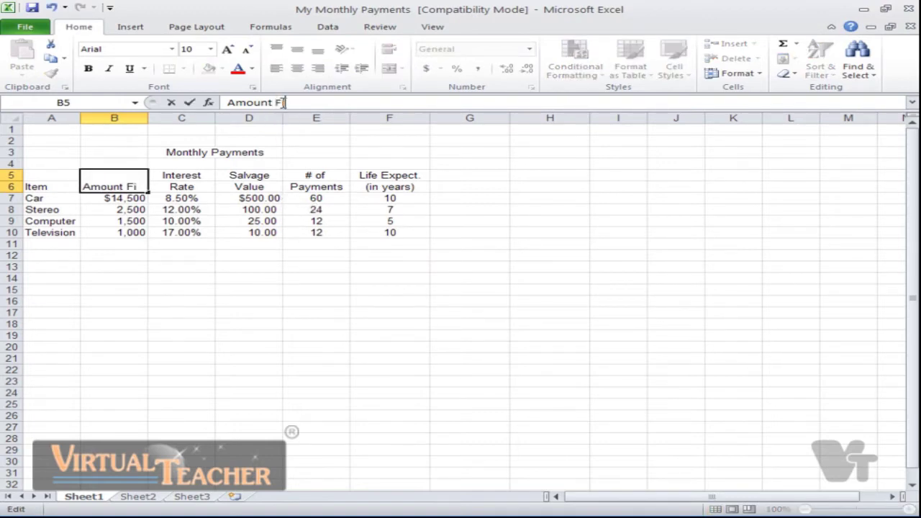
pyautogui.write('nanced')
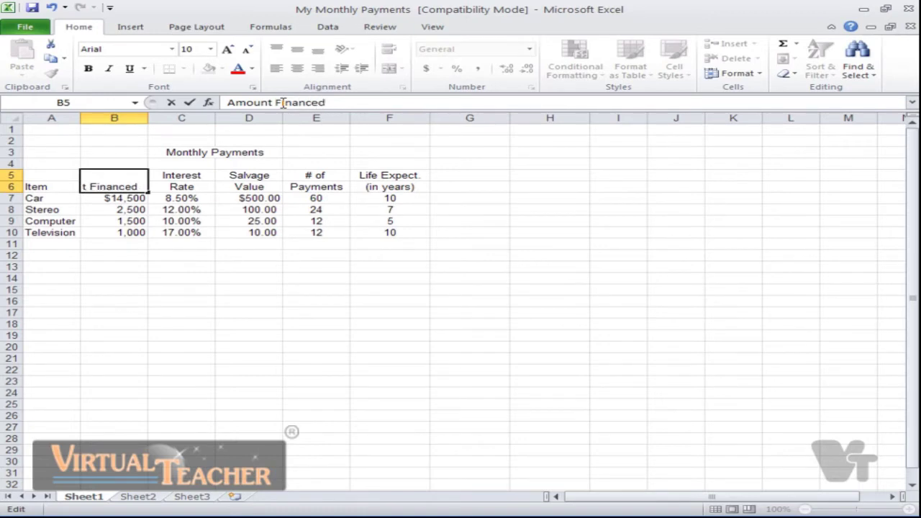
pyautogui.click(115, 172)
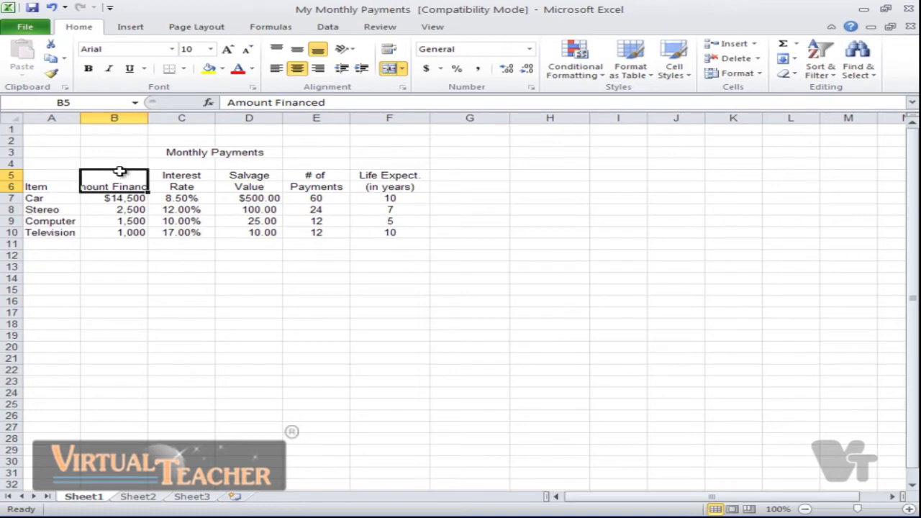
pyautogui.click(392, 51)
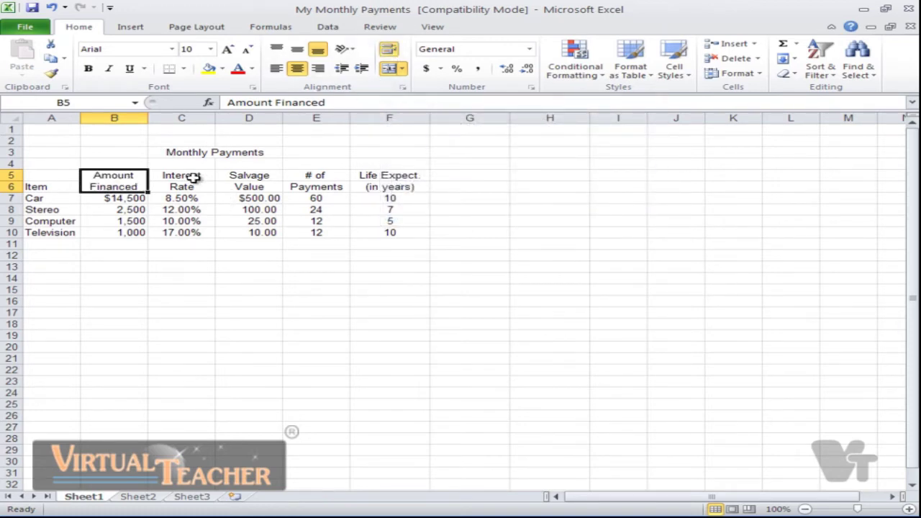
pyautogui.moveTo(195, 177); pyautogui.dragTo(196, 184)
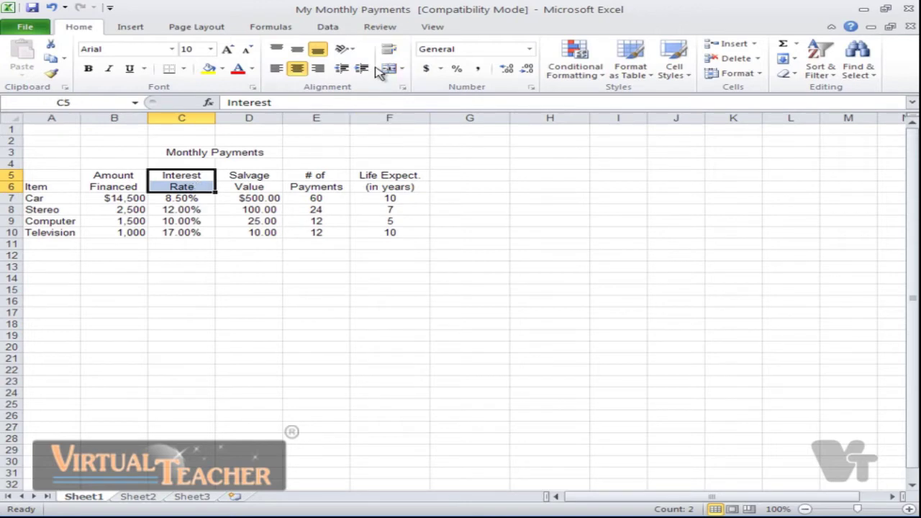
# Copy the word 'Rate' and merge C5:C6, keeping only the upper-left value.
pyautogui.click(195, 179)
pyautogui.click(198, 186)
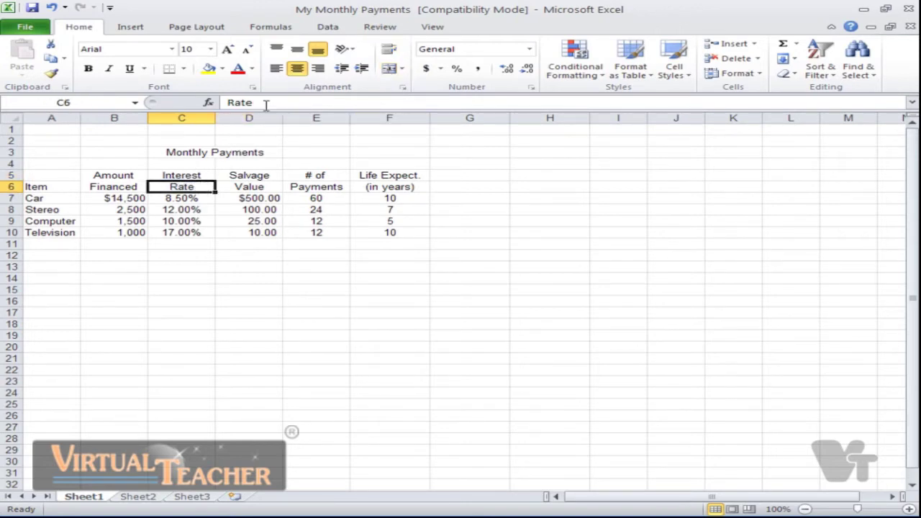
pyautogui.moveTo(263, 102); pyautogui.dragTo(223, 103)
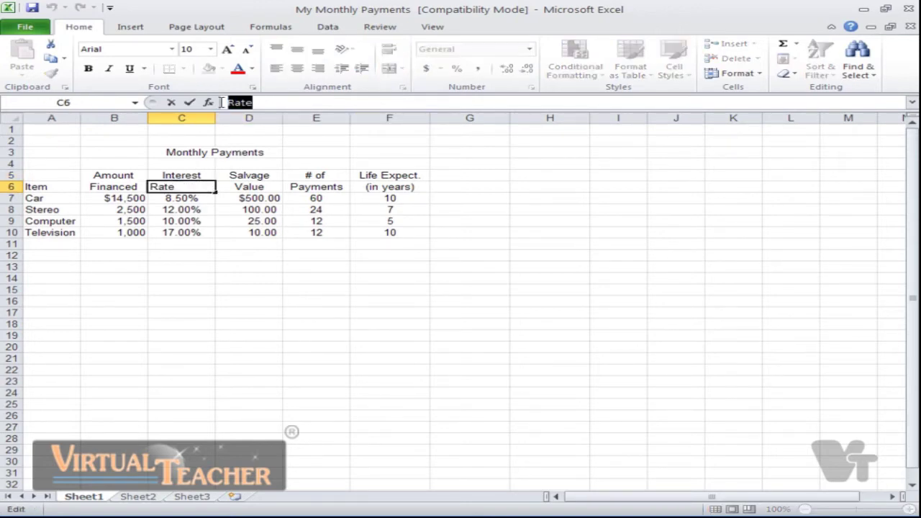
pyautogui.hotkey('ctrl', 'c')
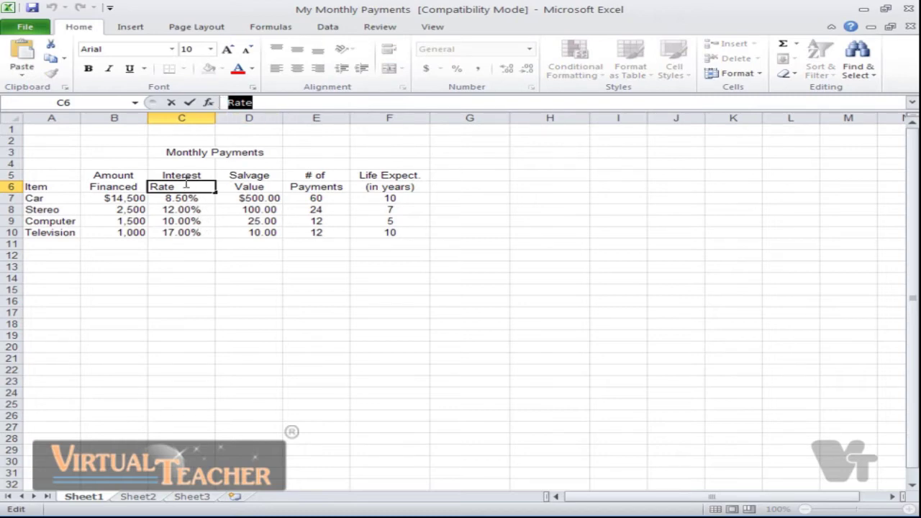
pyautogui.moveTo(181, 175); pyautogui.dragTo(181, 183)
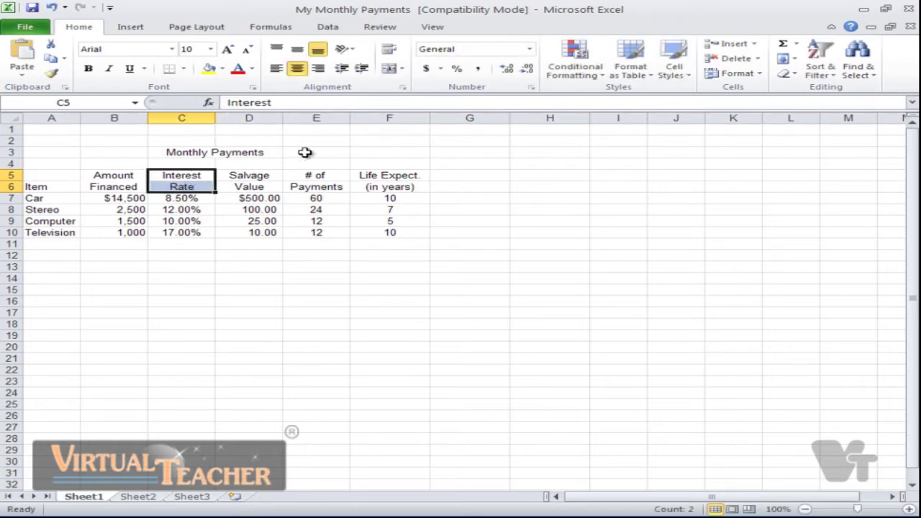
pyautogui.click(389, 70)
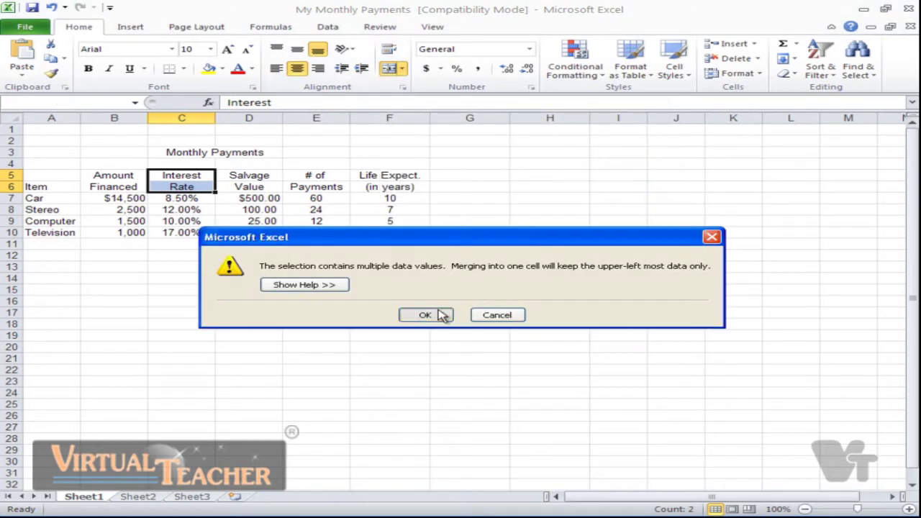
pyautogui.click(425, 315)
# Edit the merged heading to 'Interest Rate' and wrap it onto two lines.
pyautogui.click(286, 102)
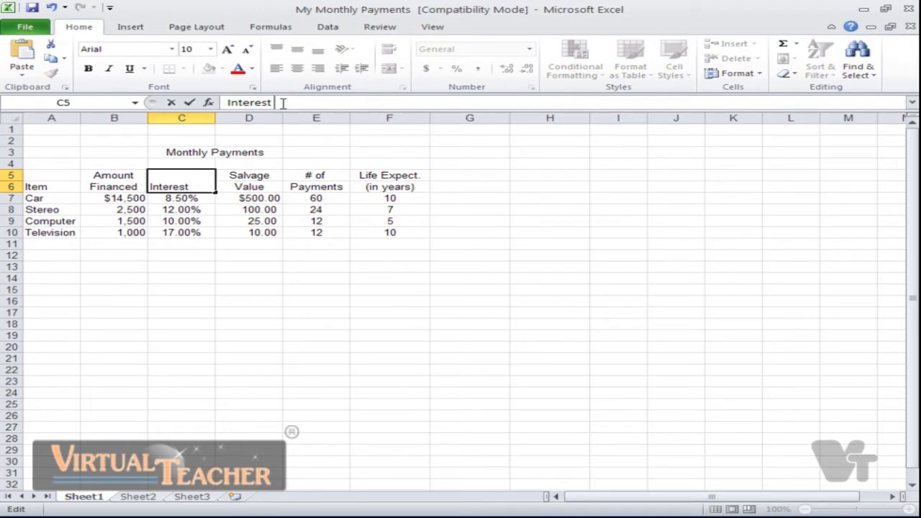
pyautogui.write('Rate')
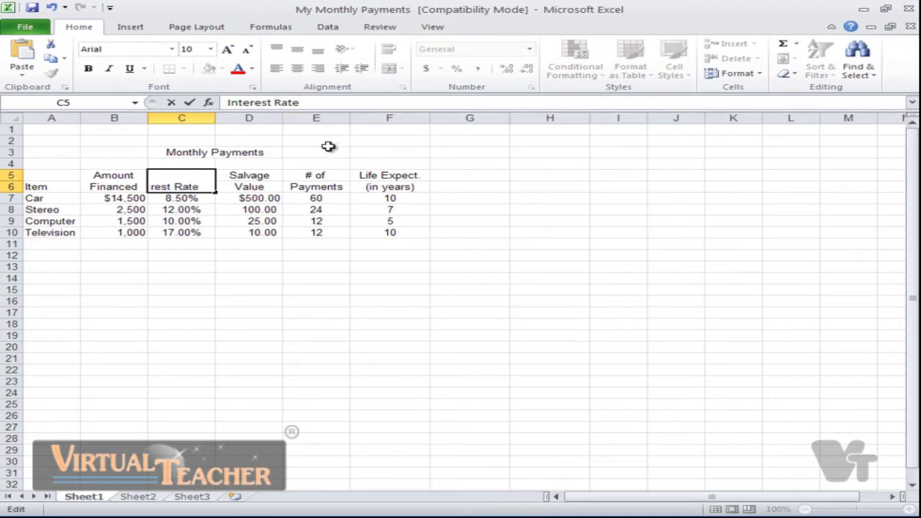
pyautogui.click(255, 199)
pyautogui.click(206, 185)
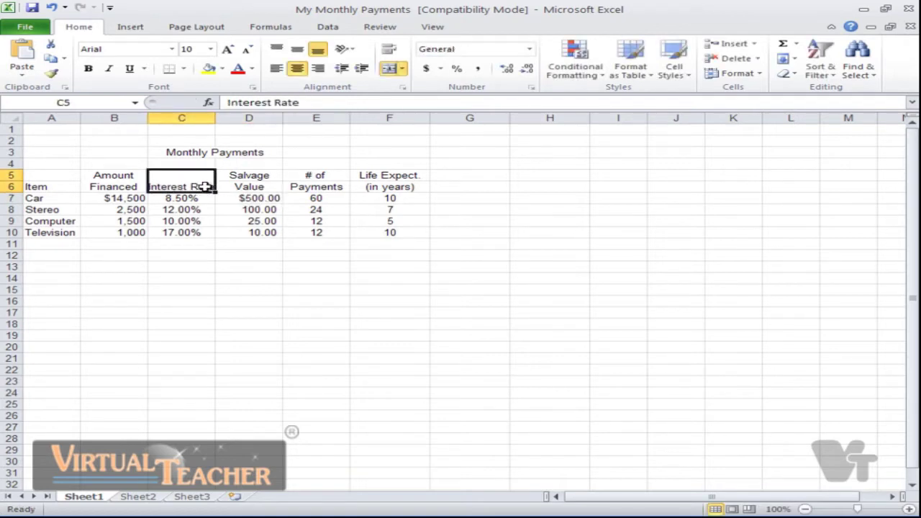
pyautogui.click(398, 56)
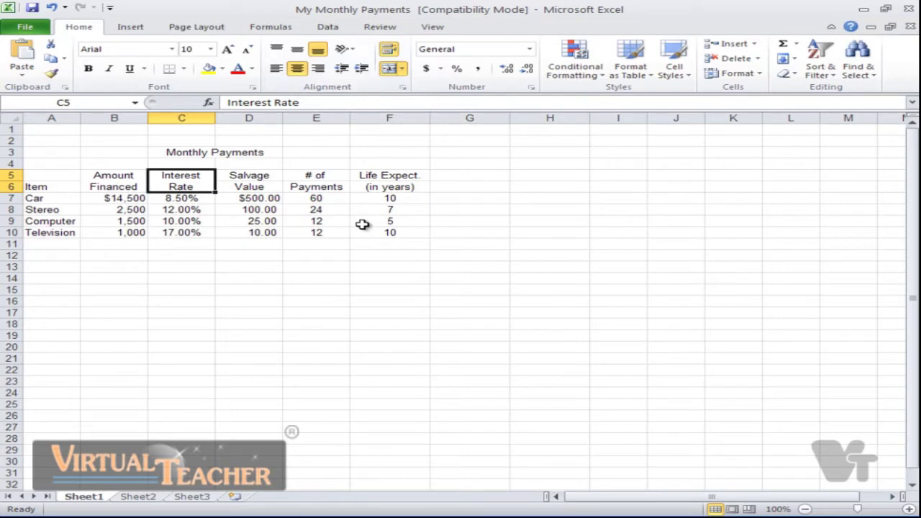
pyautogui.click(277, 190)
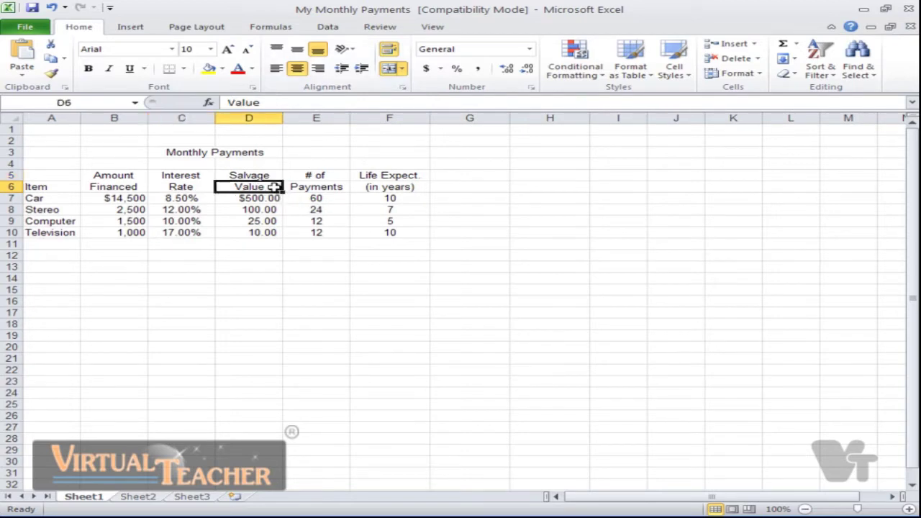
# Merge and center D5:D6, keeping only the upper-left value.
pyautogui.doubleClick(266, 102)
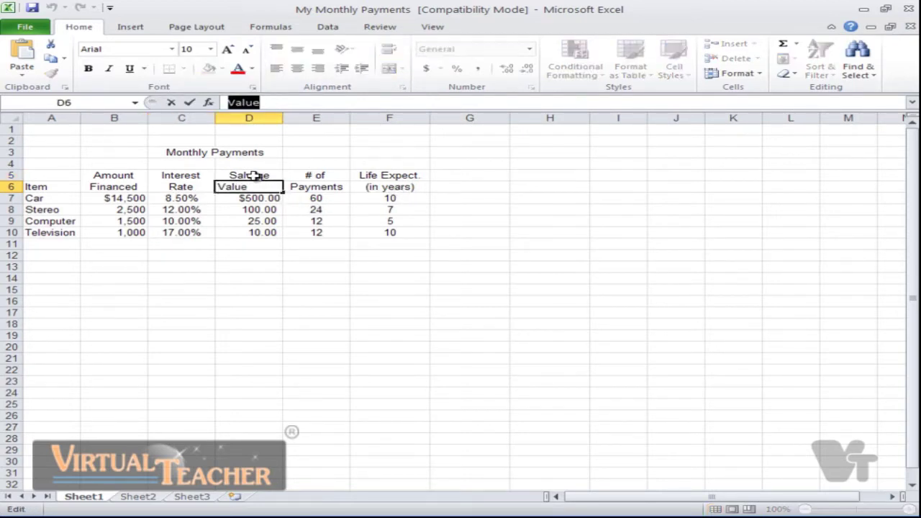
pyautogui.moveTo(254, 175); pyautogui.dragTo(261, 189)
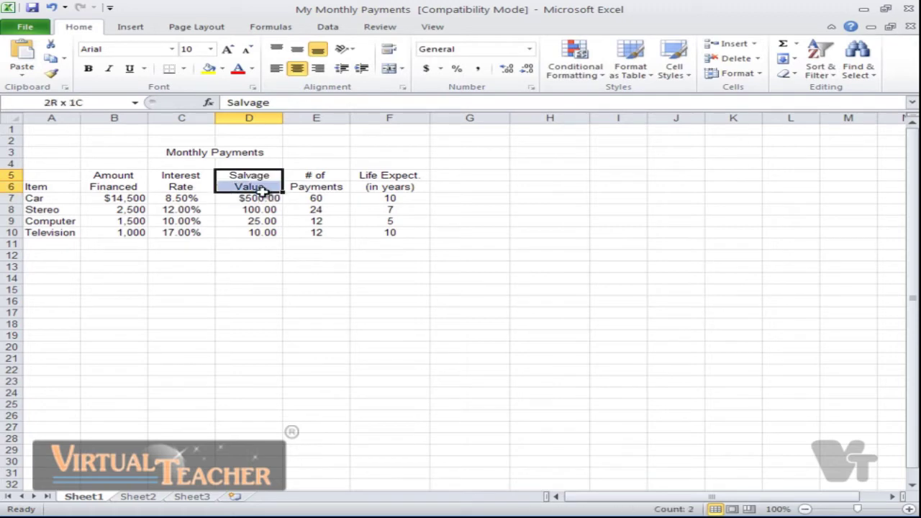
pyautogui.click(390, 68)
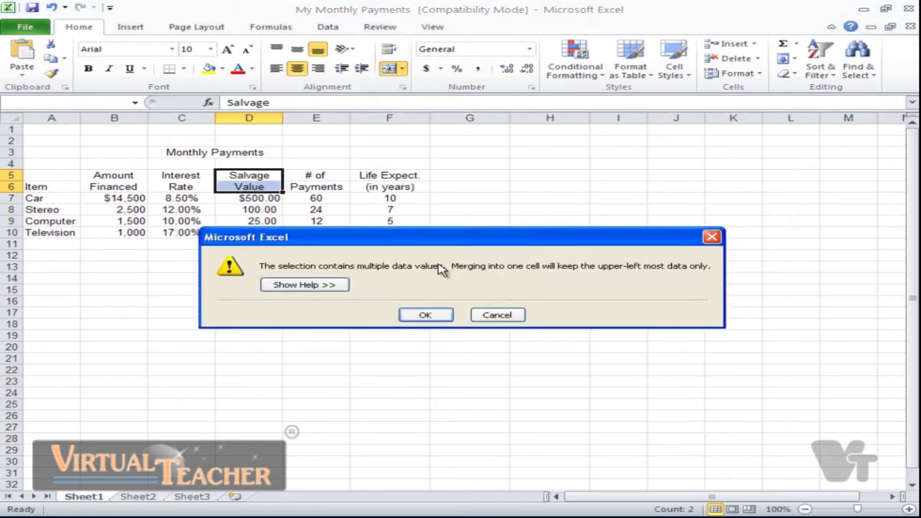
pyautogui.click(437, 314)
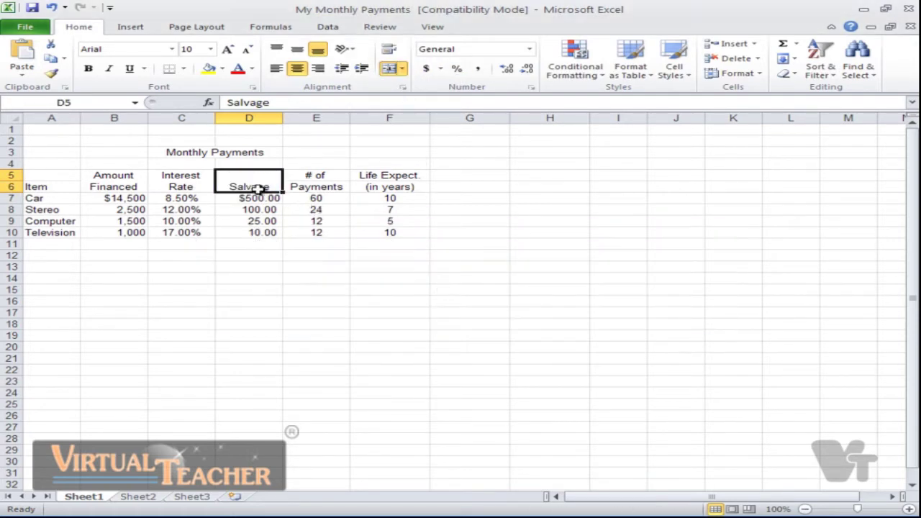
# Edit the merged heading to 'Salvage Value' and wrap it onto two lines.
pyautogui.click(341, 103)
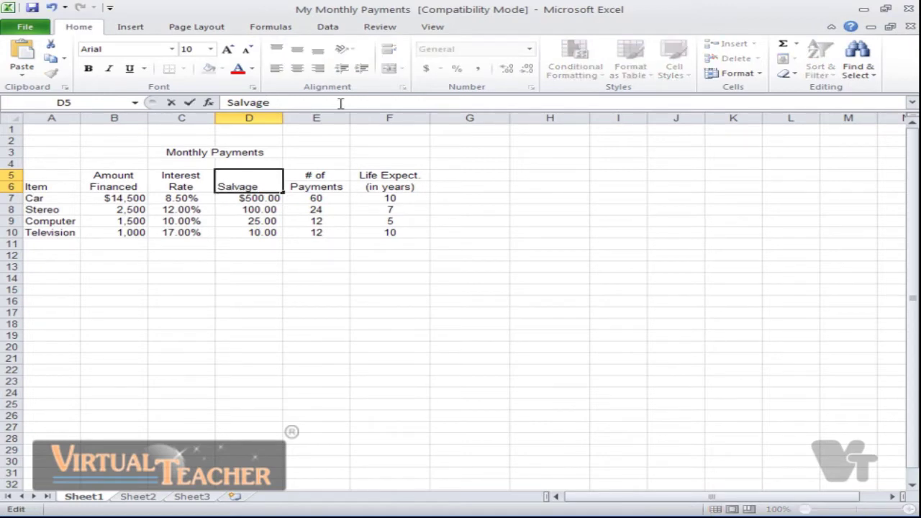
pyautogui.write('Value')
pyautogui.click(255, 208)
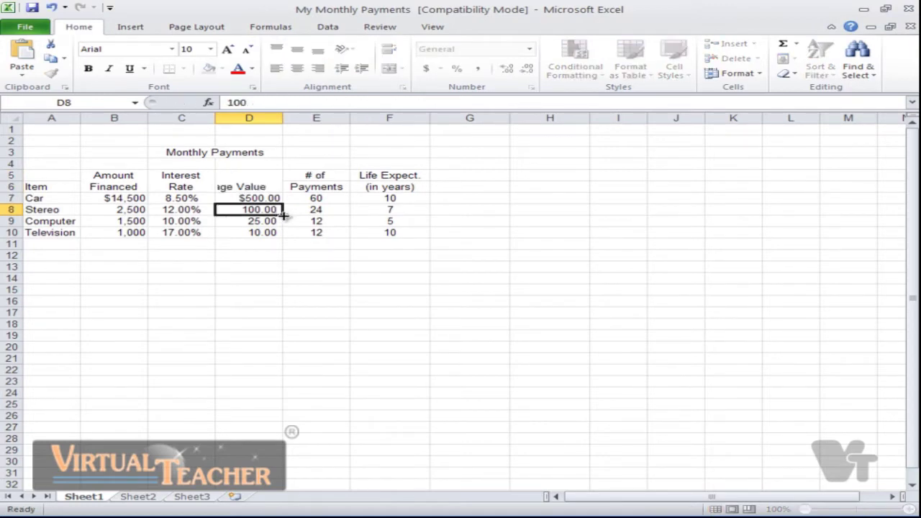
pyautogui.click(256, 184)
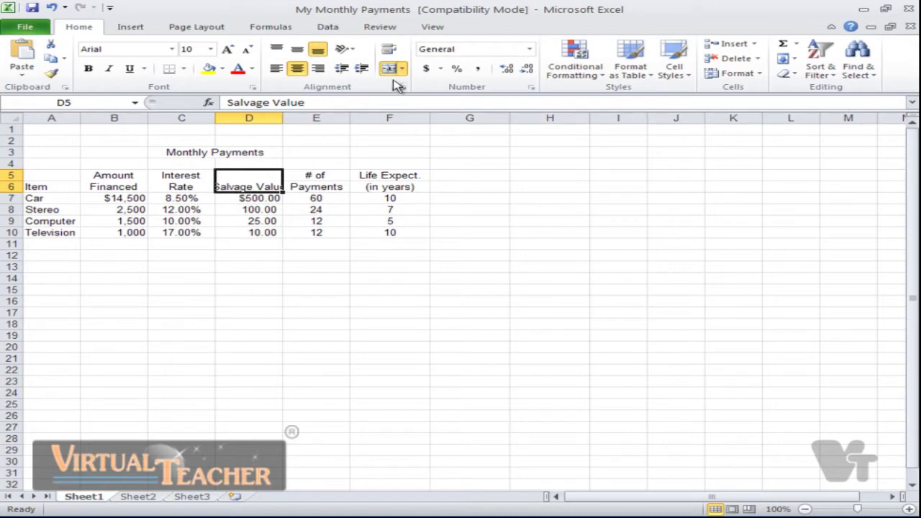
pyautogui.click(388, 52)
# Check the merged # of Payments heading in E5:E6 next to the Life Expect. heading.
pyautogui.click(317, 185)
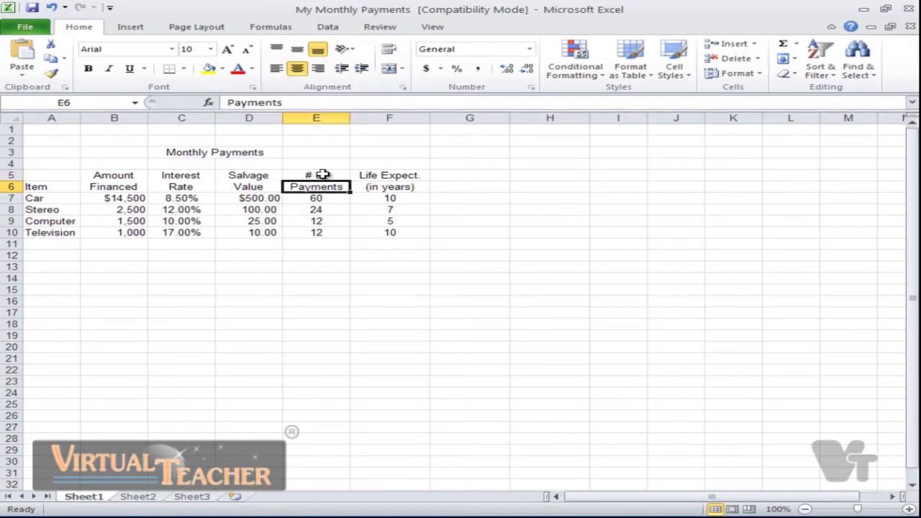
pyautogui.click(323, 174)
pyautogui.moveTo(322, 176); pyautogui.dragTo(321, 189)
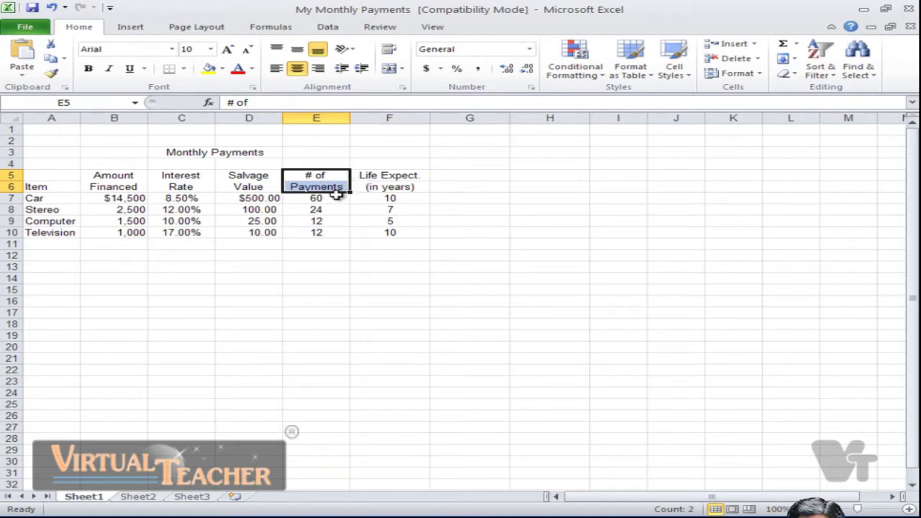
pyautogui.click(337, 187)
pyautogui.click(395, 176)
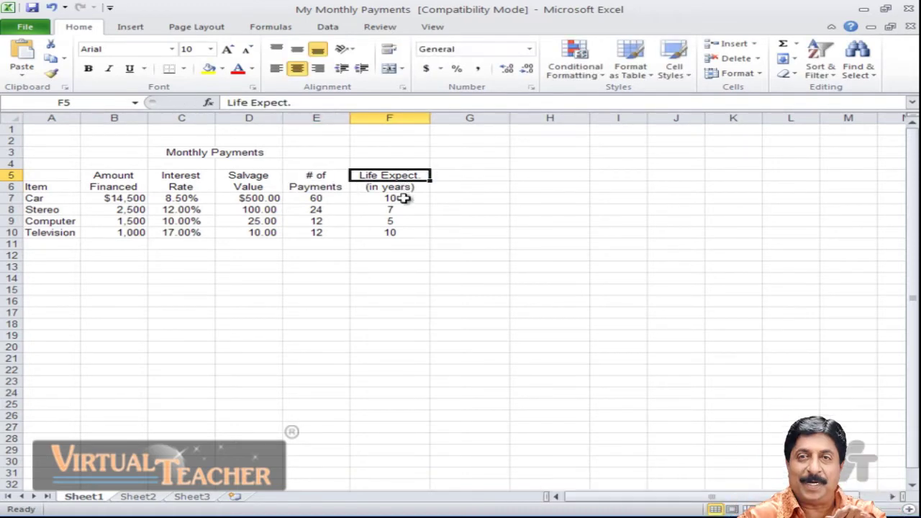
pyautogui.click(325, 184)
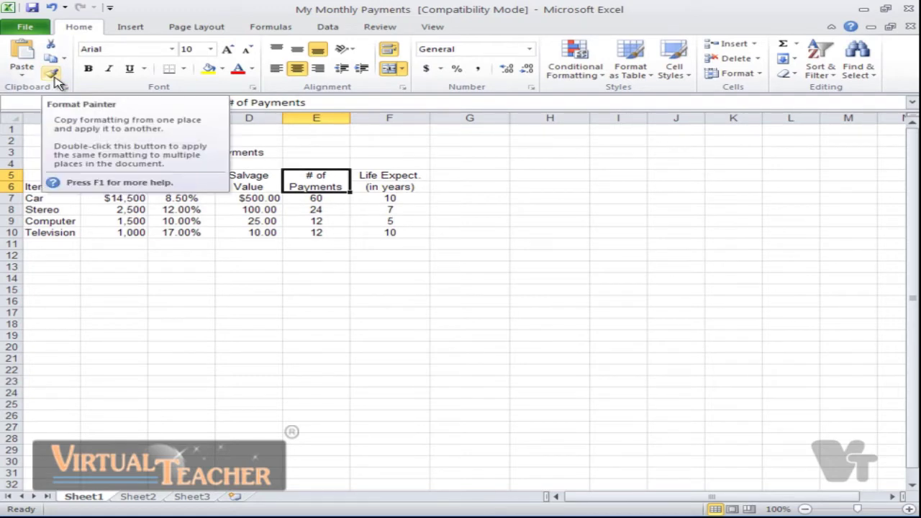
# Copy the # of Payments heading format onto F5:F6 and retitle it 'Life Expect. (In Years)'.
pyautogui.click(52, 74)
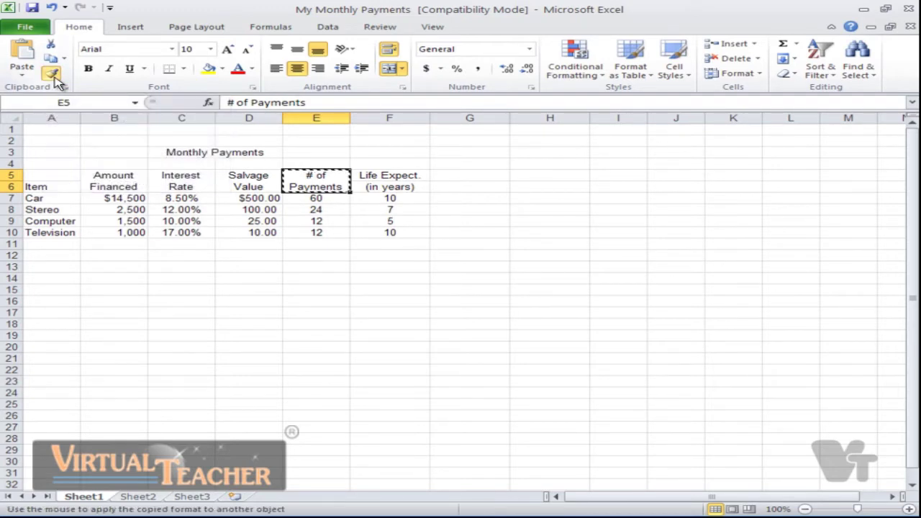
pyautogui.moveTo(403, 175); pyautogui.dragTo(400, 185)
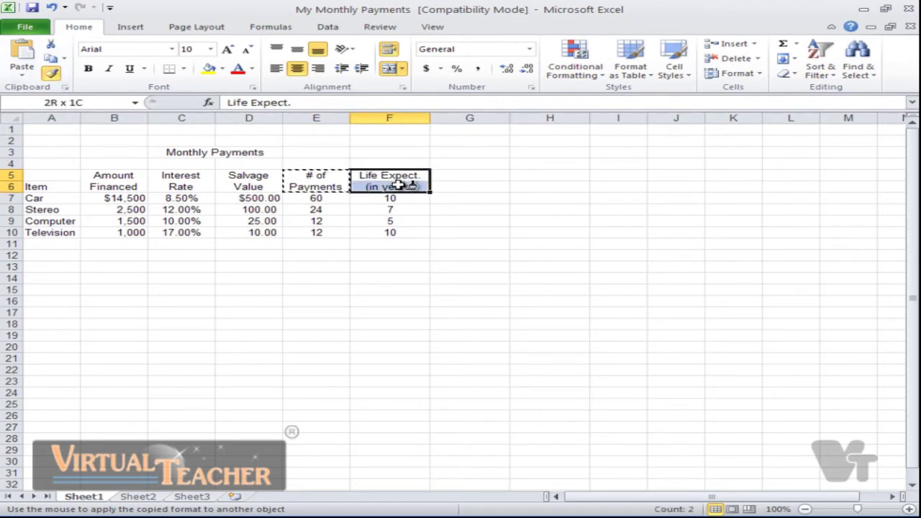
pyautogui.moveTo(400, 185); pyautogui.dragTo(400, 186)
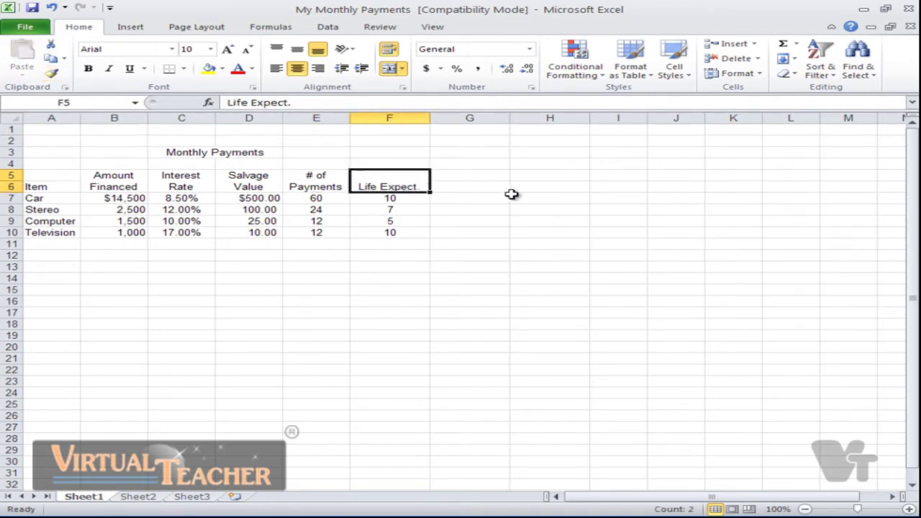
pyautogui.click(295, 102)
pyautogui.write('(I')
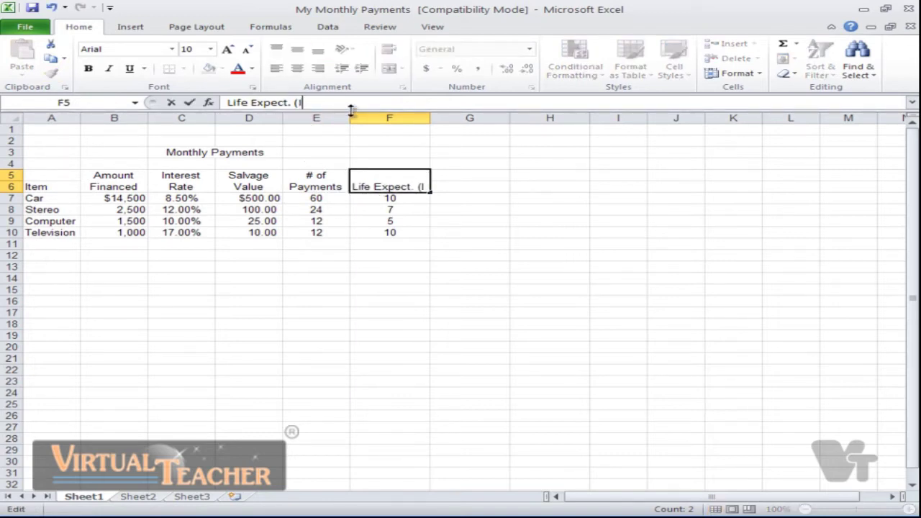
pyautogui.write('n Years')
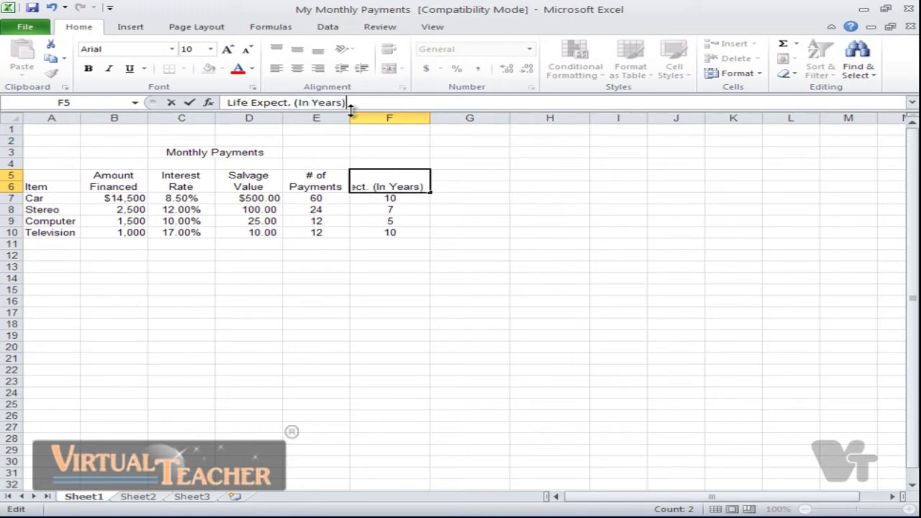
pyautogui.hotkey('ctrl', 'Return')
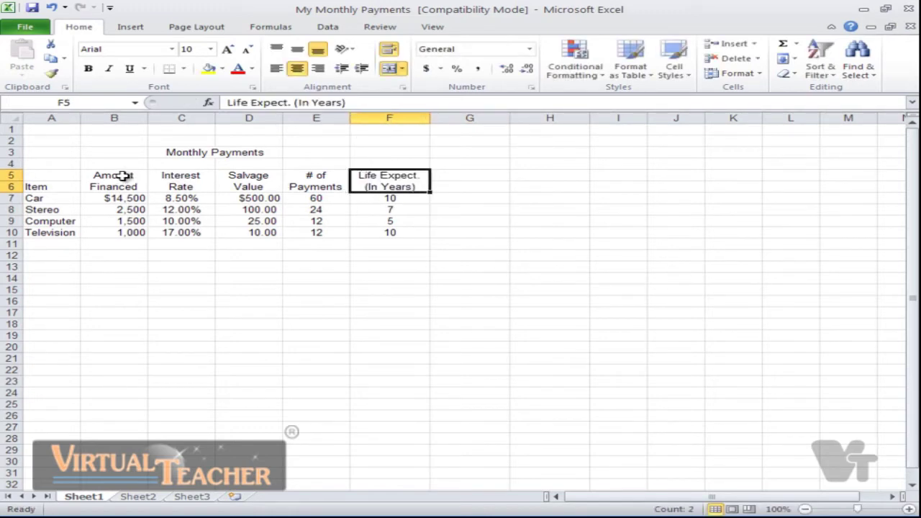
# Merge and center the Item heading across A5:A6.
pyautogui.moveTo(68, 175); pyautogui.dragTo(66, 186)
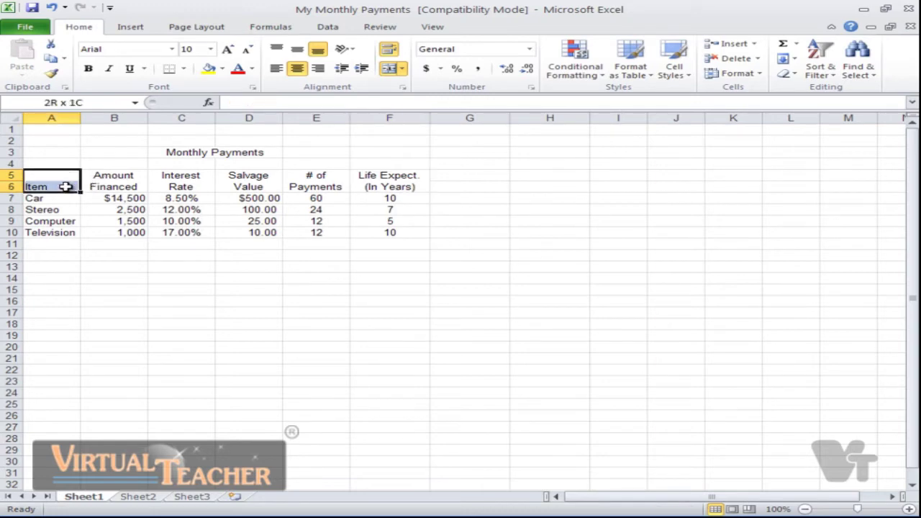
pyautogui.click(392, 71)
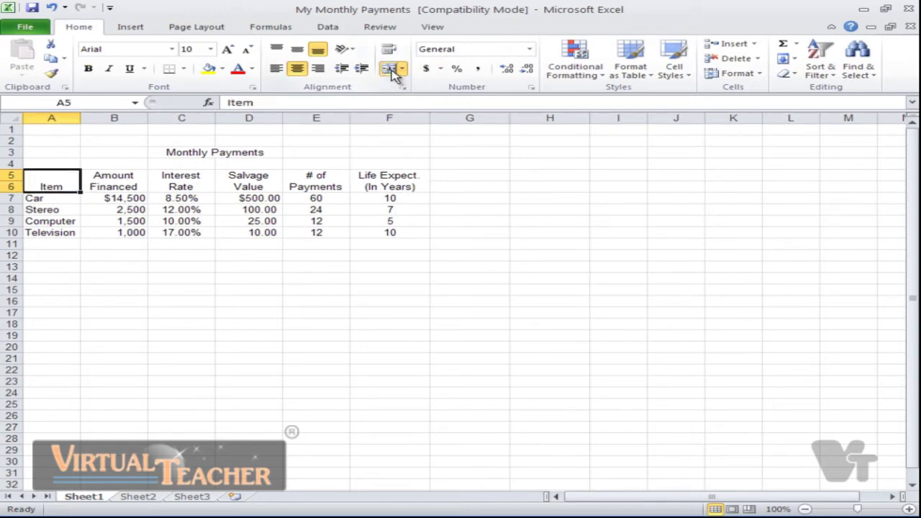
pyautogui.click(219, 223)
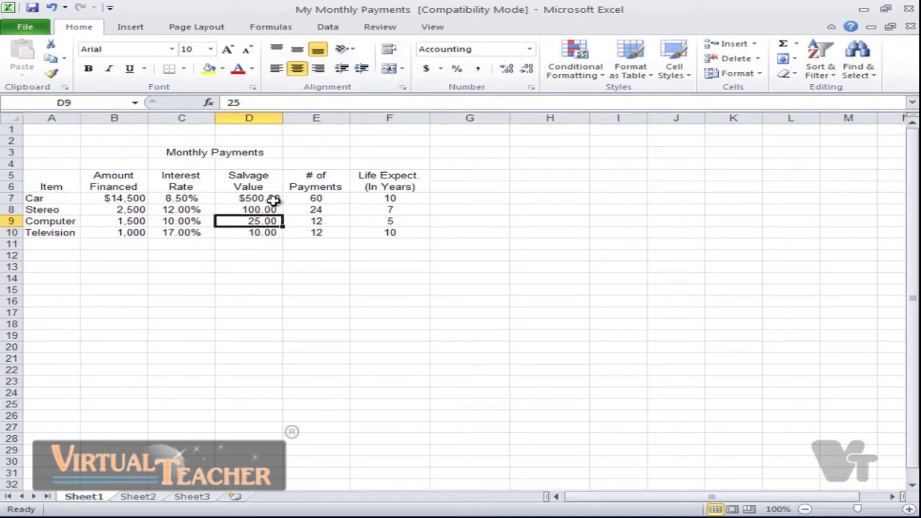
pyautogui.click(58, 178)
pyautogui.moveTo(61, 178); pyautogui.dragTo(376, 178)
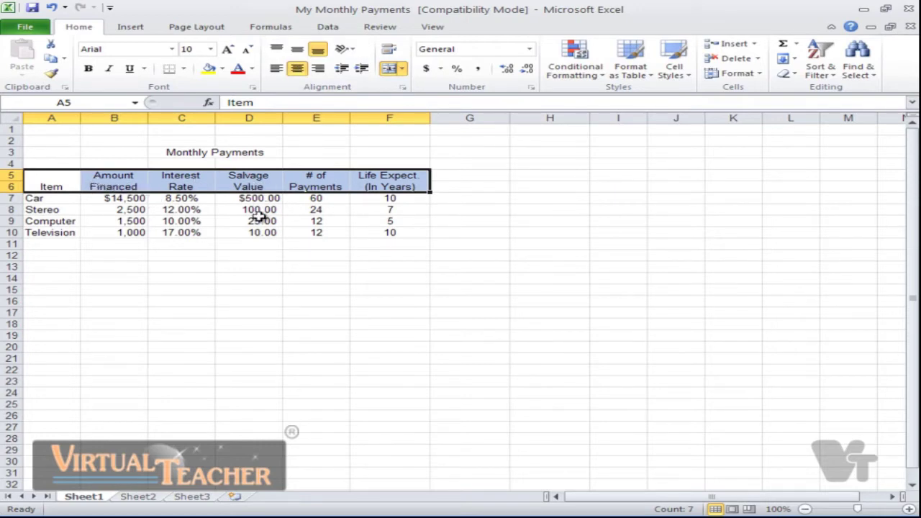
pyautogui.click(208, 153)
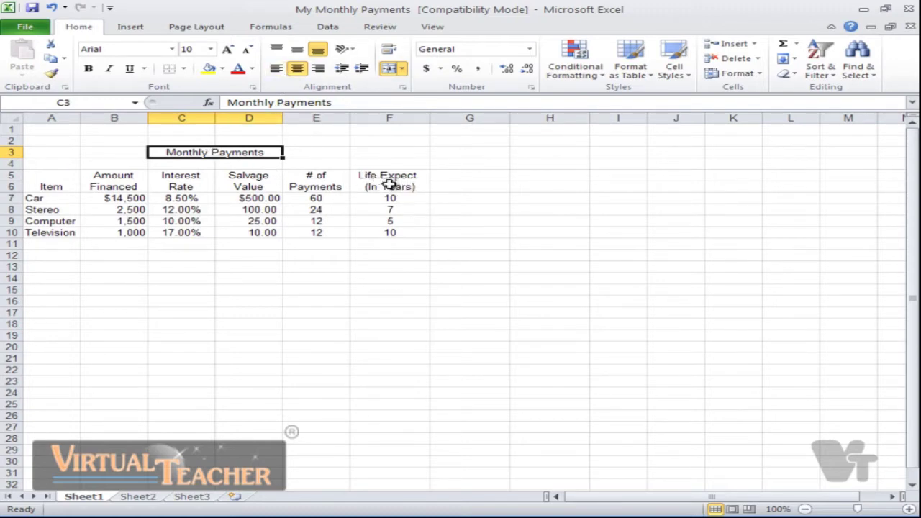
# Make the column headings A5:F6 and the Monthly Payments title bold.
pyautogui.moveTo(387, 180); pyautogui.dragTo(45, 188)
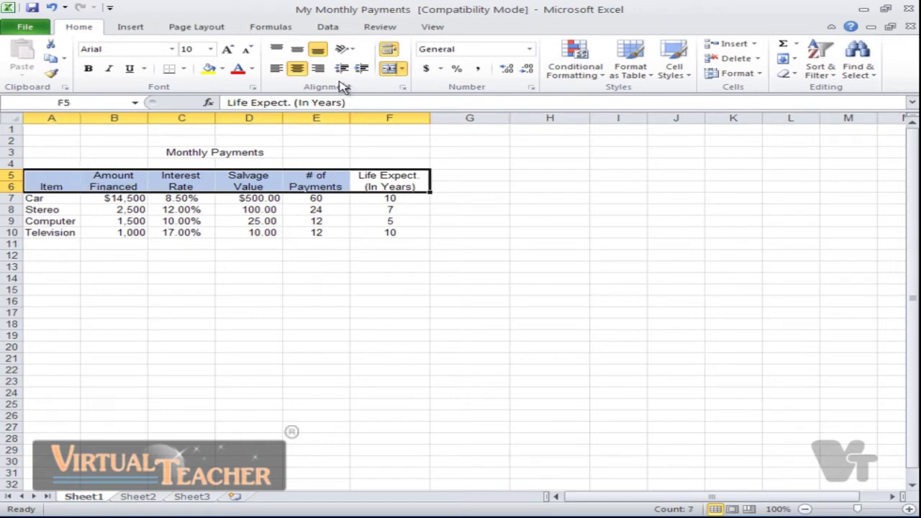
pyautogui.click(89, 69)
pyautogui.click(224, 154)
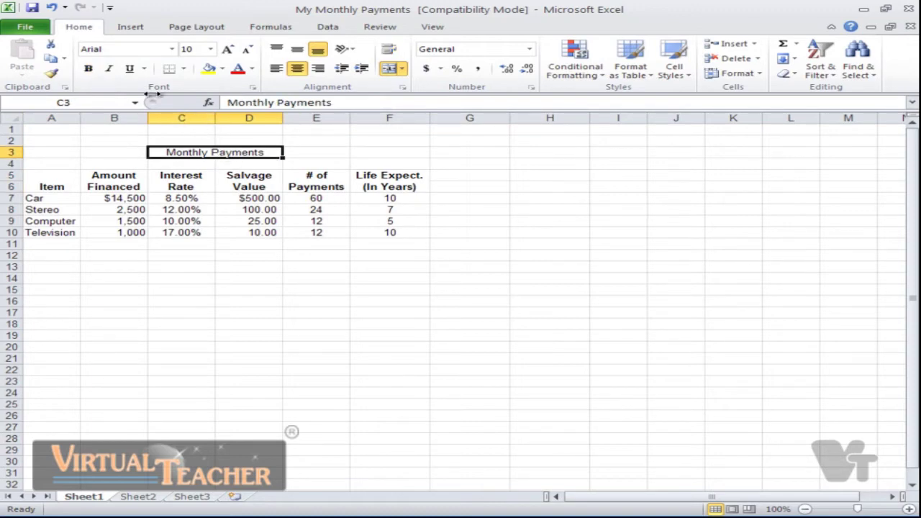
pyautogui.click(89, 69)
pyautogui.click(269, 232)
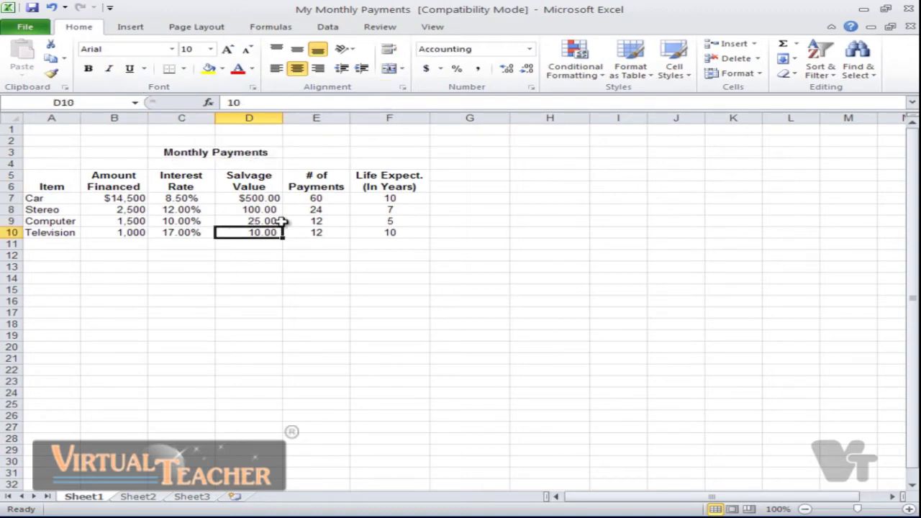
# Reselect the heading block A5:F6 to add borders.
pyautogui.click(264, 178)
pyautogui.click(39, 178)
pyautogui.moveTo(39, 177); pyautogui.dragTo(368, 181)
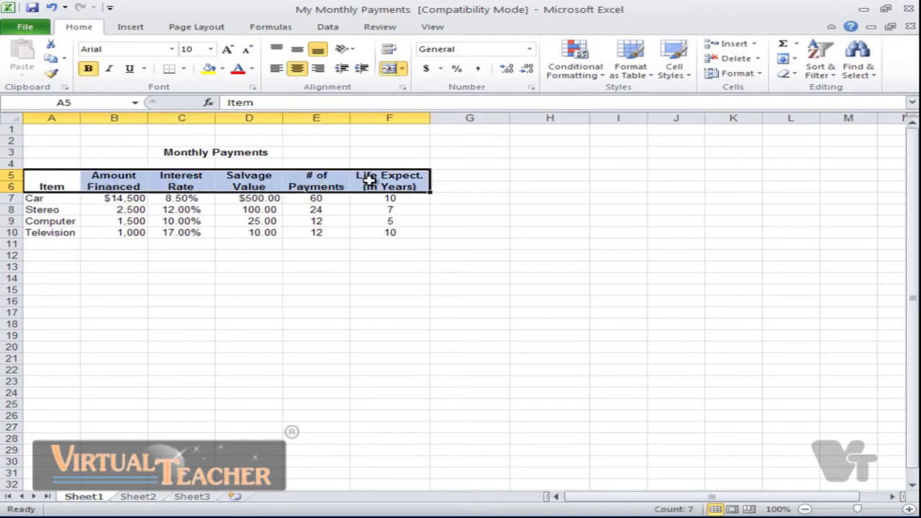
pyautogui.click(185, 68)
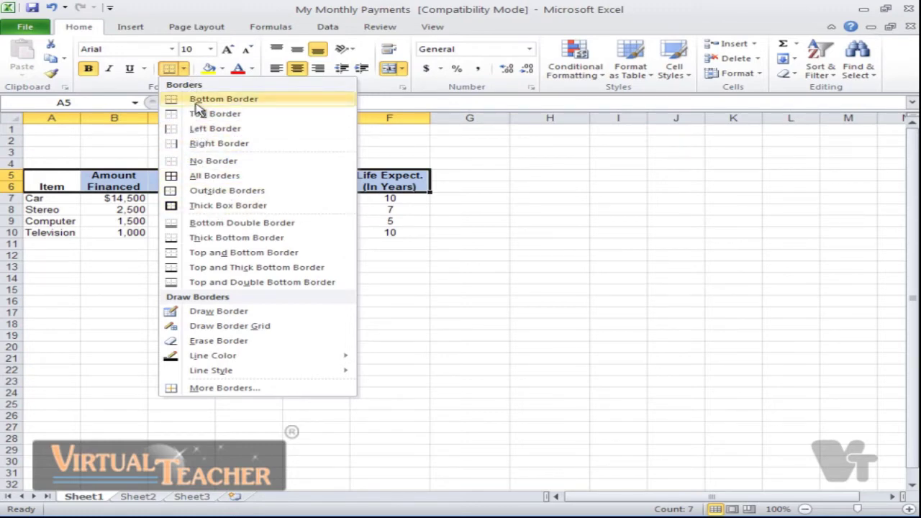
# Give A5:F6 a top and thick bottom border, and the Life Expect. heading a right border.
pyautogui.click(232, 267)
pyautogui.click(237, 257)
pyautogui.click(469, 187)
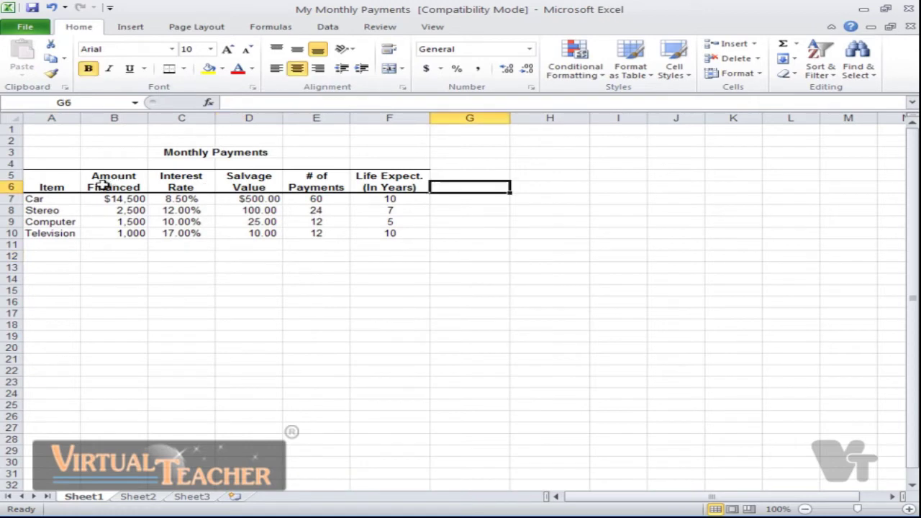
pyautogui.click(32, 184)
pyautogui.click(419, 184)
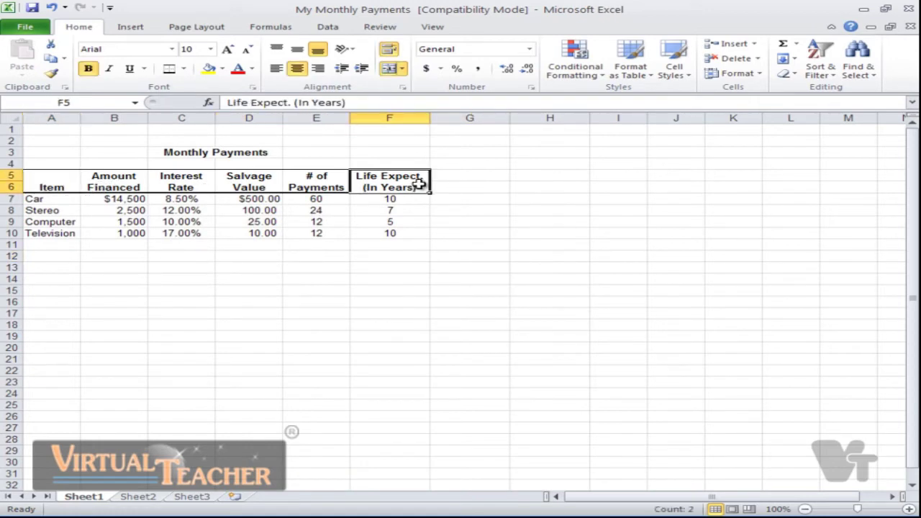
pyautogui.click(184, 68)
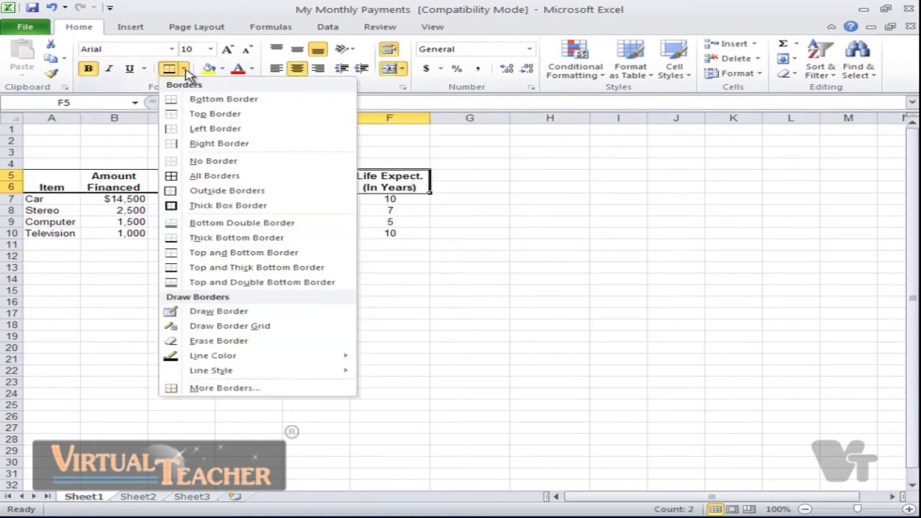
pyautogui.click(223, 144)
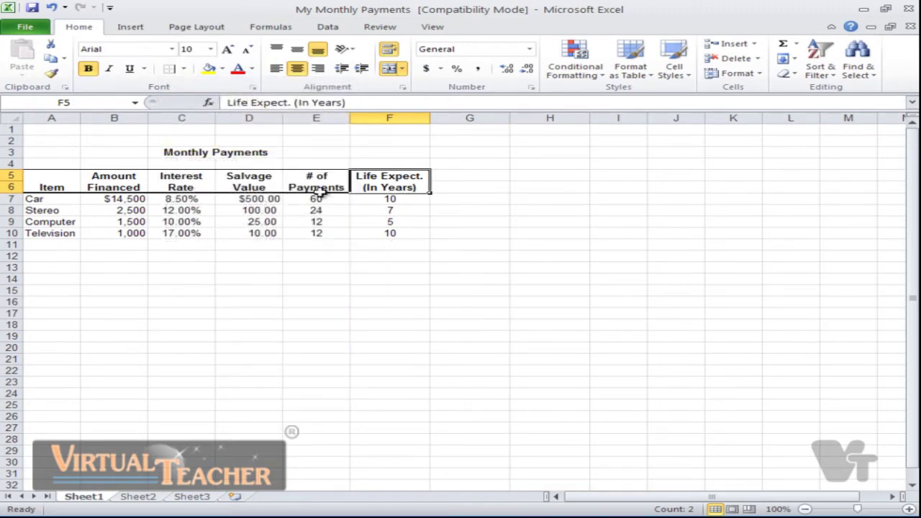
# Add a left border to the Item heading and review the bordered header block.
pyautogui.click(42, 174)
pyautogui.click(184, 69)
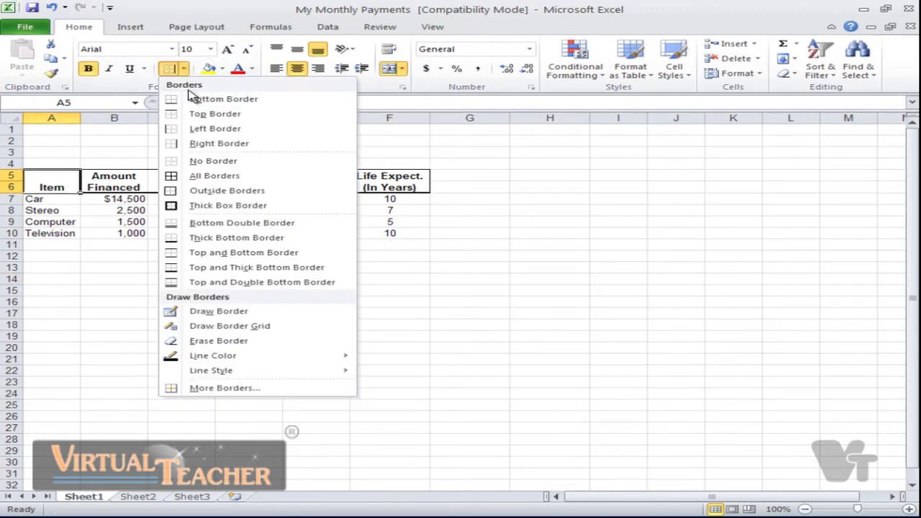
pyautogui.click(189, 129)
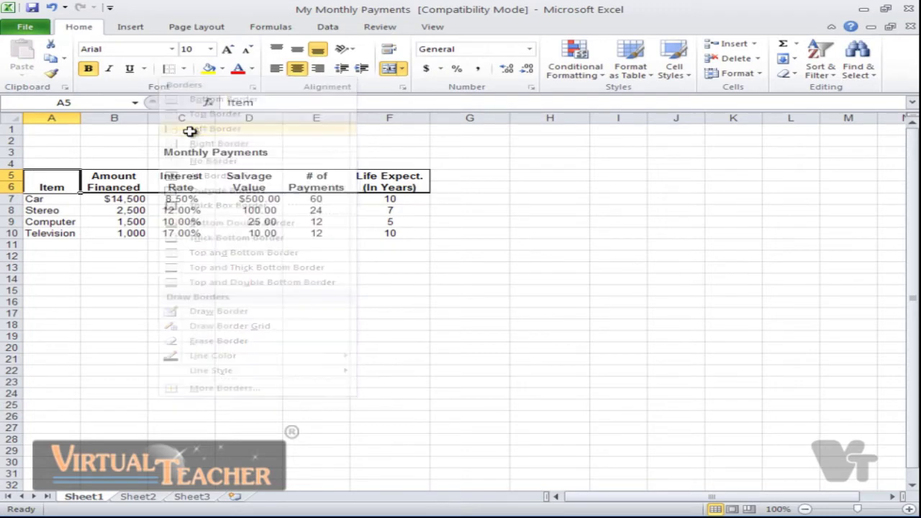
pyautogui.click(185, 253)
pyautogui.click(152, 184)
pyautogui.click(320, 198)
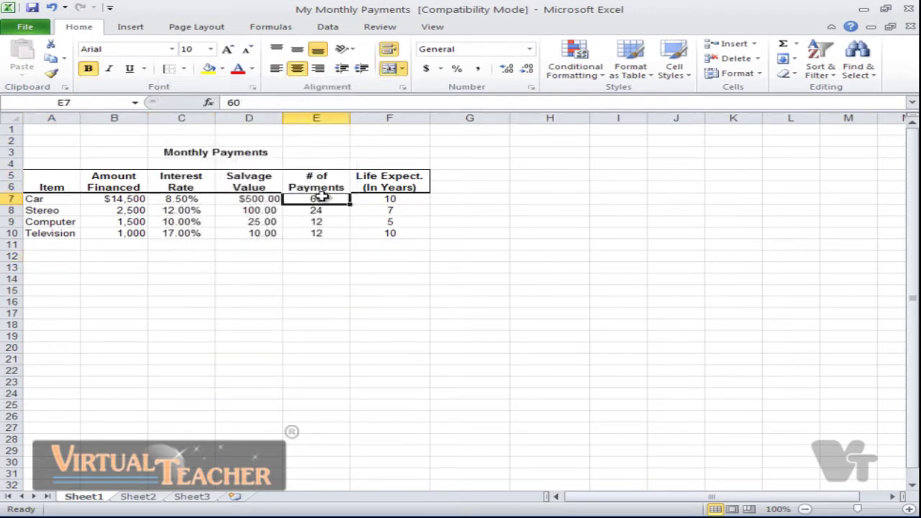
pyautogui.hotkey('ctrl', 'z')
pyautogui.click(344, 221)
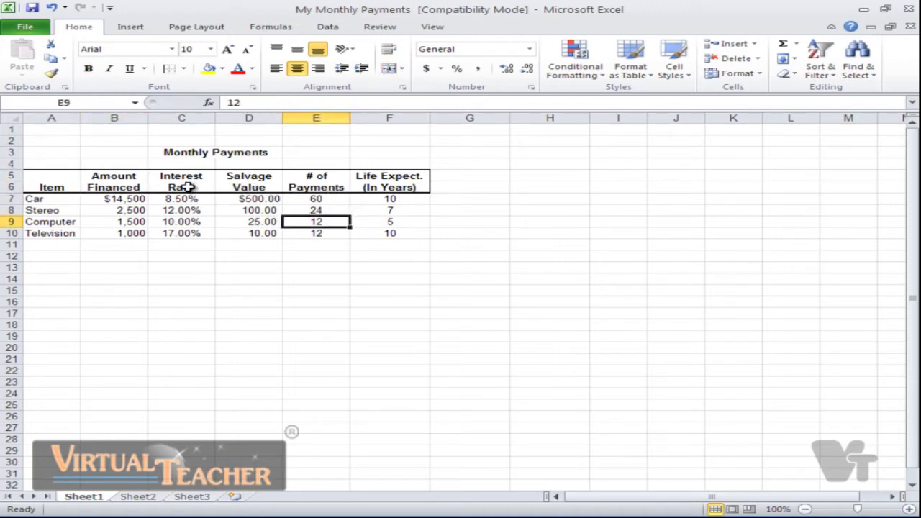
pyautogui.click(187, 150)
pyautogui.click(229, 173)
pyautogui.click(210, 153)
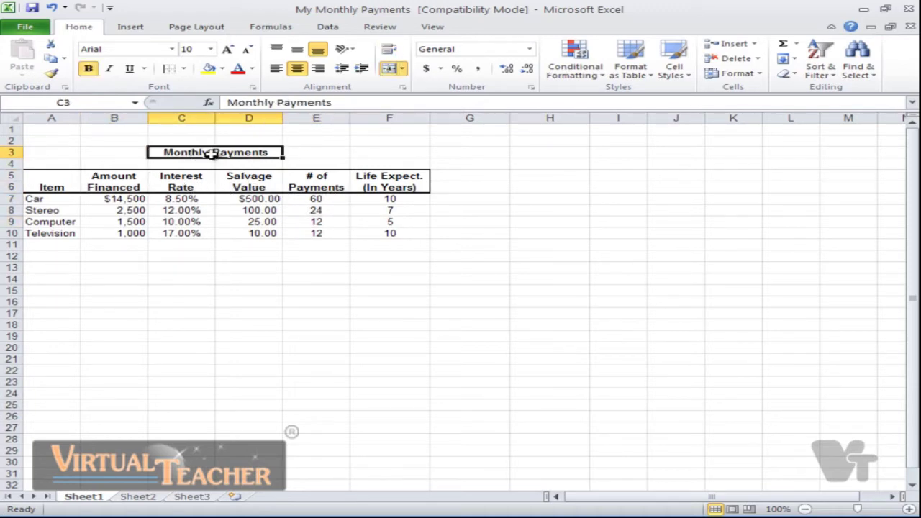
# Put a thick box border around the title and right borders on the Amount Financed and # of Payments columns.
pyautogui.click(183, 69)
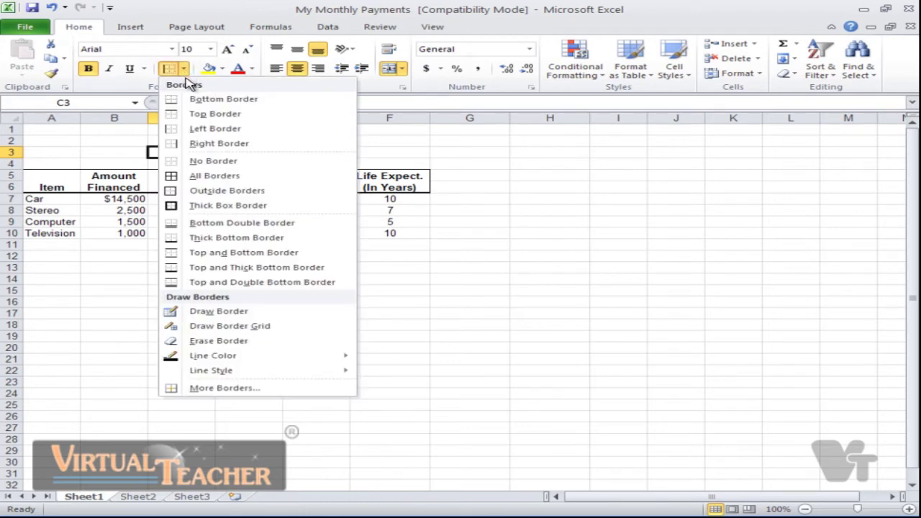
pyautogui.click(233, 207)
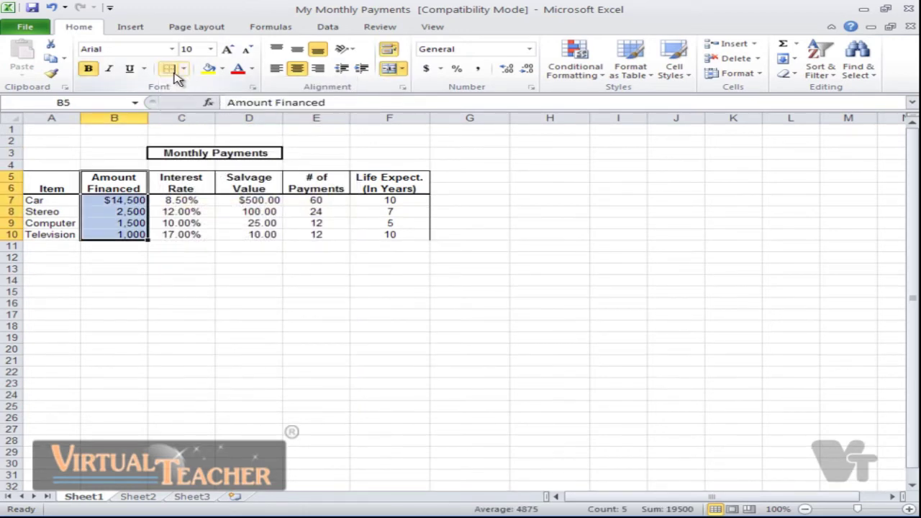
pyautogui.click(180, 72)
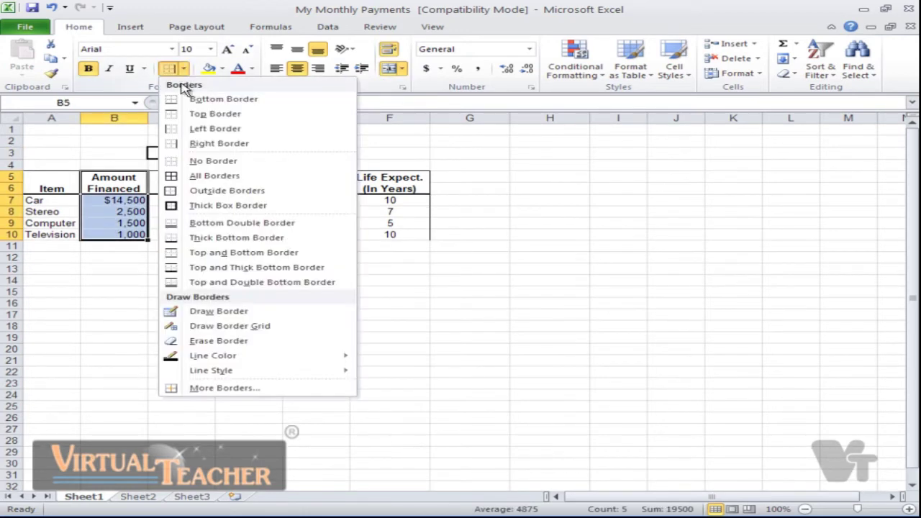
pyautogui.click(203, 143)
pyautogui.click(186, 200)
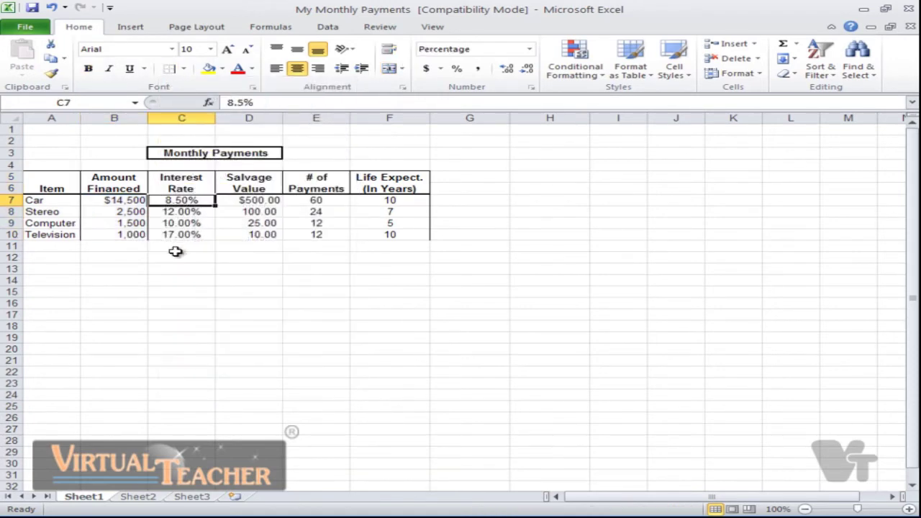
pyautogui.moveTo(298, 181); pyautogui.dragTo(296, 229)
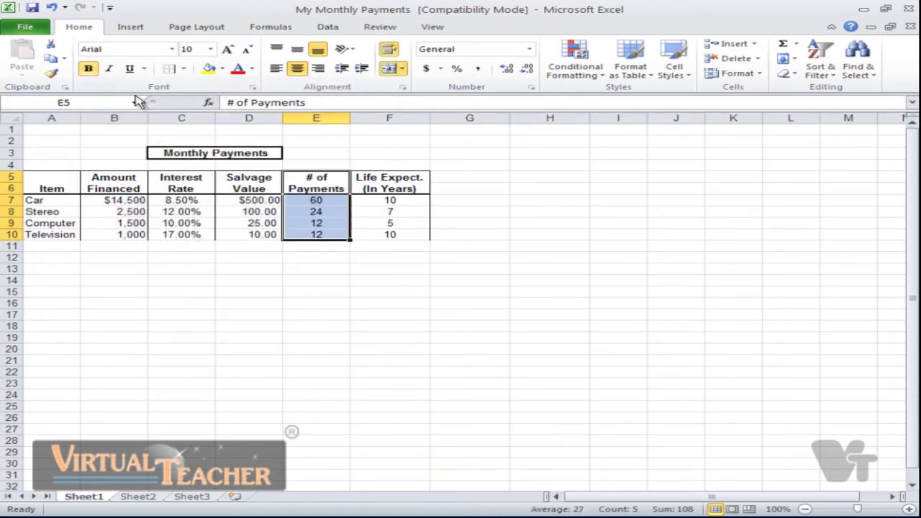
pyautogui.click(168, 68)
pyautogui.click(389, 235)
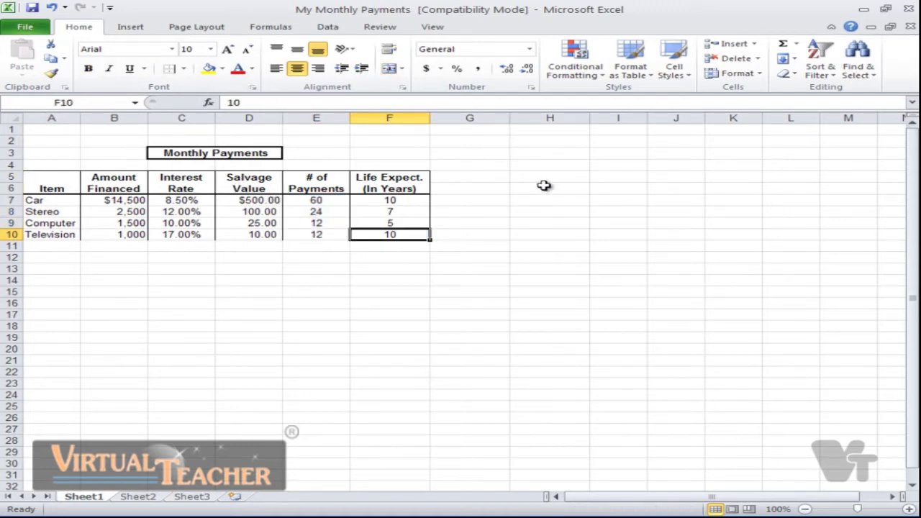
pyautogui.click(602, 81)
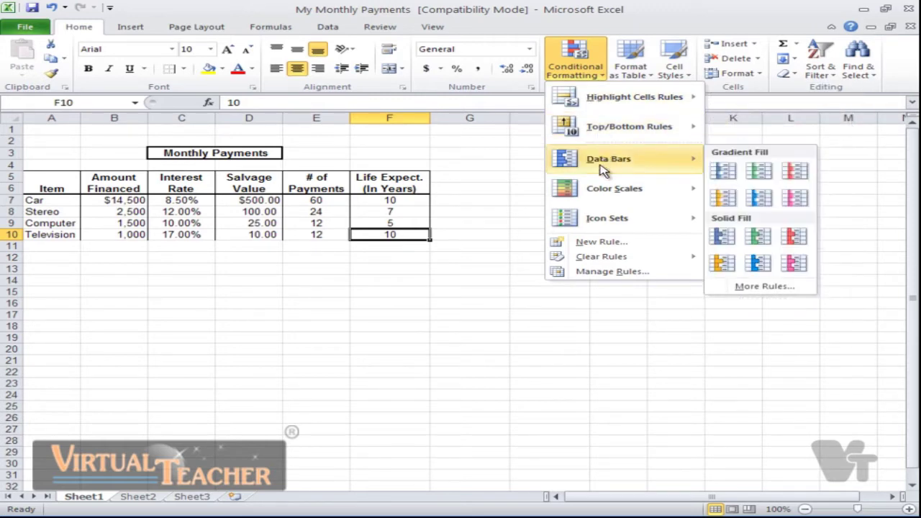
pyautogui.moveTo(606, 218)
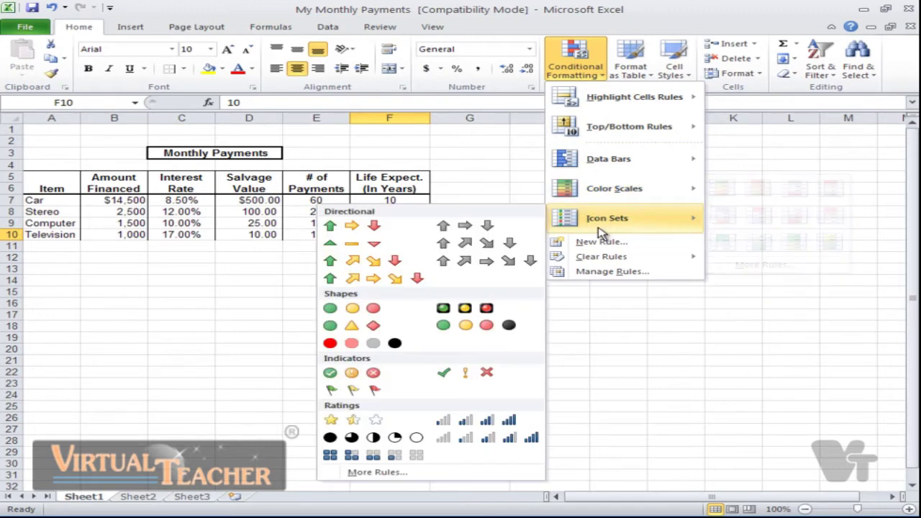
pyautogui.moveTo(626, 97)
pyautogui.click(590, 76)
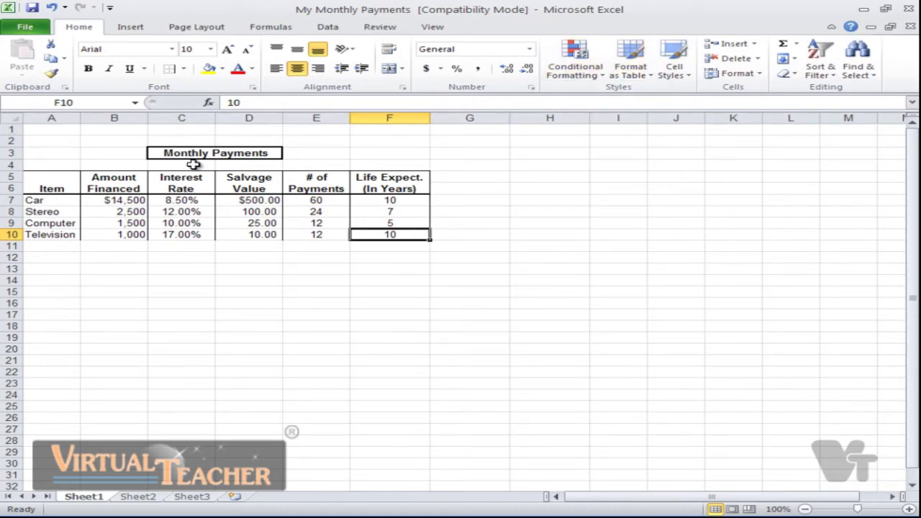
# Select the interest rates in C7:C10 and bring up the conditional formatting highlight rules.
pyautogui.moveTo(191, 201); pyautogui.dragTo(191, 235)
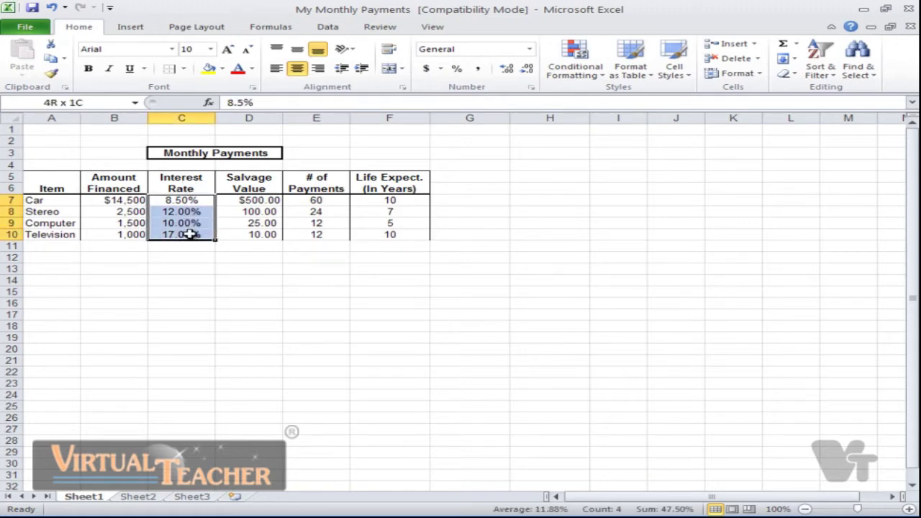
pyautogui.click(597, 74)
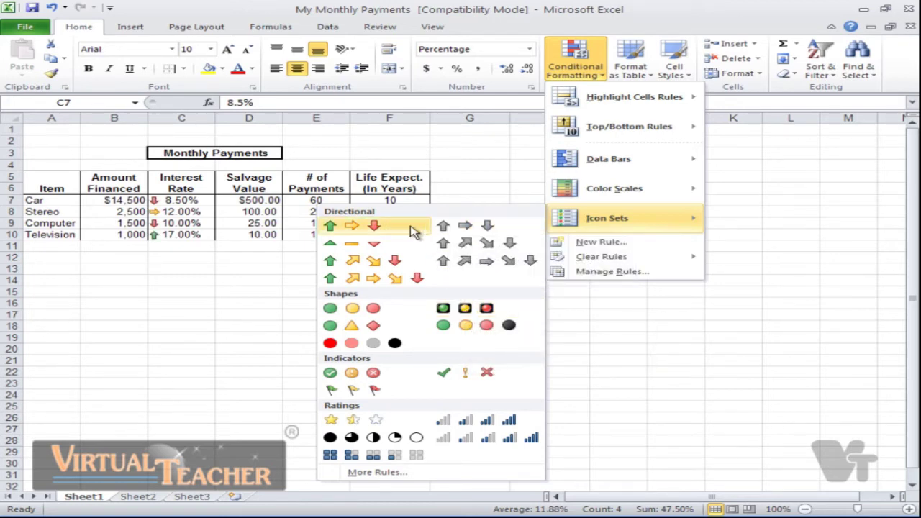
pyautogui.moveTo(633, 97)
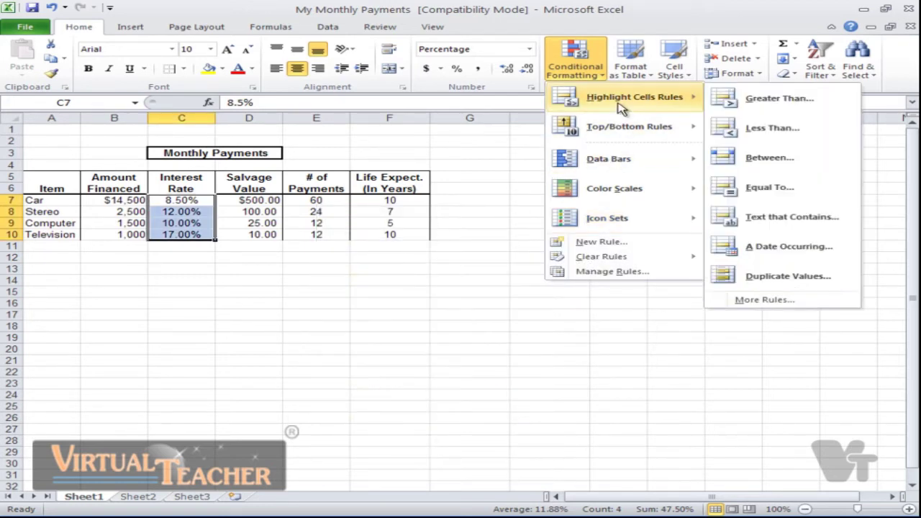
# Start a Greater Than rule on the rates and select its 12.75% threshold for replacement.
pyautogui.click(841, 105)
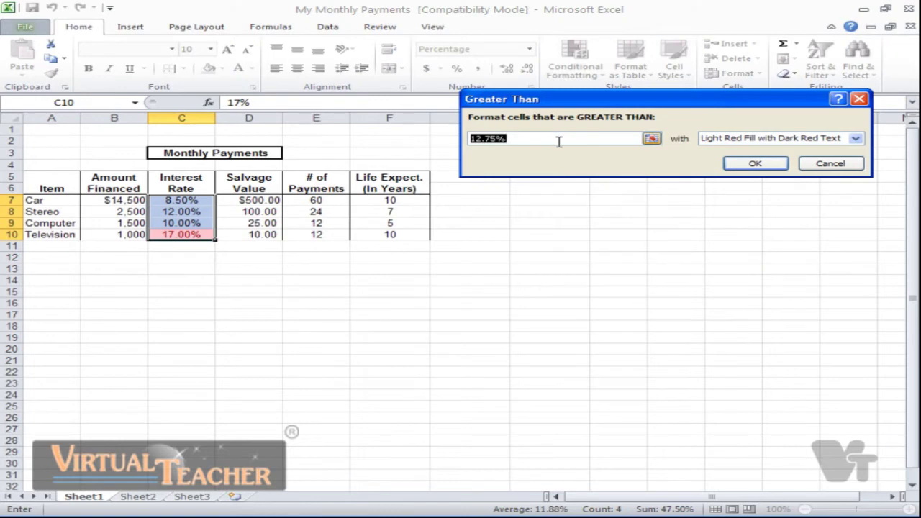
pyautogui.click(483, 139)
pyautogui.moveTo(495, 138); pyautogui.dragTo(464, 138)
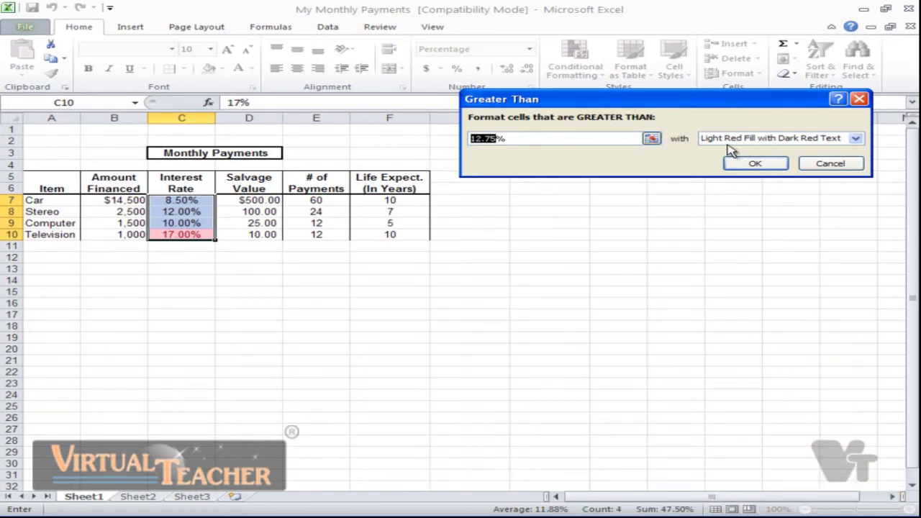
# Preview the yellow, green, light red fill, red text and red border highlight formats.
pyautogui.click(857, 139)
pyautogui.click(847, 158)
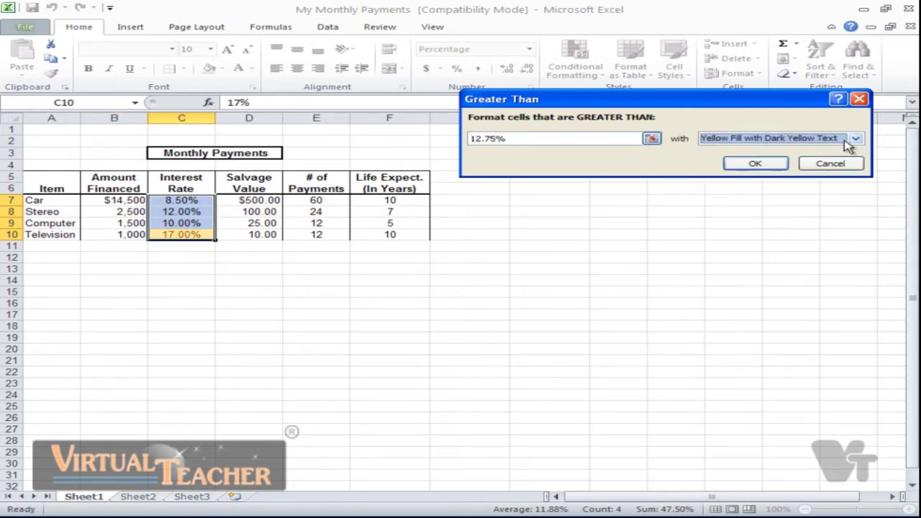
pyautogui.click(849, 141)
pyautogui.click(836, 170)
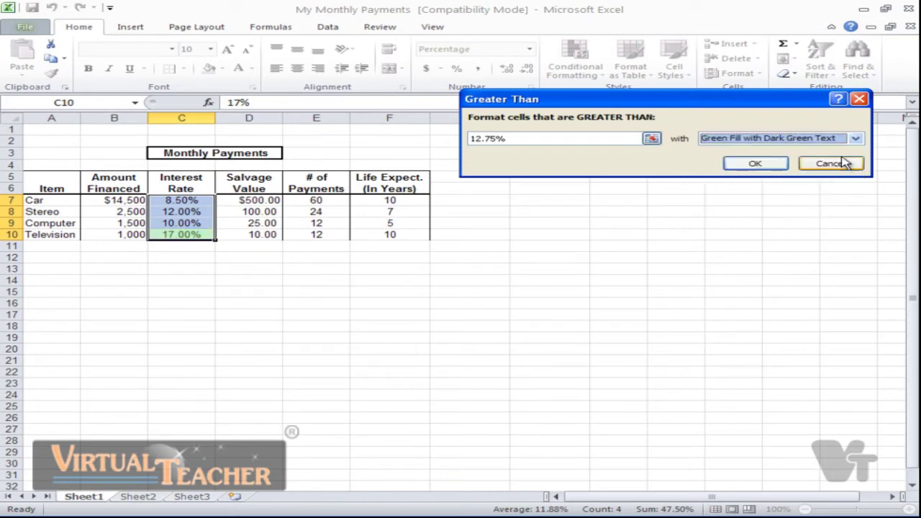
pyautogui.click(854, 138)
pyautogui.click(834, 178)
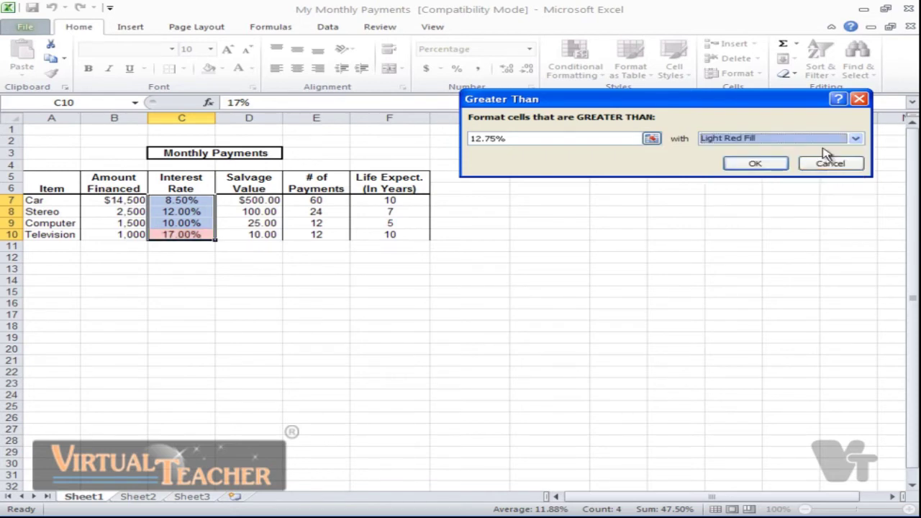
pyautogui.click(822, 138)
pyautogui.click(823, 185)
pyautogui.click(809, 139)
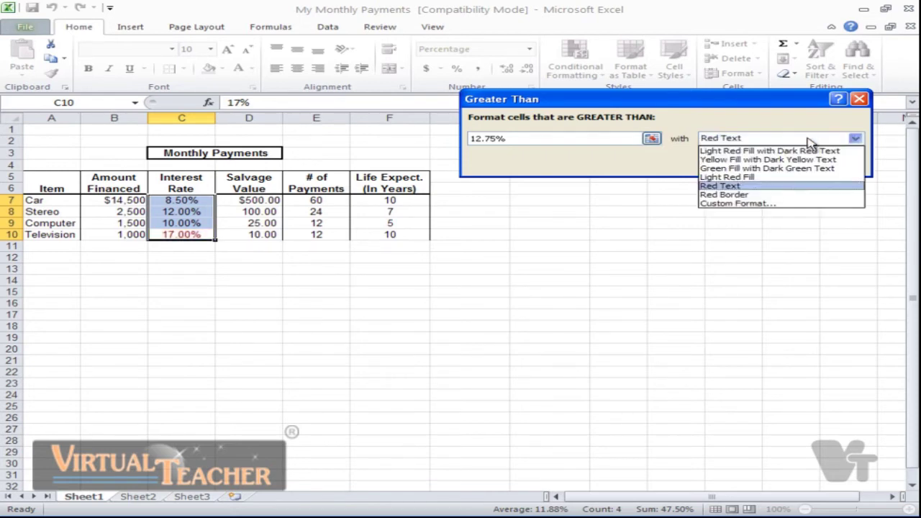
pyautogui.click(807, 193)
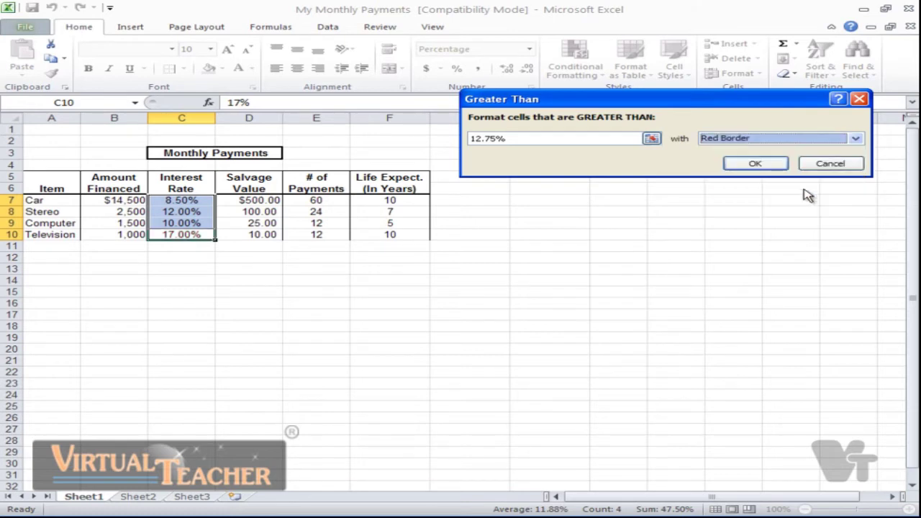
pyautogui.click(787, 140)
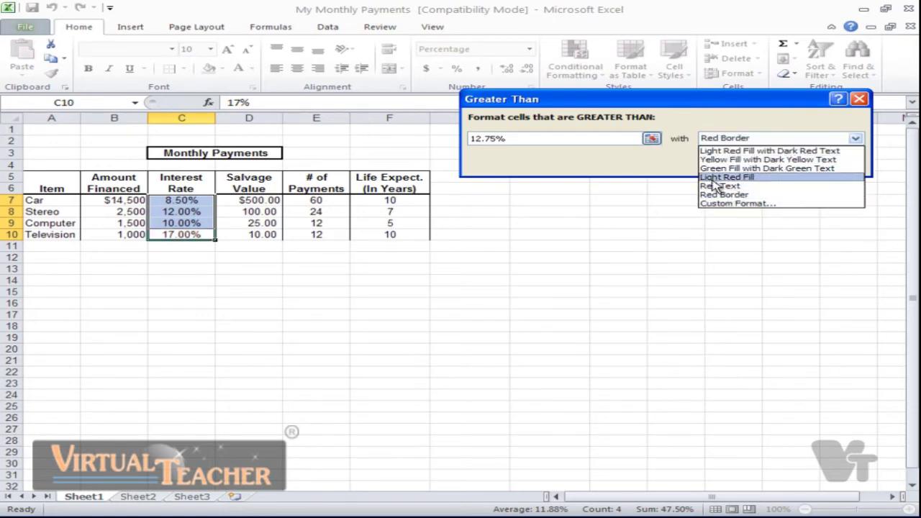
pyautogui.click(500, 144)
# Set the Greater Than threshold to 10% with Light Red Fill with Dark Red Text.
pyautogui.moveTo(496, 139); pyautogui.dragTo(467, 140)
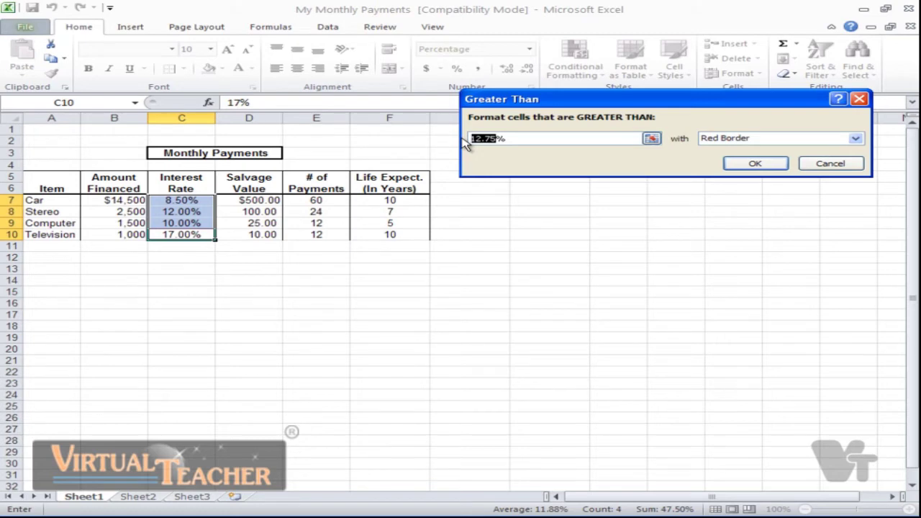
pyautogui.write('10')
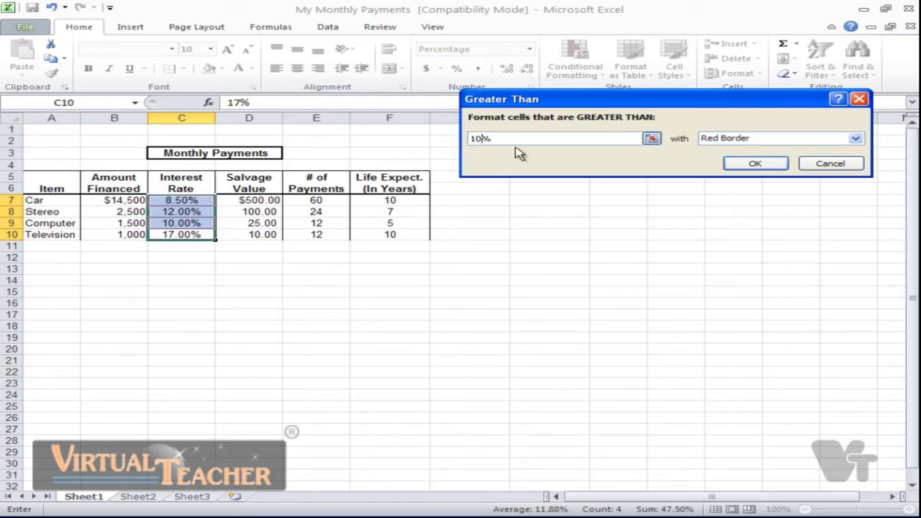
pyautogui.click(803, 139)
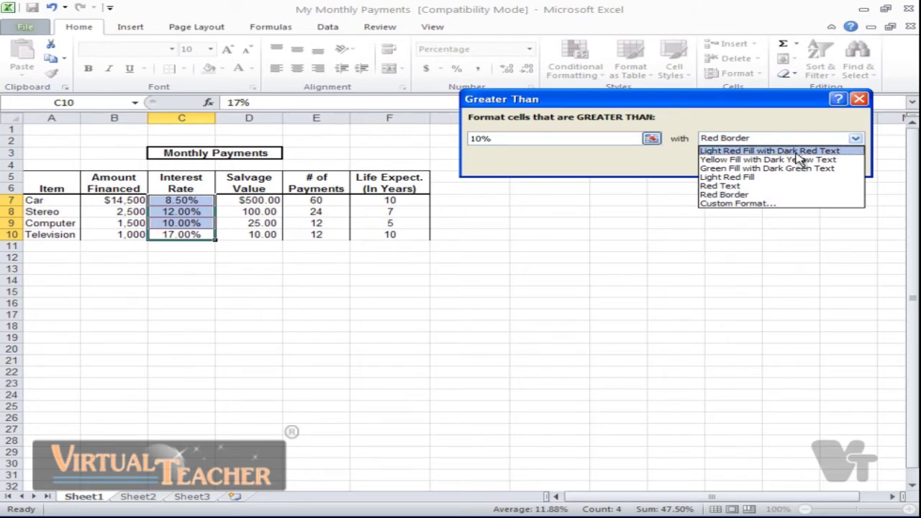
pyautogui.click(799, 151)
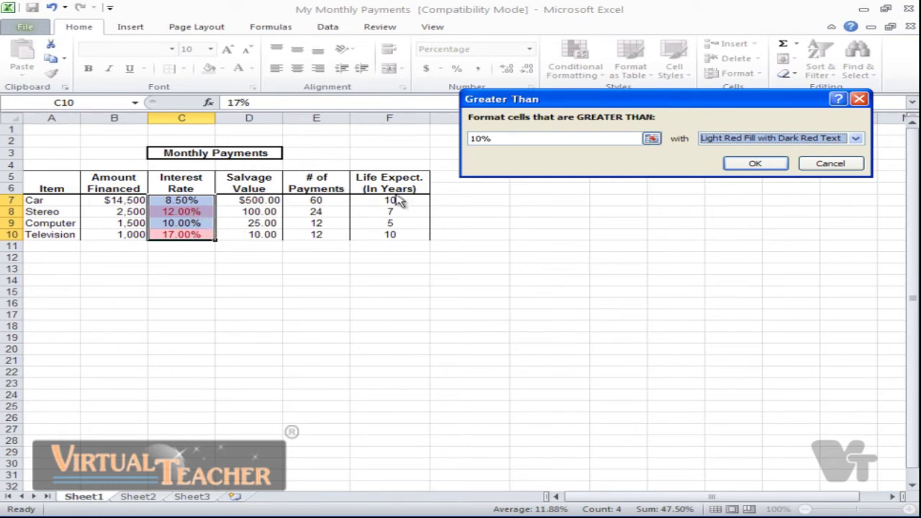
pyautogui.click(751, 164)
pyautogui.click(220, 314)
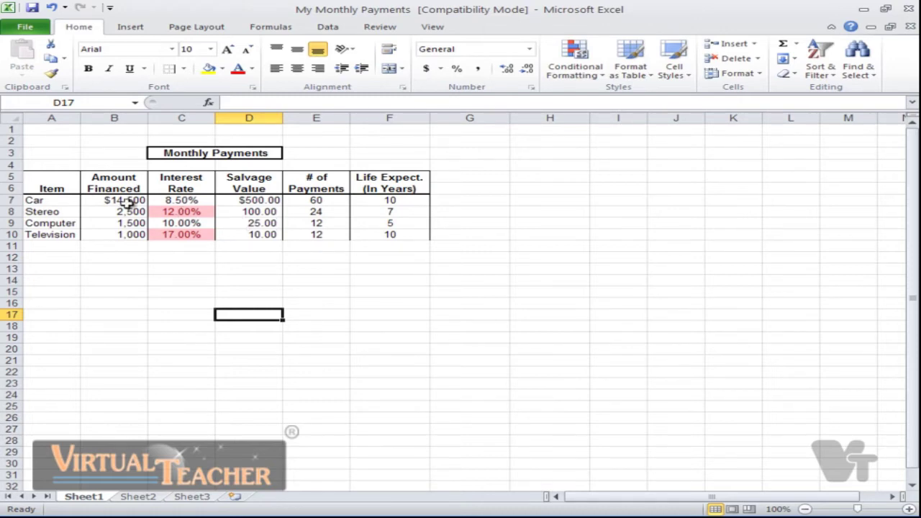
# Highlight B7:B10 with a Less Than $10,000 rule using light red fill, dark red text.
pyautogui.moveTo(123, 202); pyautogui.dragTo(123, 234)
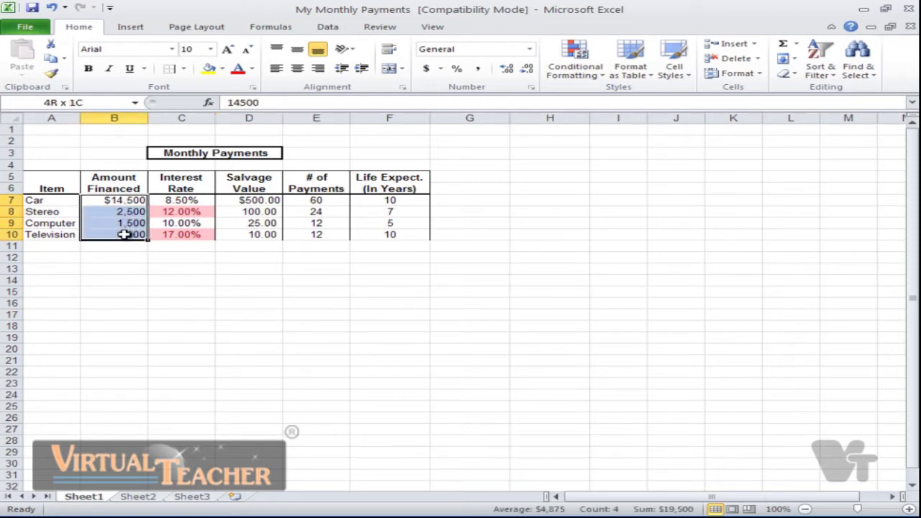
pyautogui.click(594, 75)
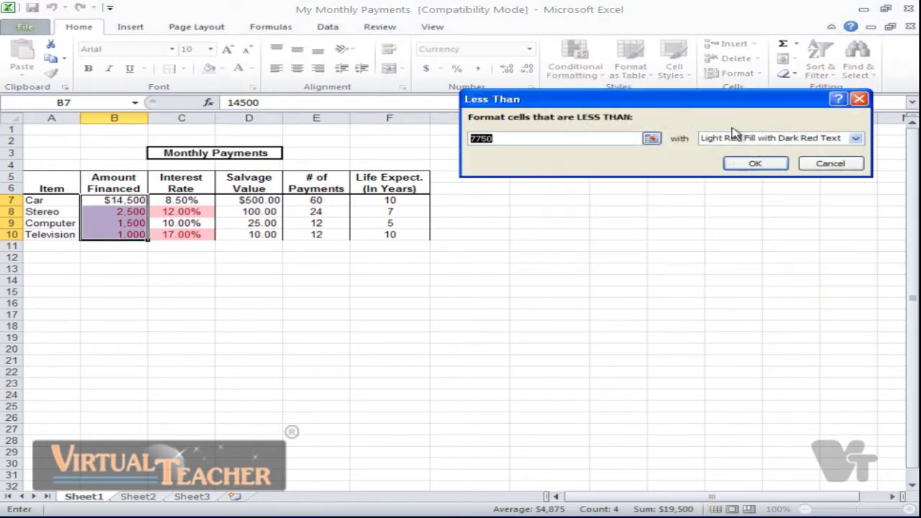
pyautogui.click(522, 139)
pyautogui.write('$10,000')
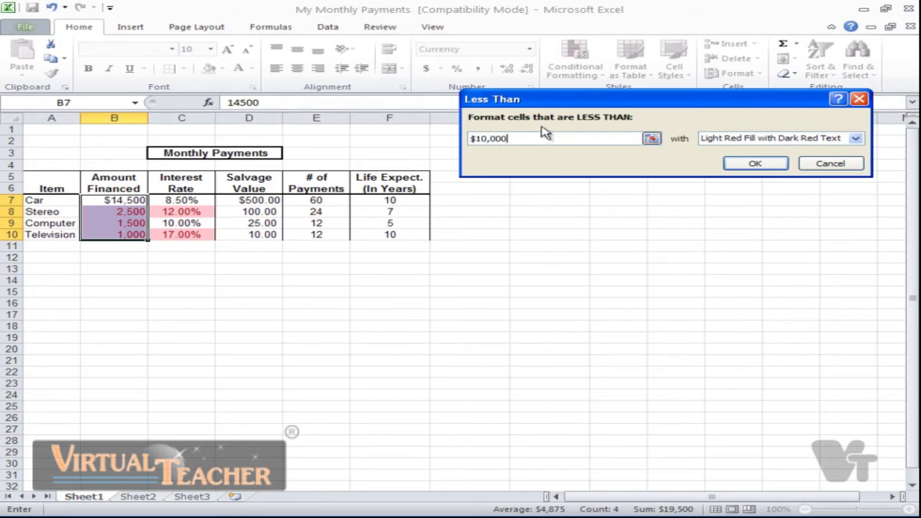
pyautogui.click(738, 164)
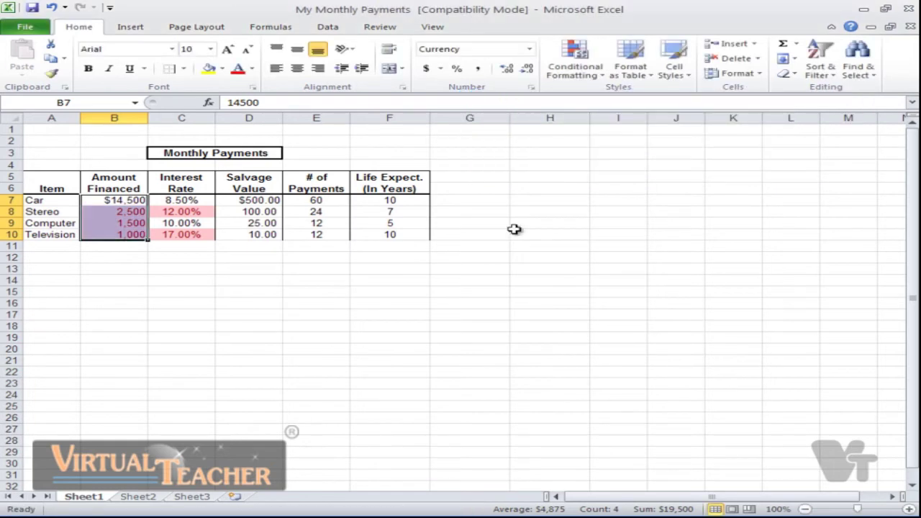
pyautogui.click(152, 269)
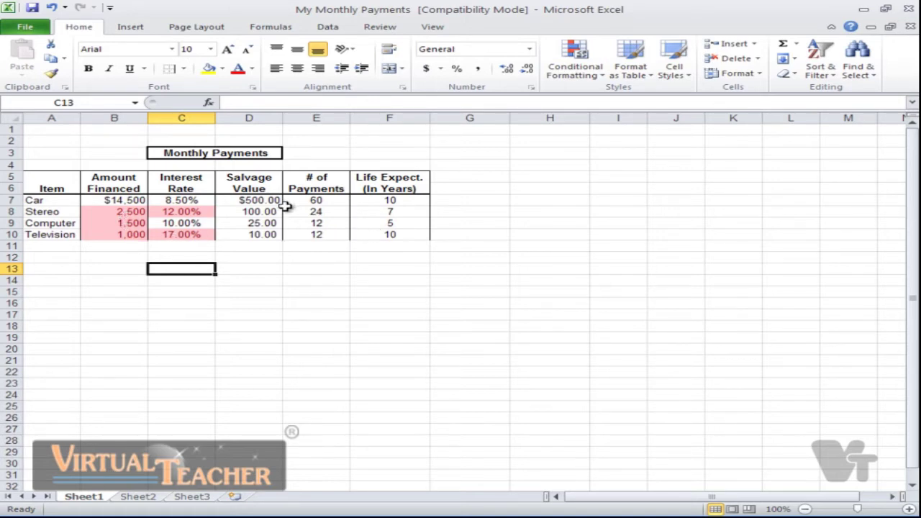
# Select the Life Expect. values F7:F10 and start a Top 10 Items rule.
pyautogui.click(578, 65)
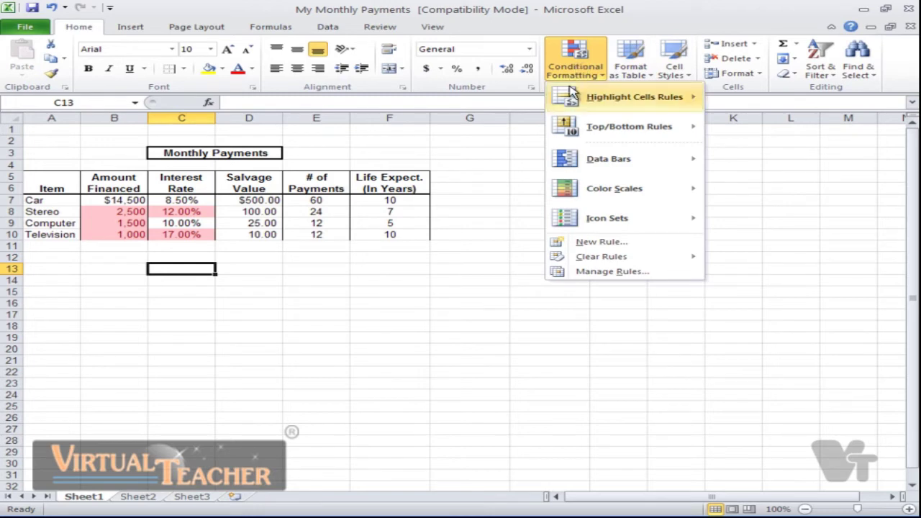
pyautogui.moveTo(626, 126)
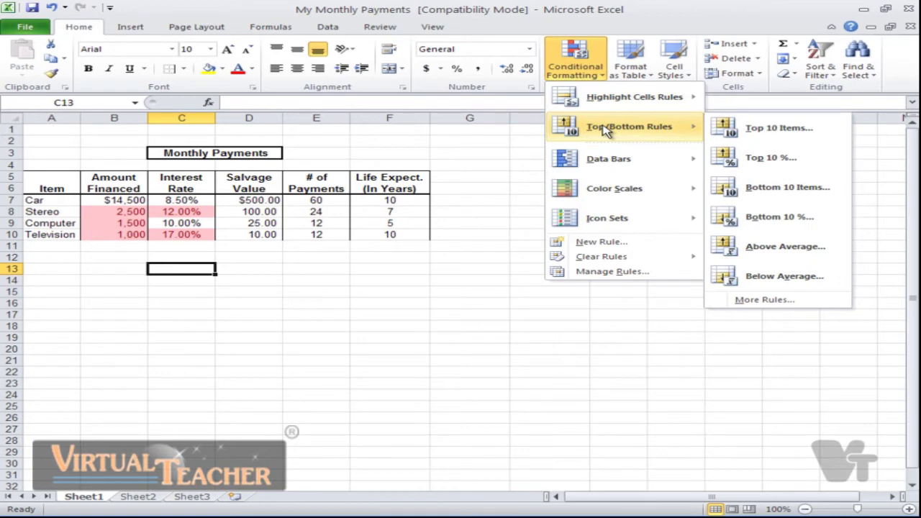
pyautogui.click(469, 223)
pyautogui.moveTo(389, 246); pyautogui.dragTo(387, 200)
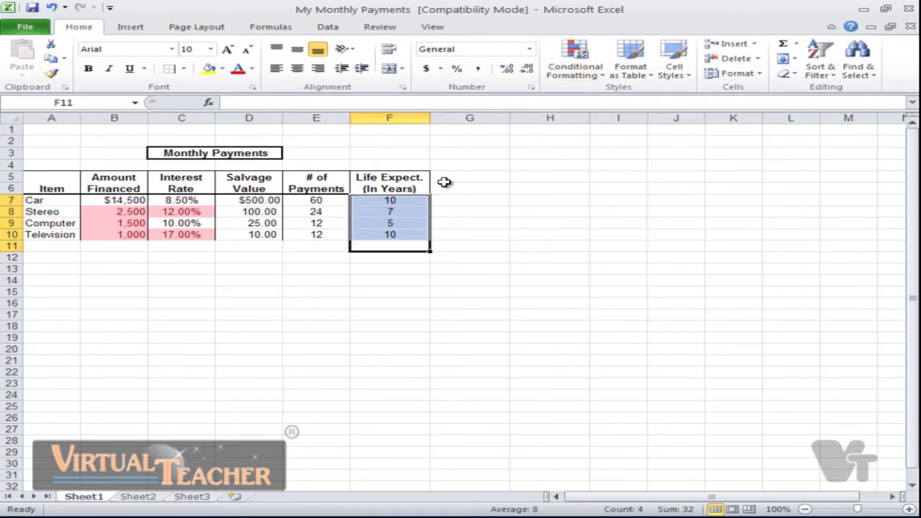
pyautogui.click(576, 71)
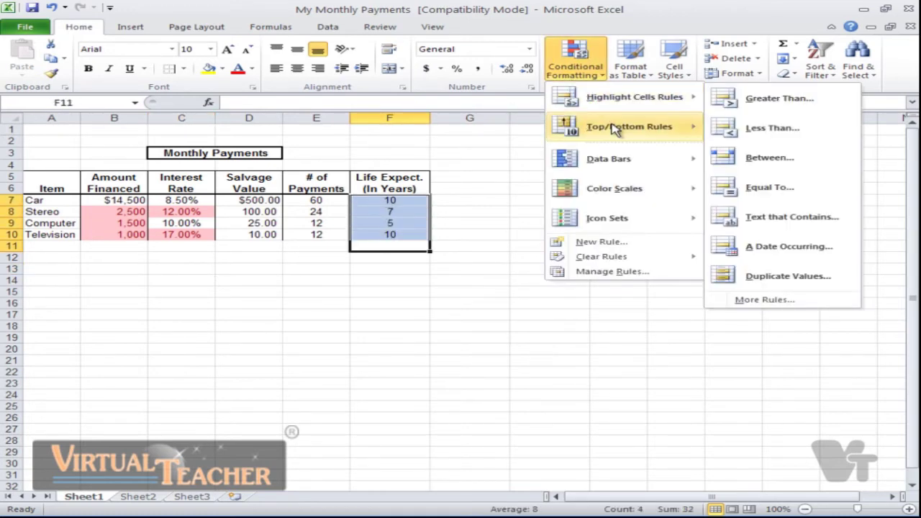
pyautogui.moveTo(628, 127)
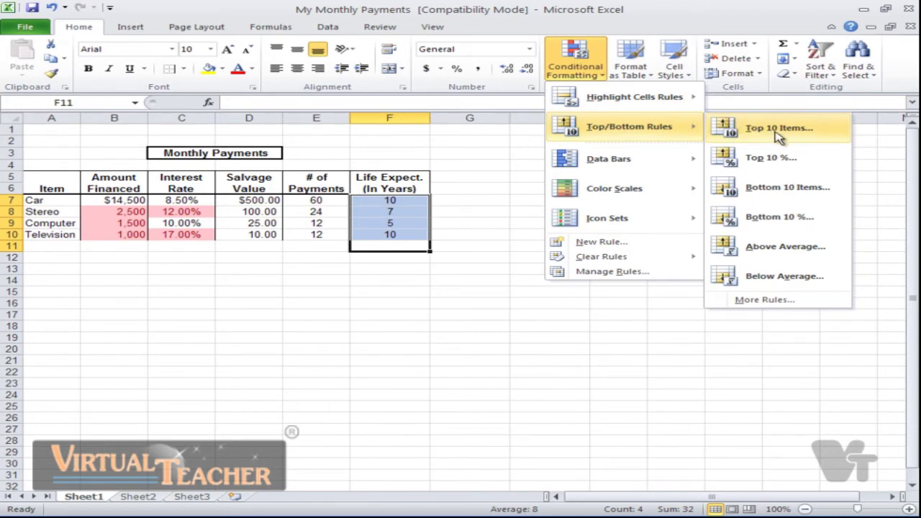
pyautogui.click(778, 130)
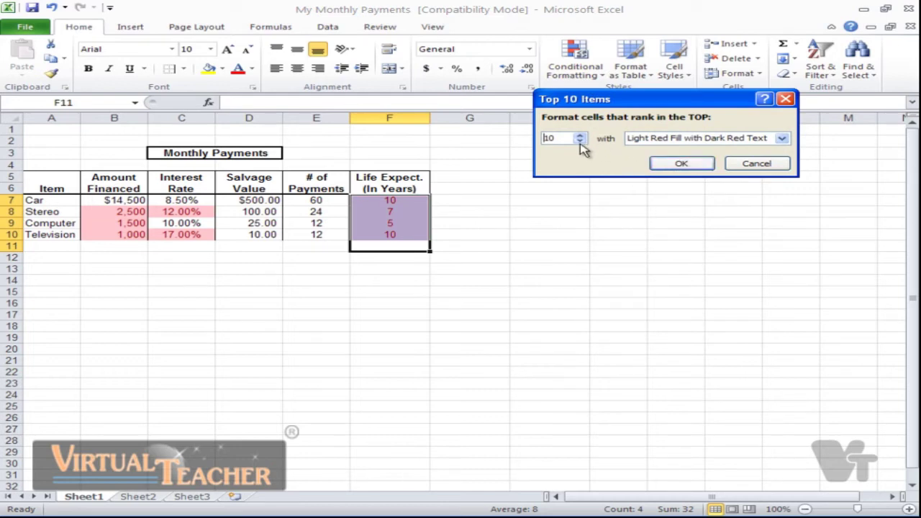
# Reduce the top item count to 2 and apply the rule.
pyautogui.click(580, 141)
pyautogui.click(580, 142)
pyautogui.click(580, 142)
pyautogui.click(580, 135)
pyautogui.click(580, 141)
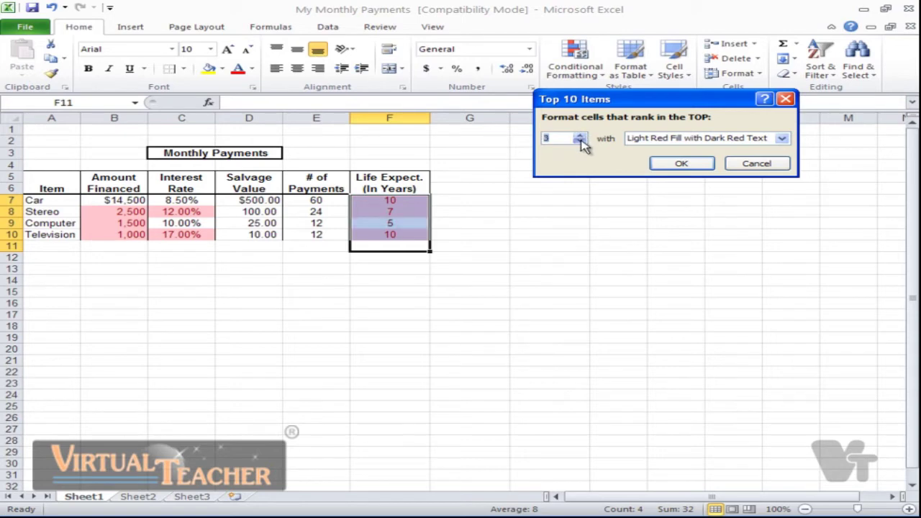
pyautogui.click(580, 142)
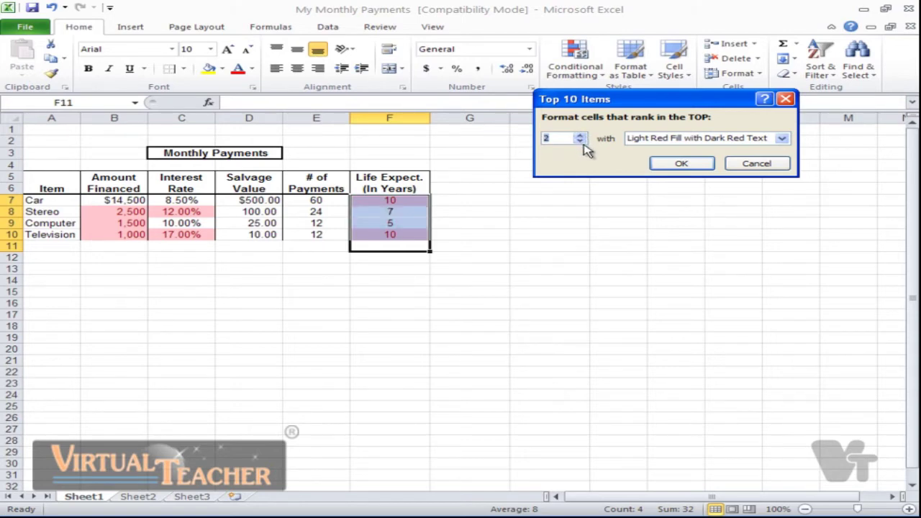
pyautogui.click(580, 142)
pyautogui.click(681, 163)
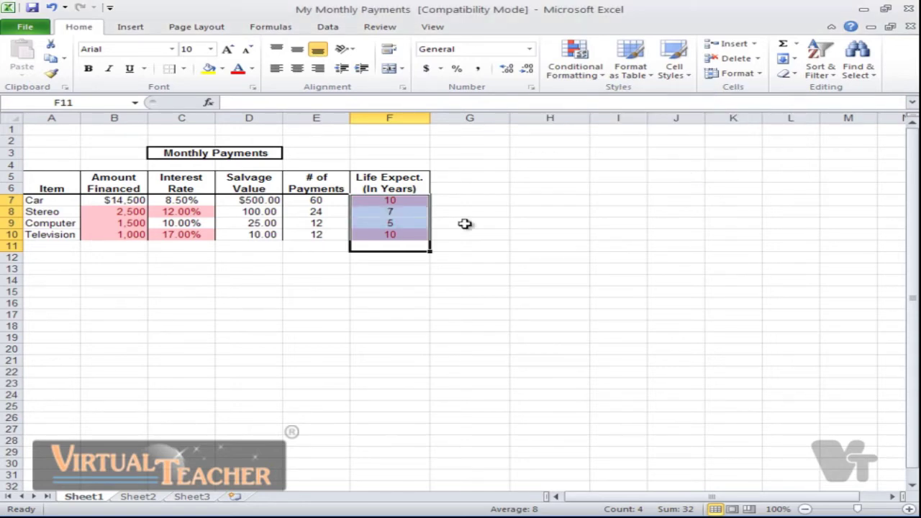
pyautogui.click(474, 222)
pyautogui.click(432, 300)
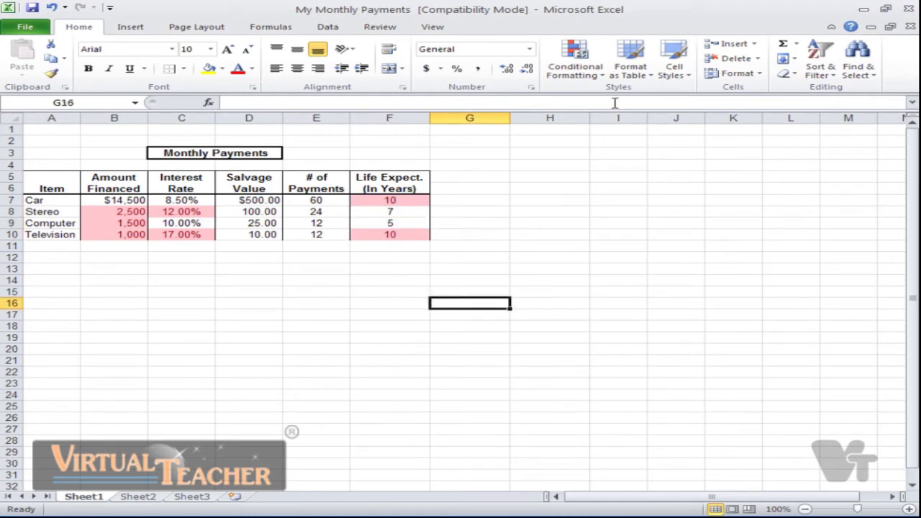
# Format A5:F10 as a table with Table Style Medium 26.
pyautogui.click(592, 77)
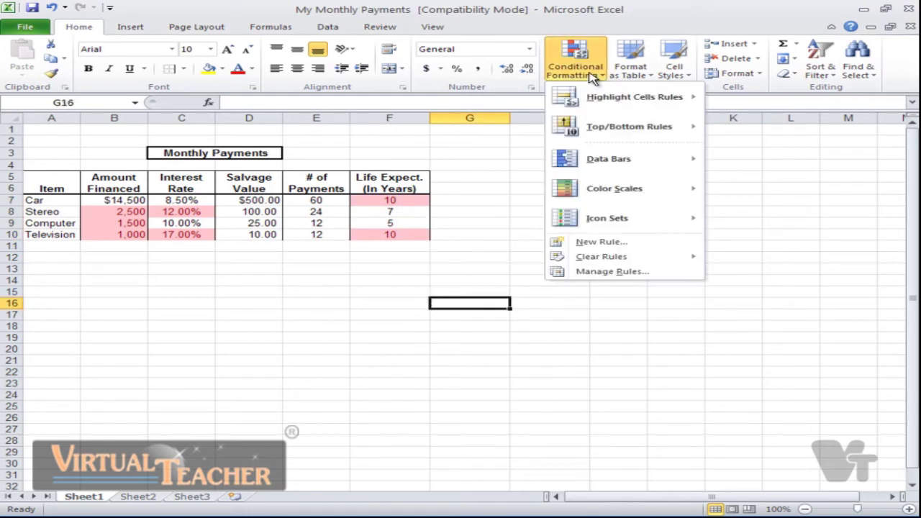
pyautogui.click(319, 237)
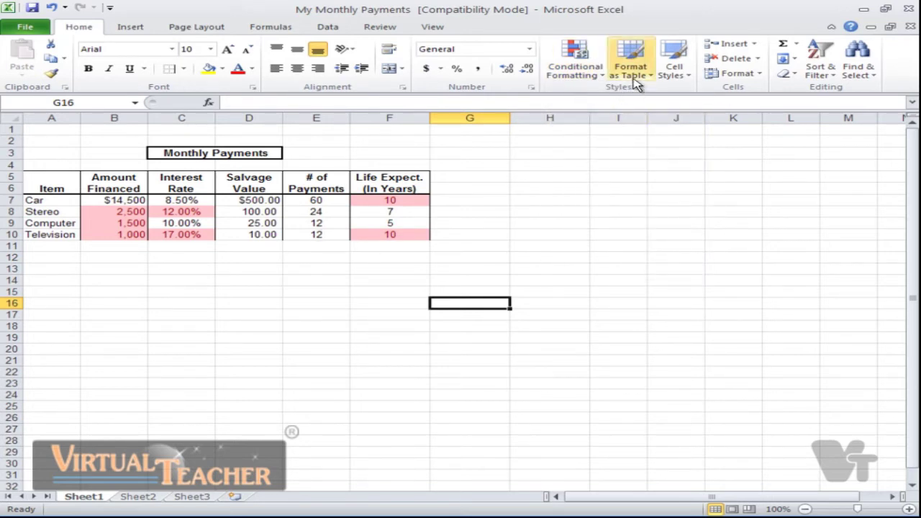
pyautogui.click(618, 189)
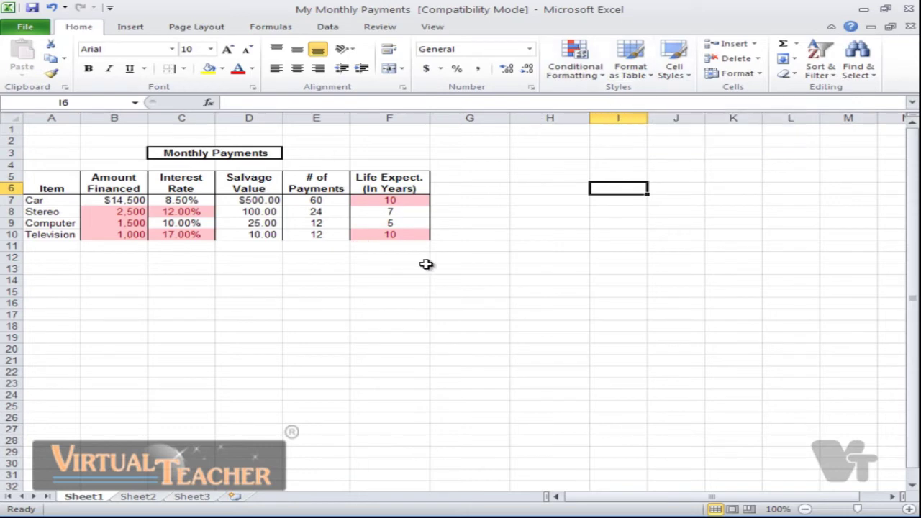
pyautogui.moveTo(415, 234); pyautogui.dragTo(44, 180)
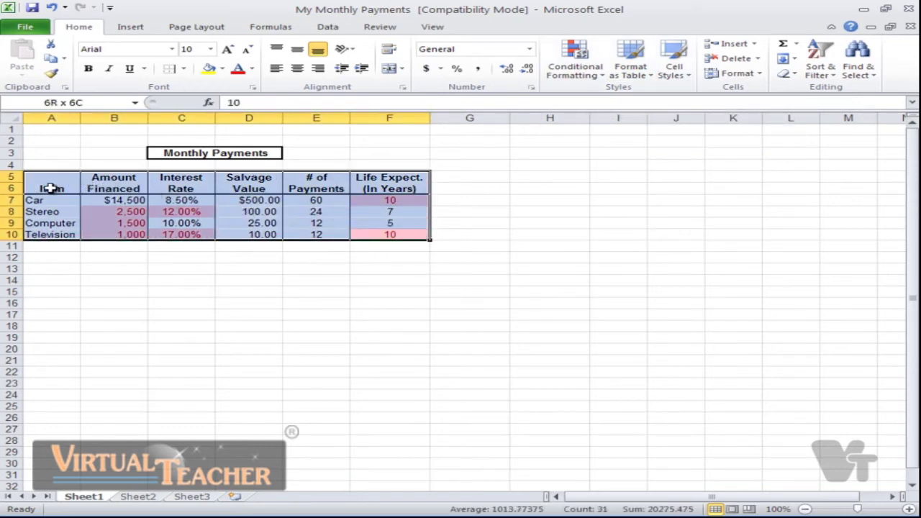
pyautogui.click(647, 71)
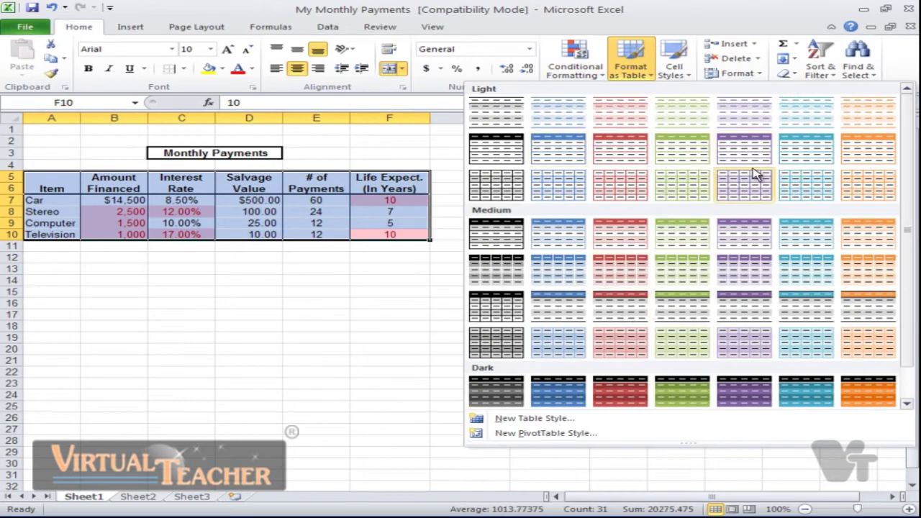
pyautogui.click(730, 344)
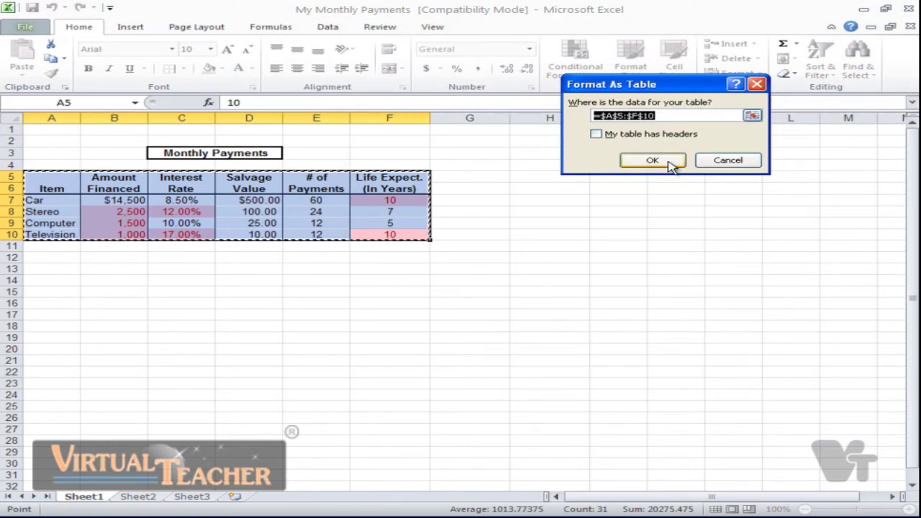
pyautogui.click(665, 162)
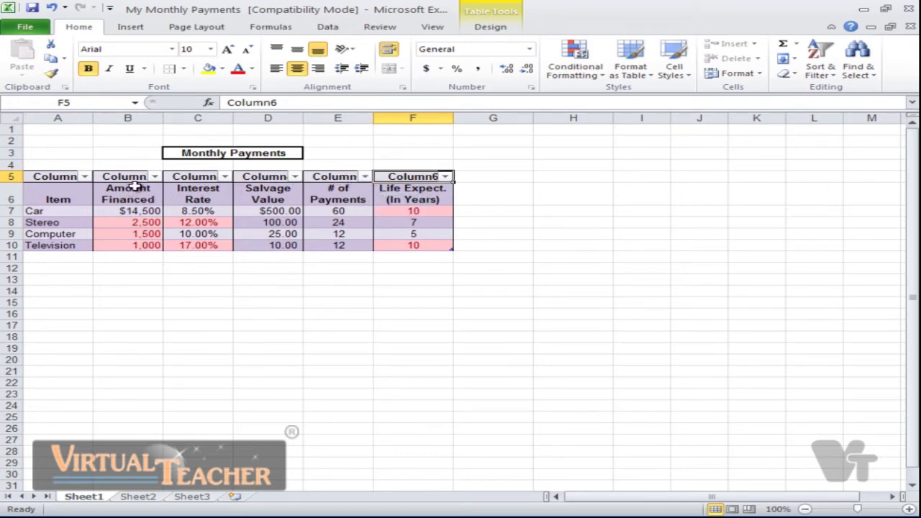
# Filter Amount Financed by pink cell colour, then clear the filter with (Select All).
pyautogui.click(155, 176)
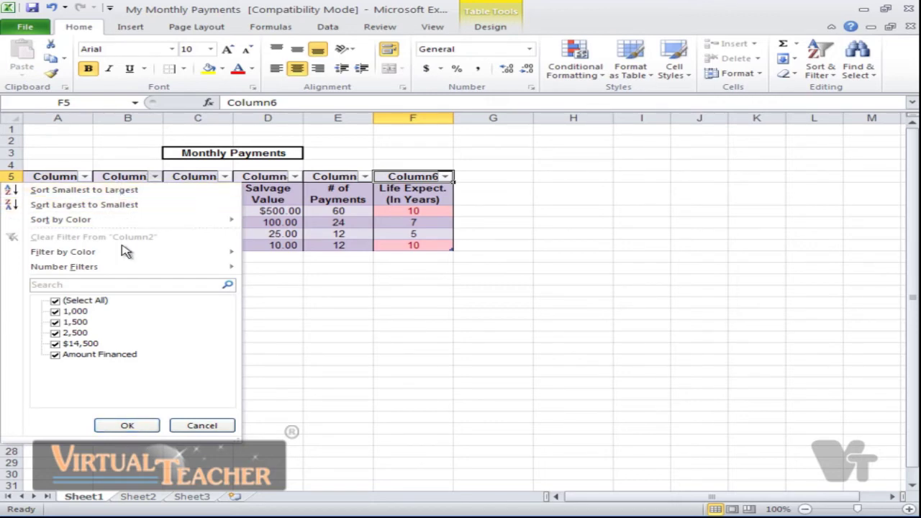
pyautogui.moveTo(63, 251)
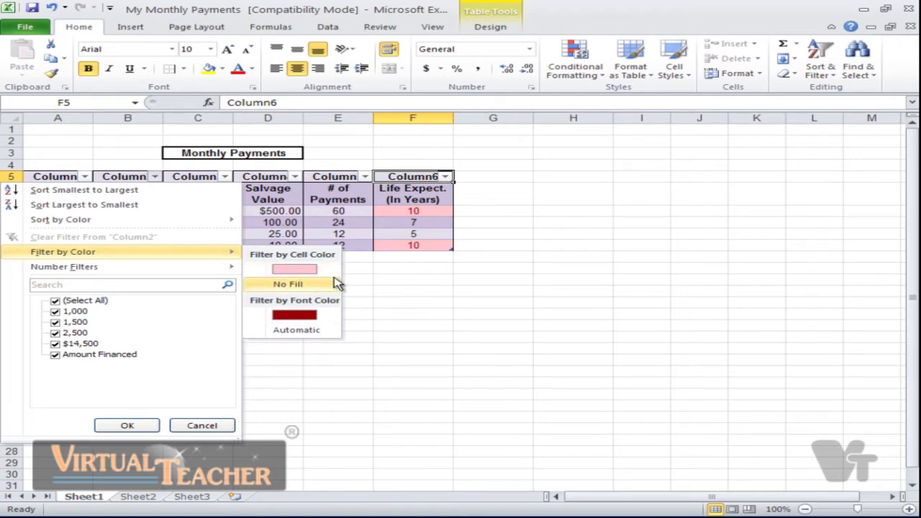
pyautogui.click(312, 275)
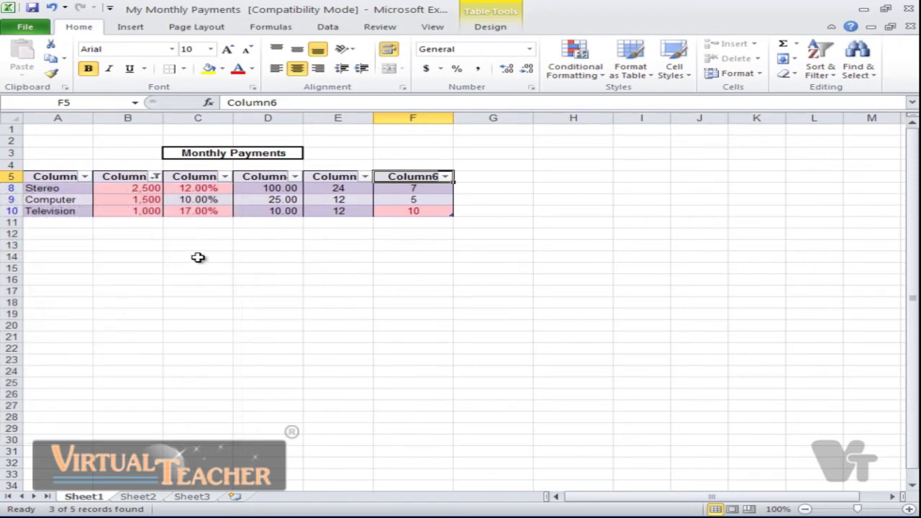
pyautogui.click(156, 176)
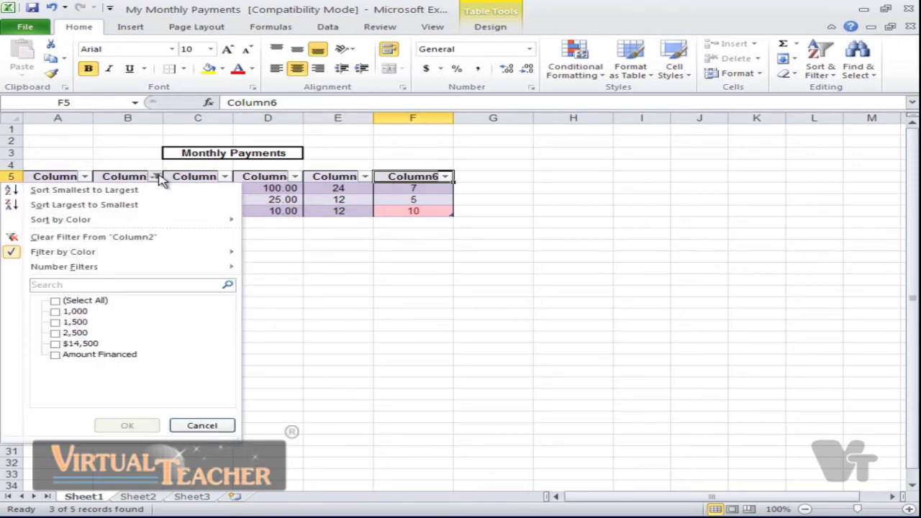
pyautogui.click(56, 302)
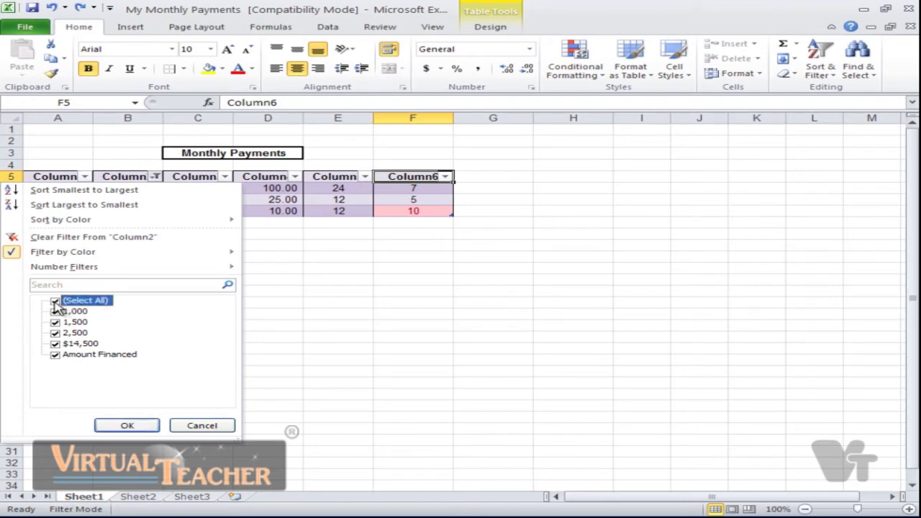
pyautogui.click(140, 425)
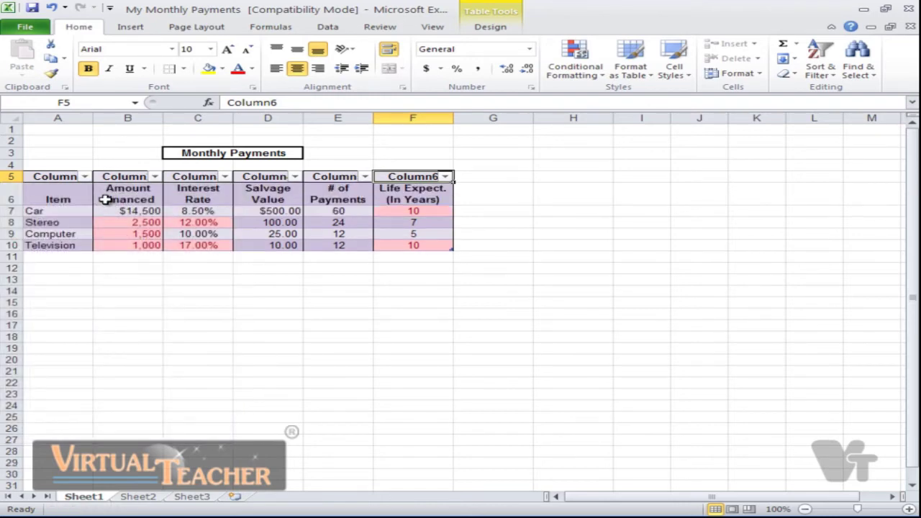
pyautogui.click(247, 244)
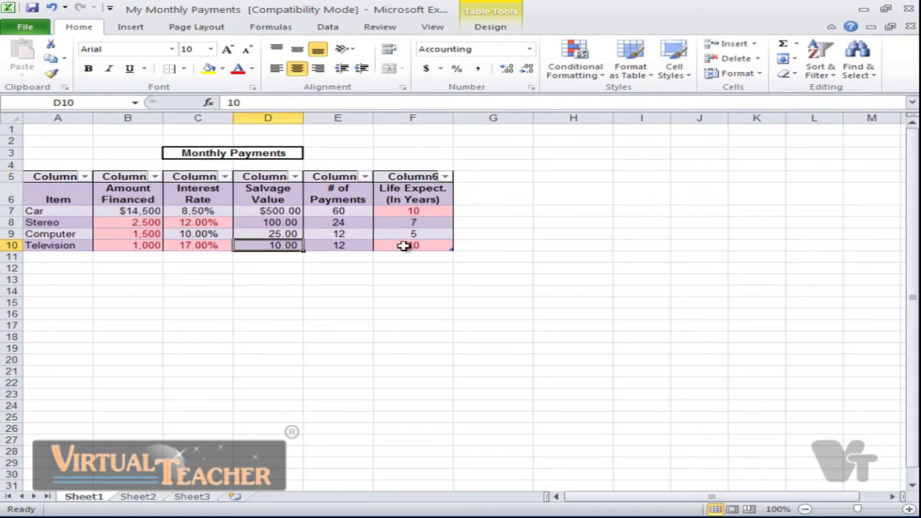
# Sort by # of Payments smallest to largest, then Salvage Value largest to smallest.
pyautogui.click(364, 176)
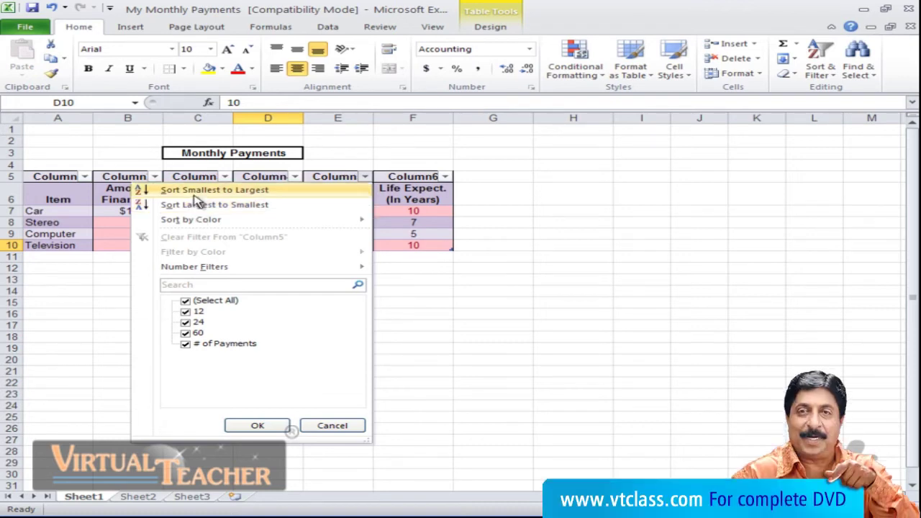
pyautogui.click(194, 192)
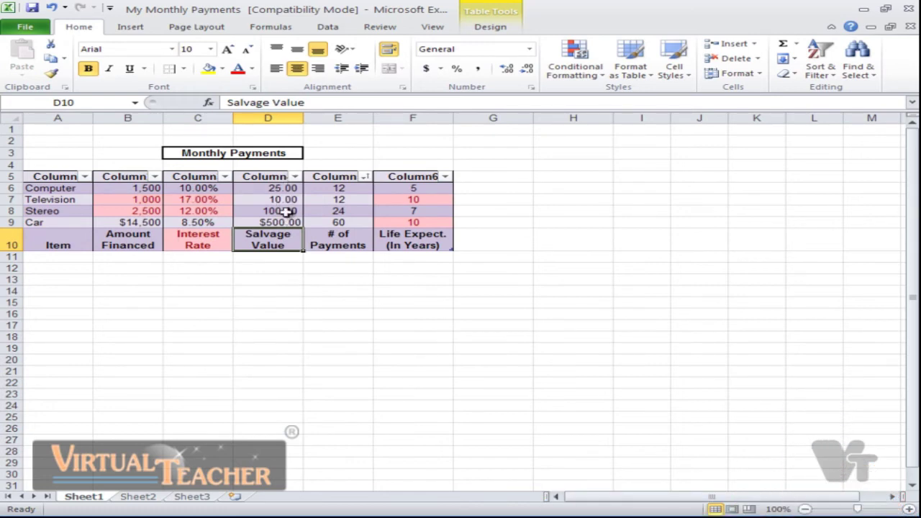
pyautogui.click(295, 177)
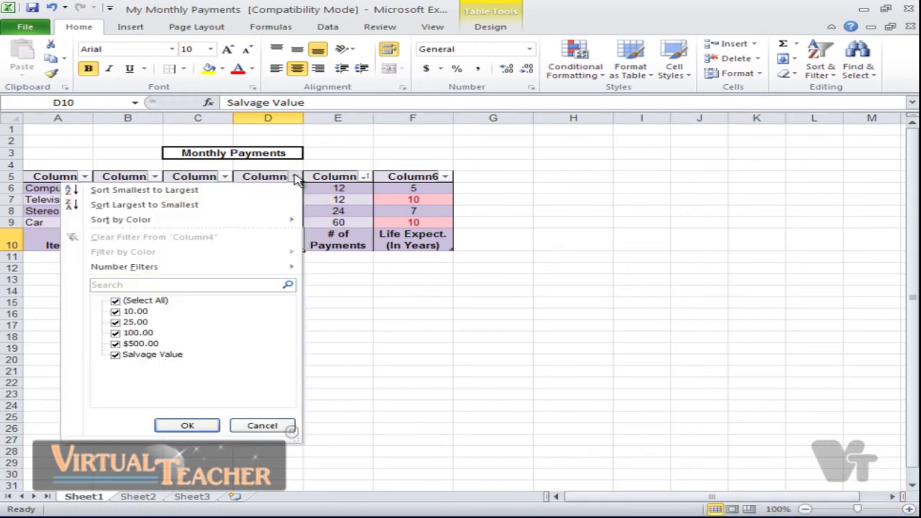
pyautogui.click(249, 209)
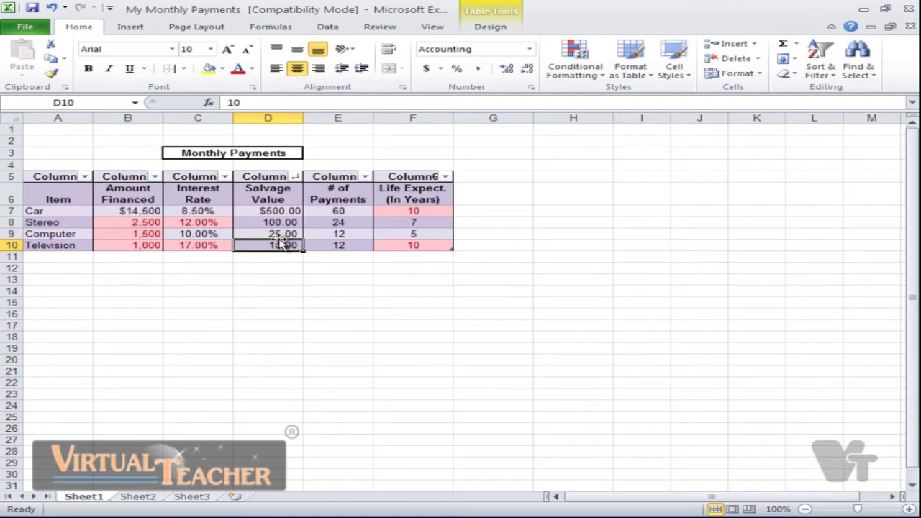
# Sort the Item column A to Z, then Z to A.
pyautogui.click(80, 198)
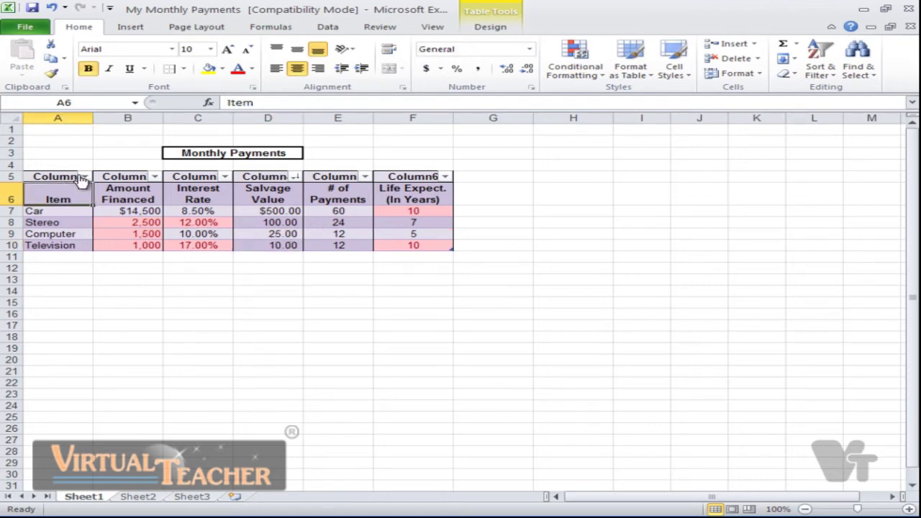
pyautogui.click(85, 176)
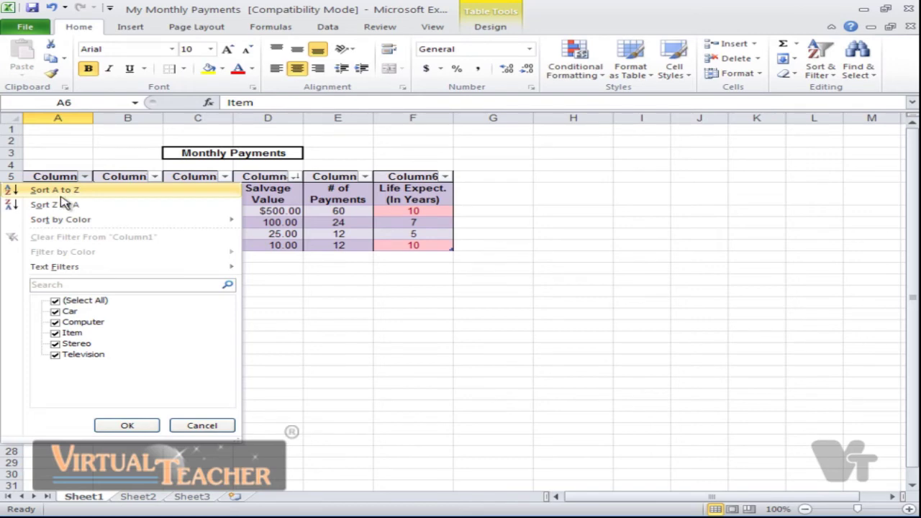
pyautogui.click(61, 195)
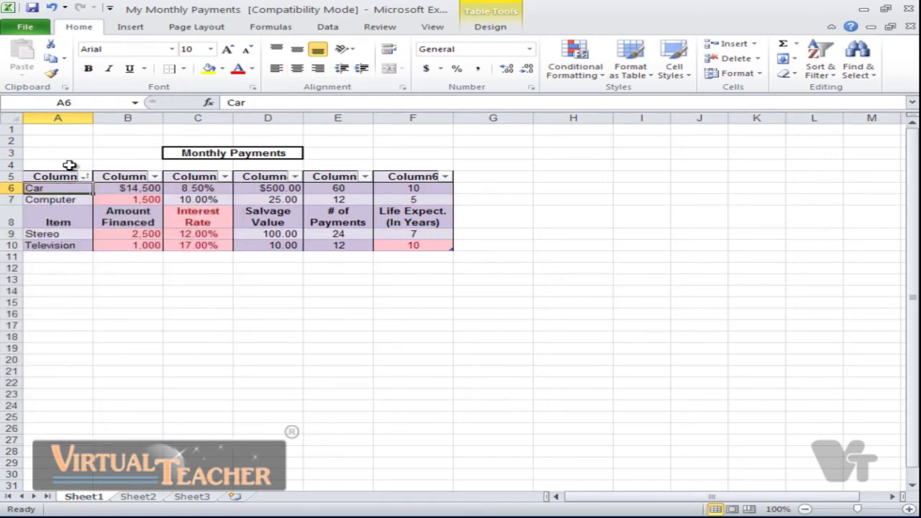
pyautogui.click(85, 176)
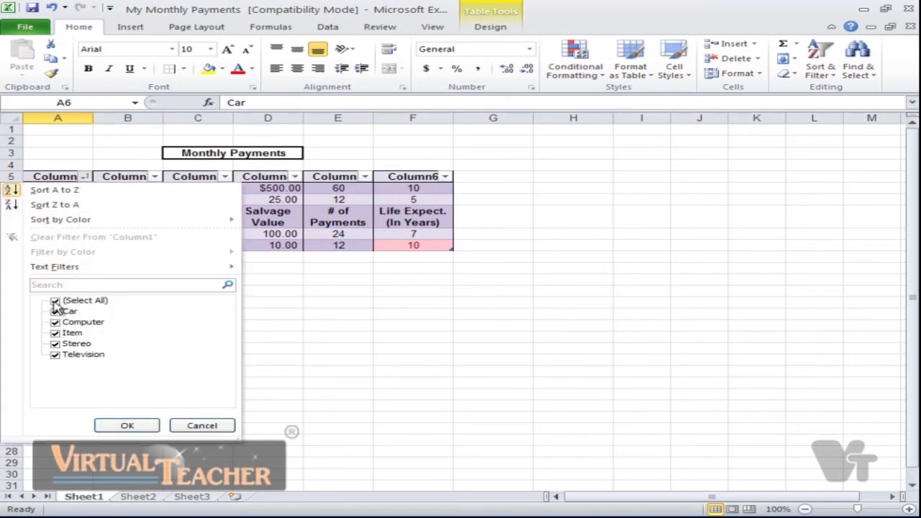
pyautogui.click(55, 204)
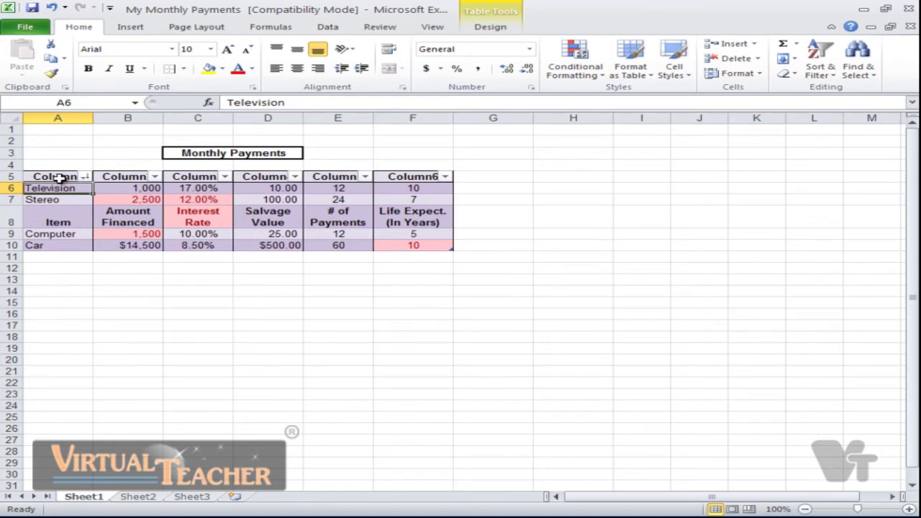
pyautogui.click(68, 179)
pyautogui.click(85, 177)
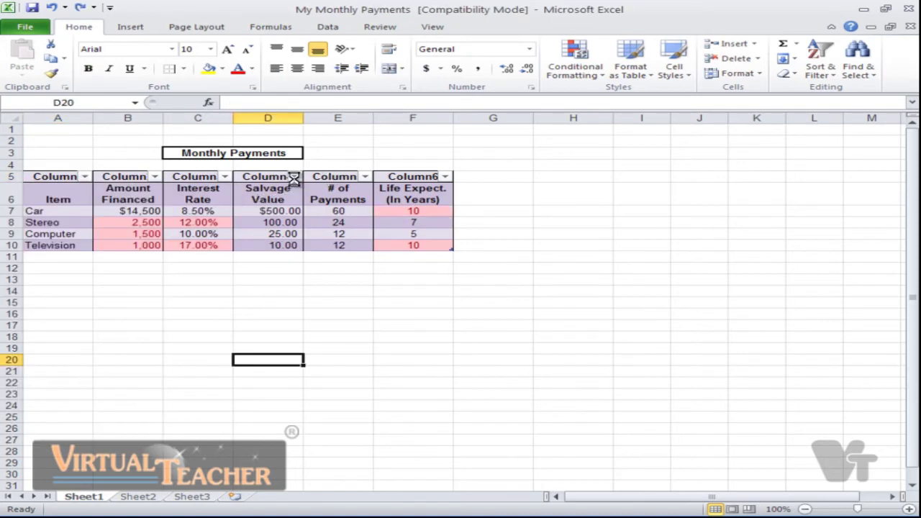
pyautogui.click(295, 176)
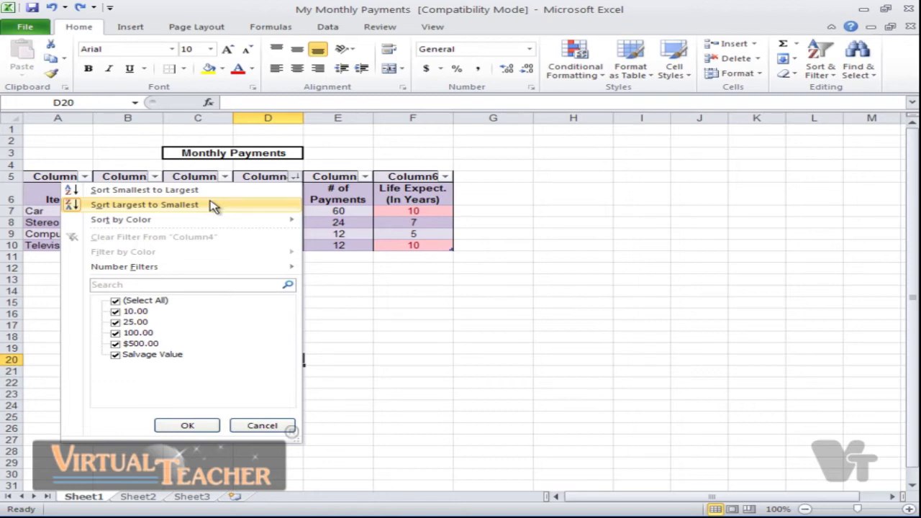
# Sort the table by Salvage Value, largest to smallest.
pyautogui.click(208, 205)
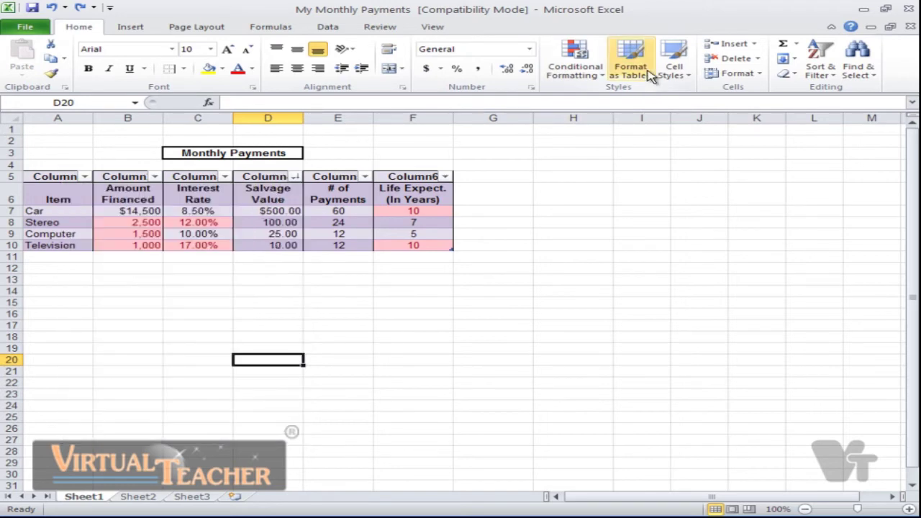
pyautogui.click(629, 72)
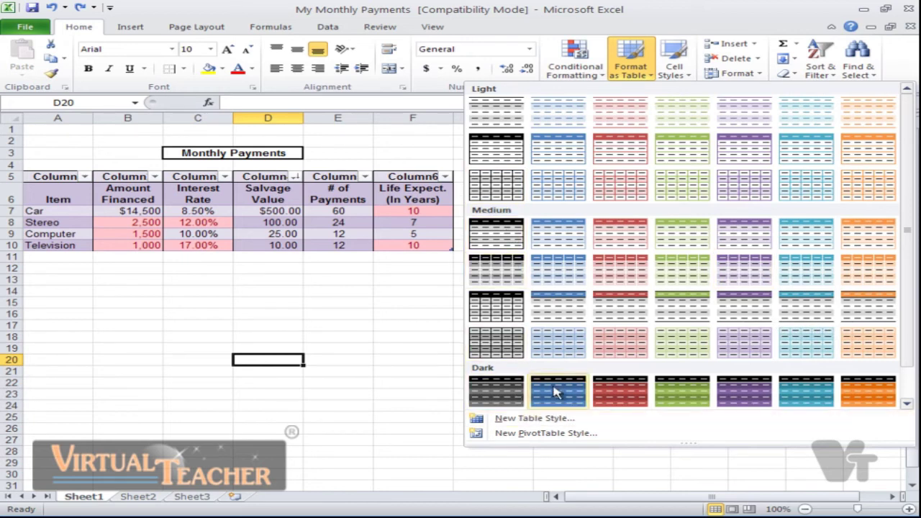
pyautogui.click(432, 291)
# Apply a purple Medium table style to A5:F10, then switch to the light blue banded style.
pyautogui.moveTo(434, 249); pyautogui.dragTo(72, 188)
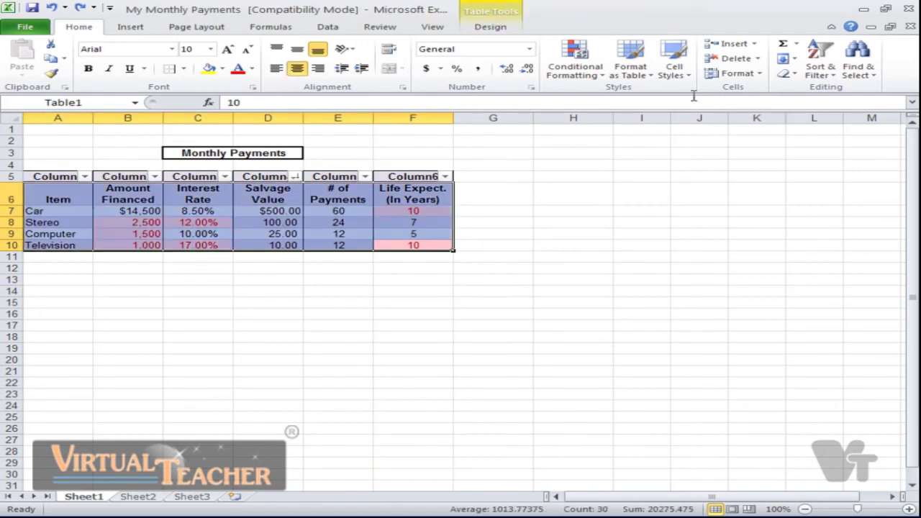
pyautogui.click(644, 76)
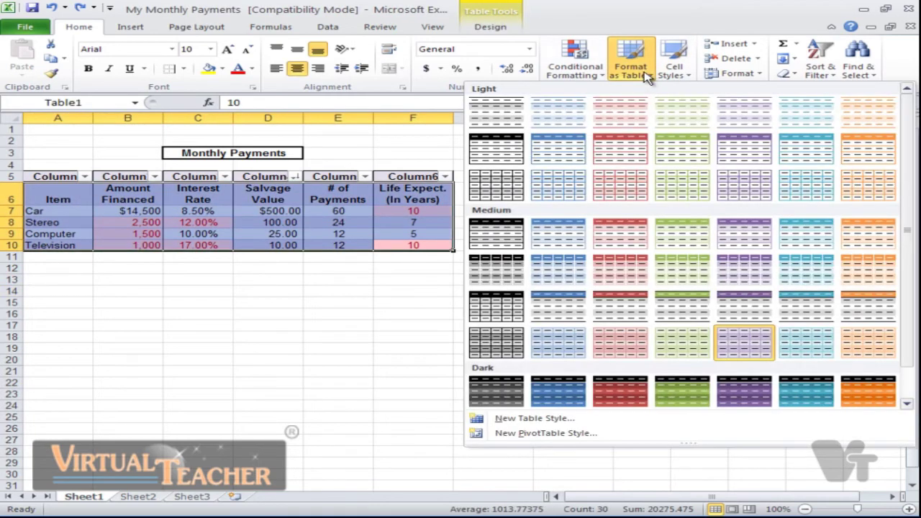
pyautogui.click(763, 280)
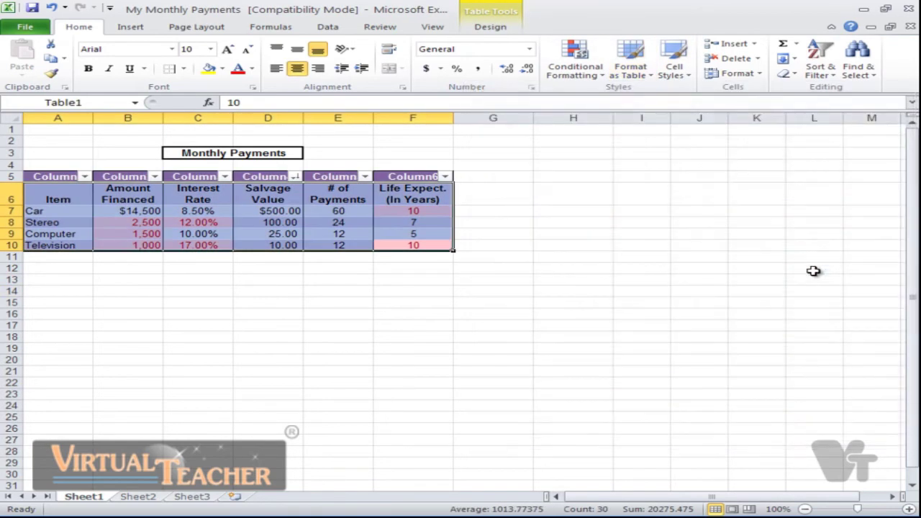
pyautogui.click(637, 80)
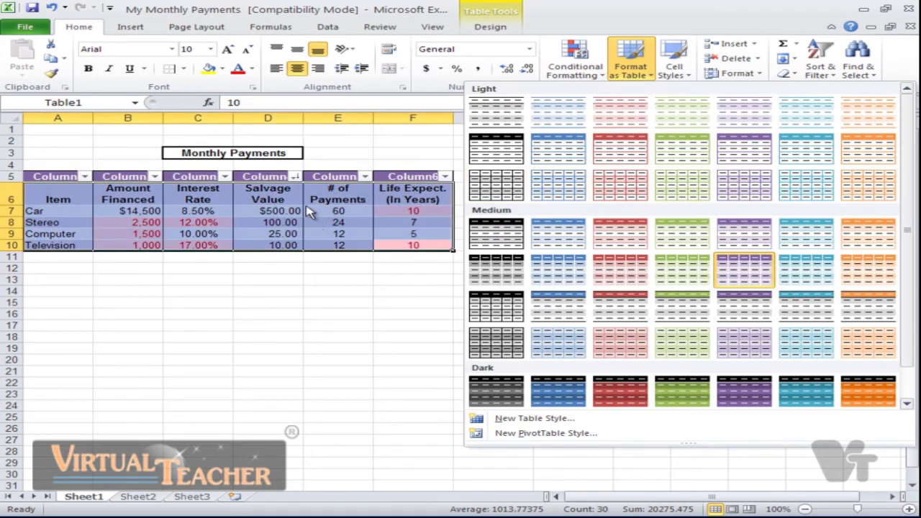
pyautogui.click(575, 279)
pyautogui.click(573, 279)
# Apply the Accent2 cell style to C7:E7 (8.50%, $500.00, 60).
pyautogui.click(683, 81)
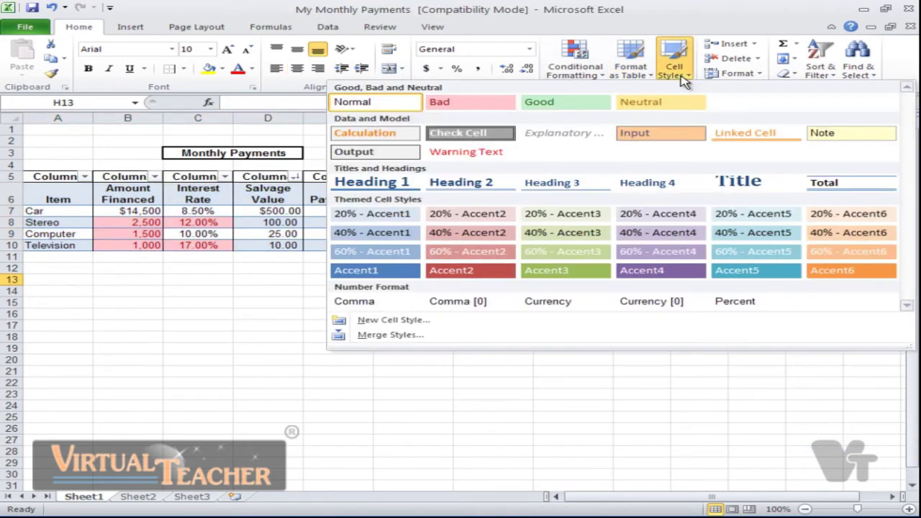
pyautogui.click(317, 220)
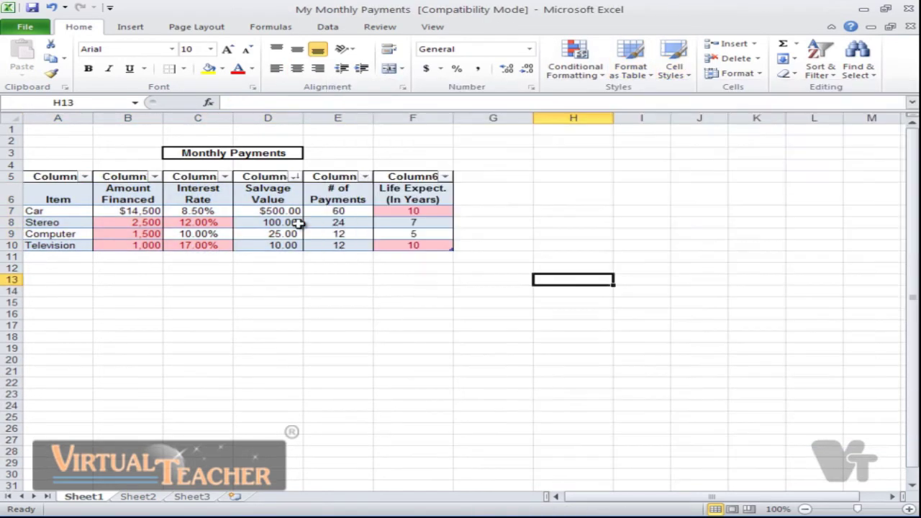
pyautogui.moveTo(338, 211); pyautogui.dragTo(179, 210)
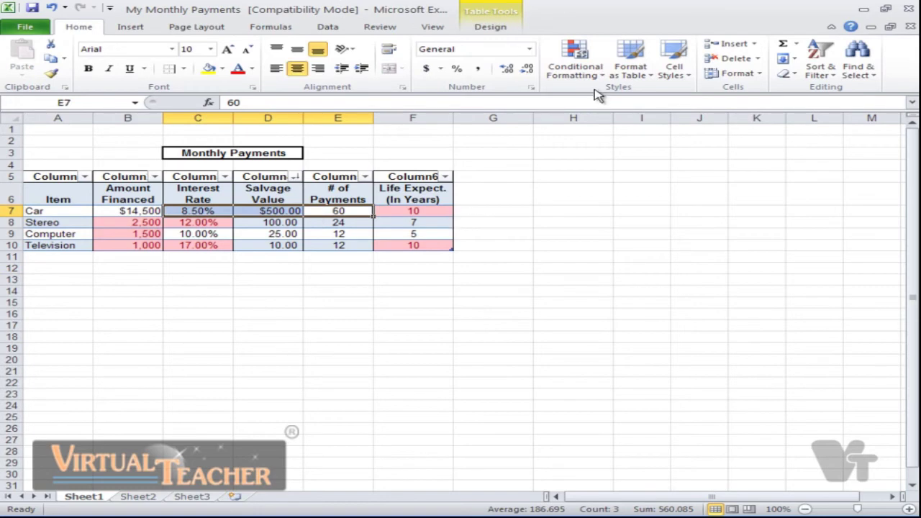
pyautogui.click(684, 76)
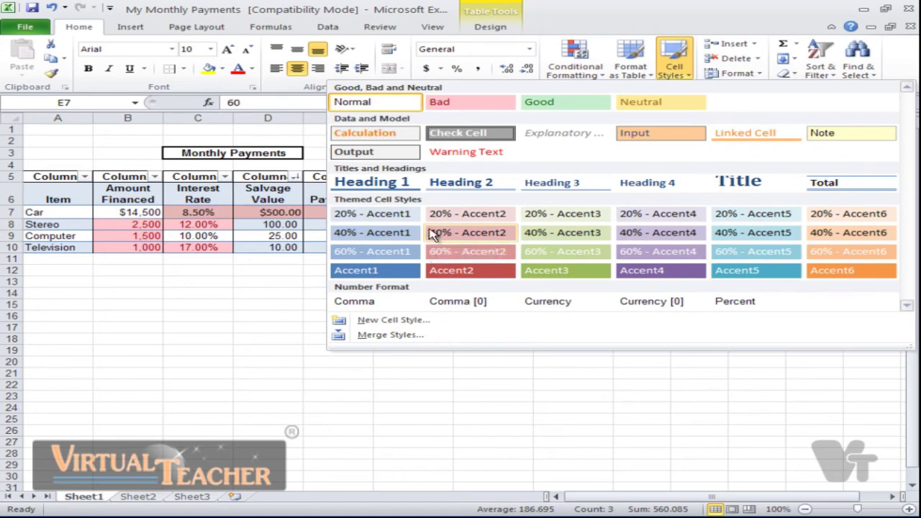
pyautogui.click(480, 274)
pyautogui.click(335, 395)
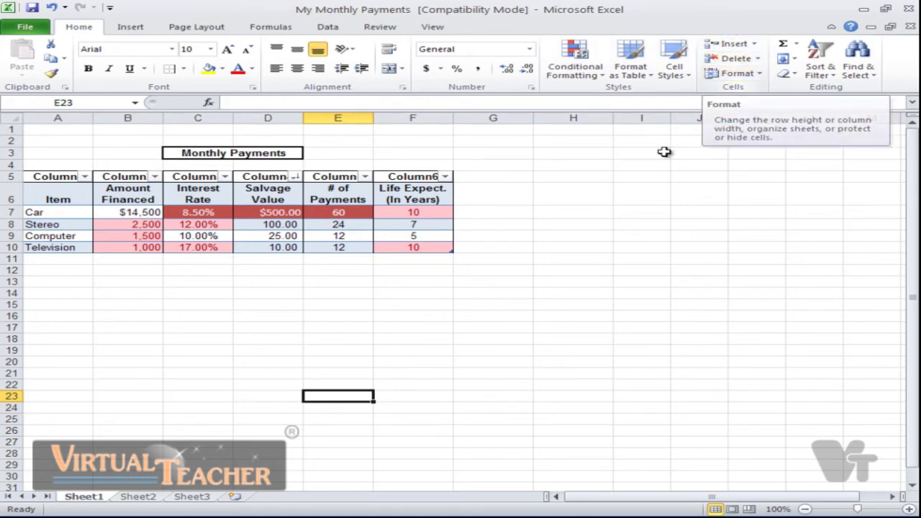
# Select the Computer and Television Life Expect. cells F9:F10 and show the Delete choices.
pyautogui.click(378, 260)
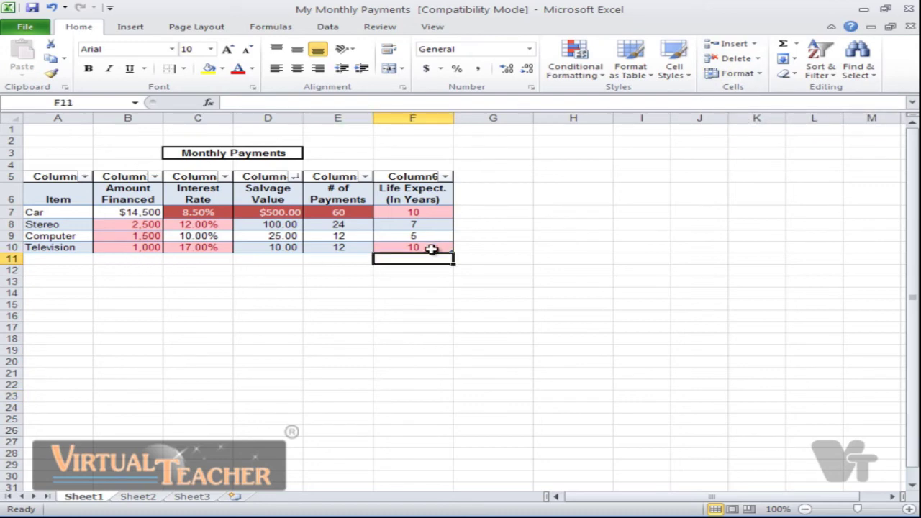
pyautogui.moveTo(430, 249); pyautogui.dragTo(407, 235)
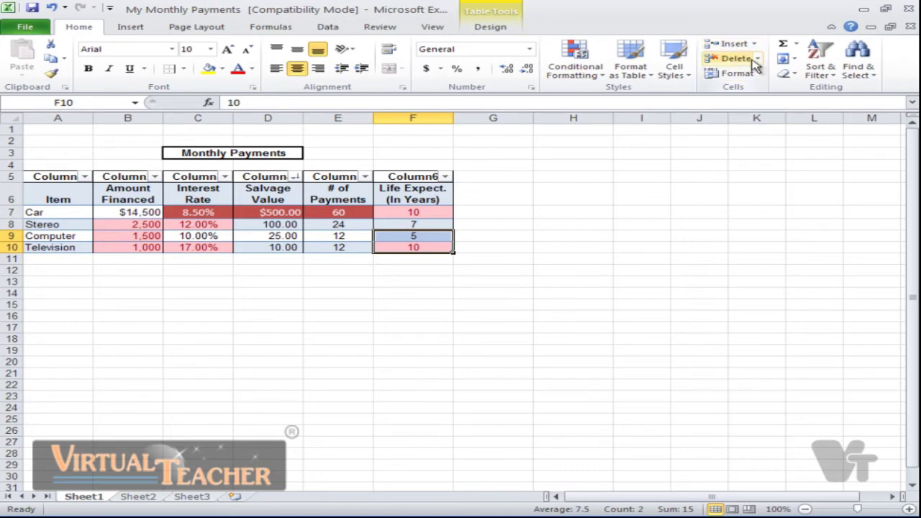
pyautogui.click(757, 59)
pyautogui.click(730, 57)
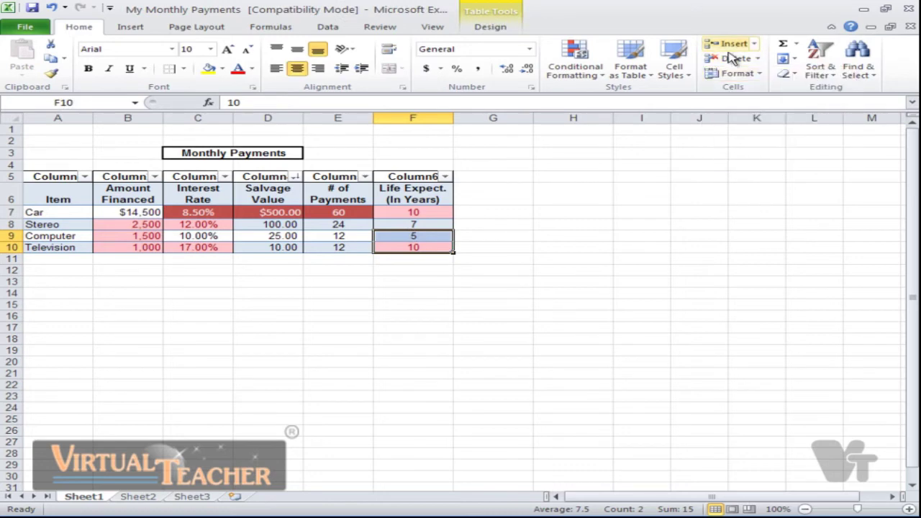
pyautogui.click(757, 59)
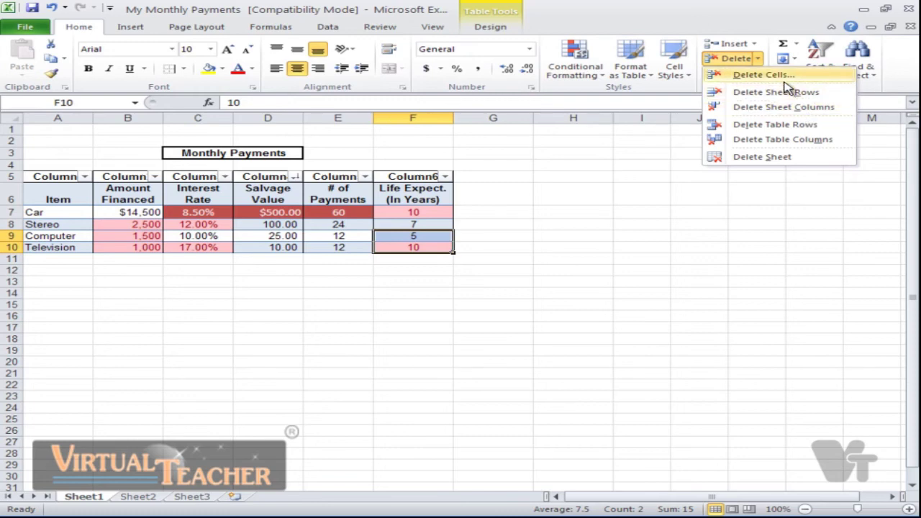
# Try deleting the Life Expect. table column, sheet rows 9–10 and sheet column F, undoing each.
pyautogui.click(787, 84)
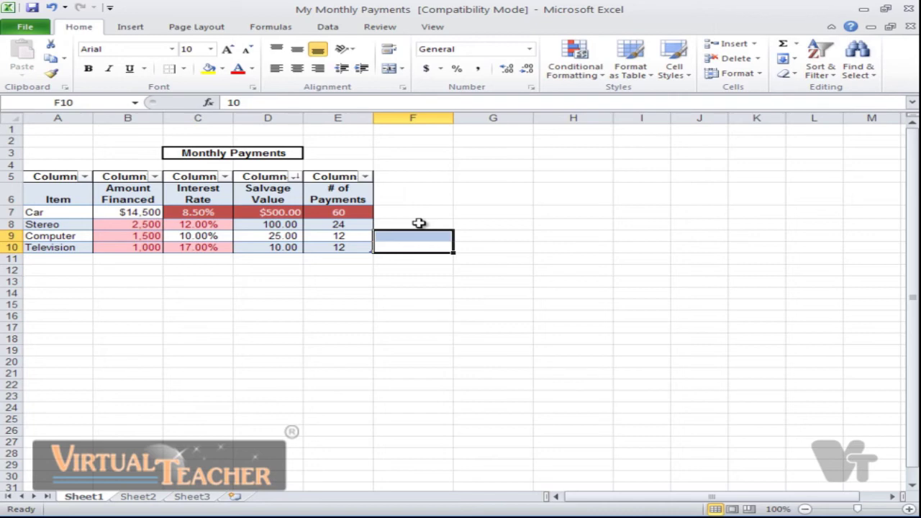
pyautogui.hotkey('ctrl', 'z')
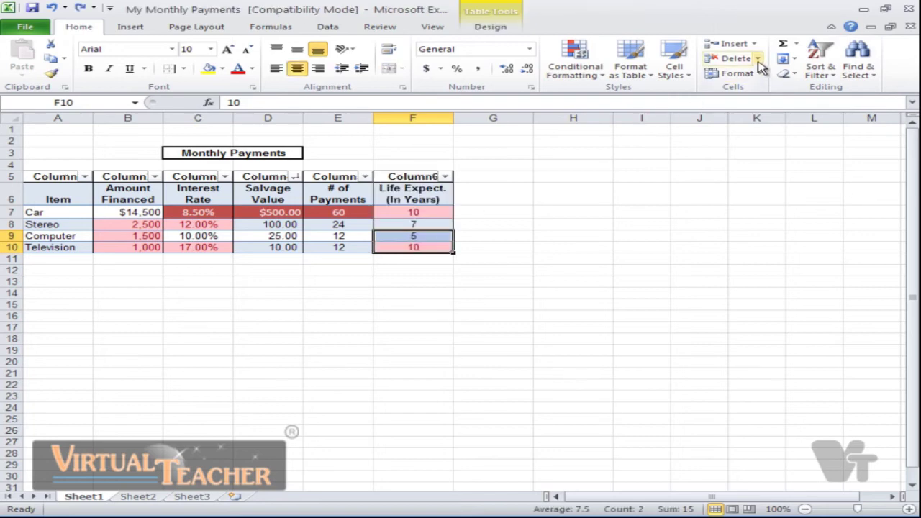
pyautogui.click(755, 59)
pyautogui.click(760, 94)
pyautogui.click(758, 93)
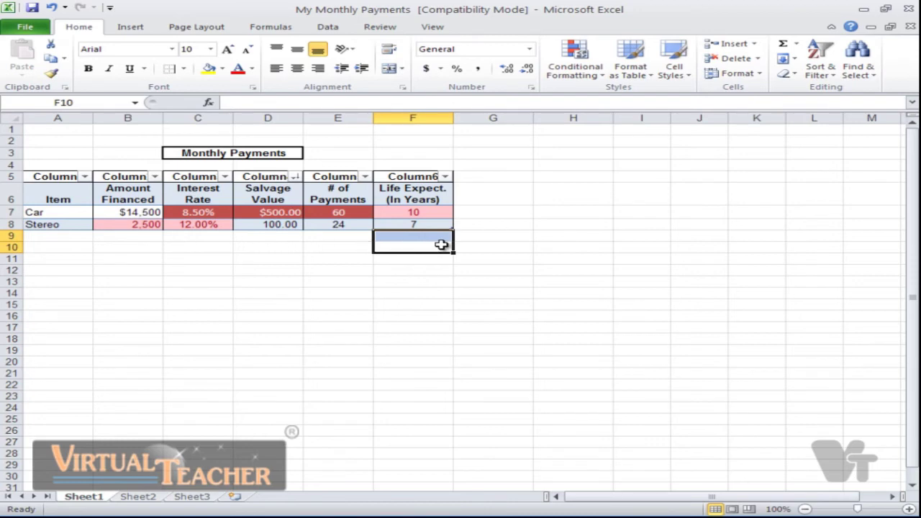
pyautogui.hotkey('ctrl', 'z')
pyautogui.click(758, 59)
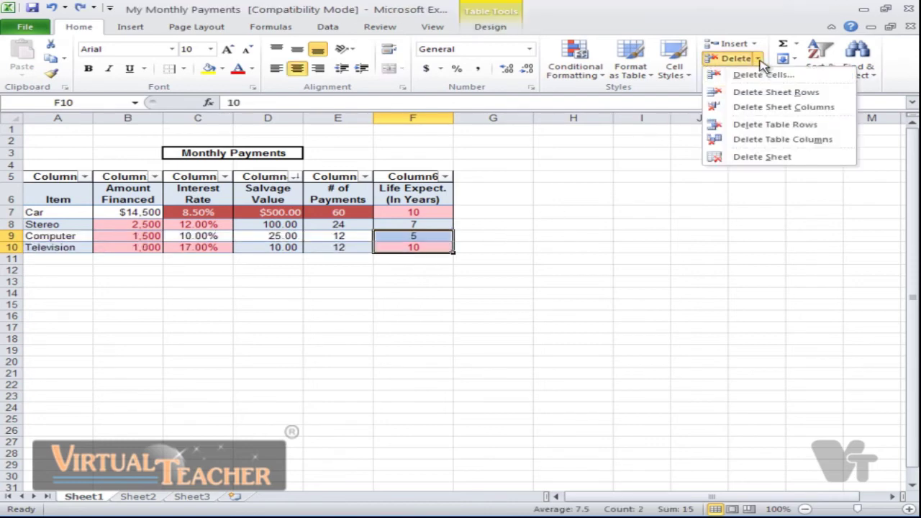
pyautogui.click(771, 108)
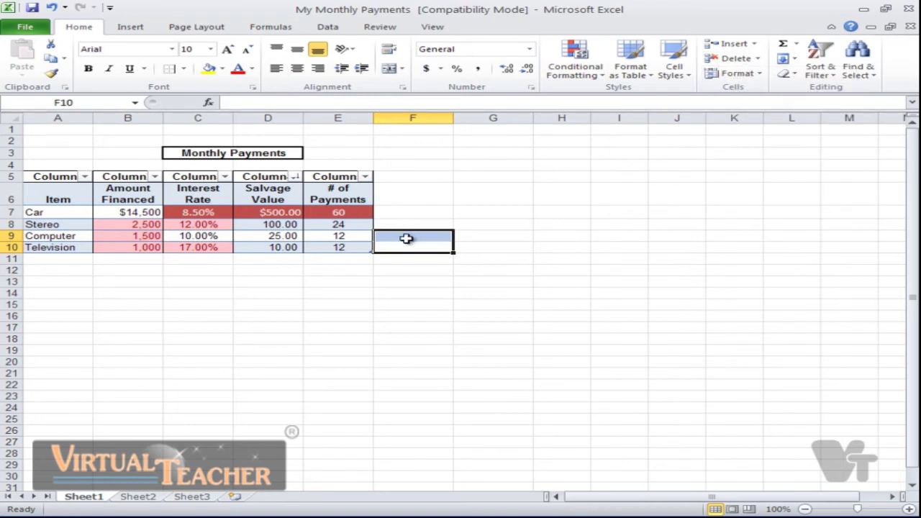
pyautogui.hotkey('ctrl', 'z')
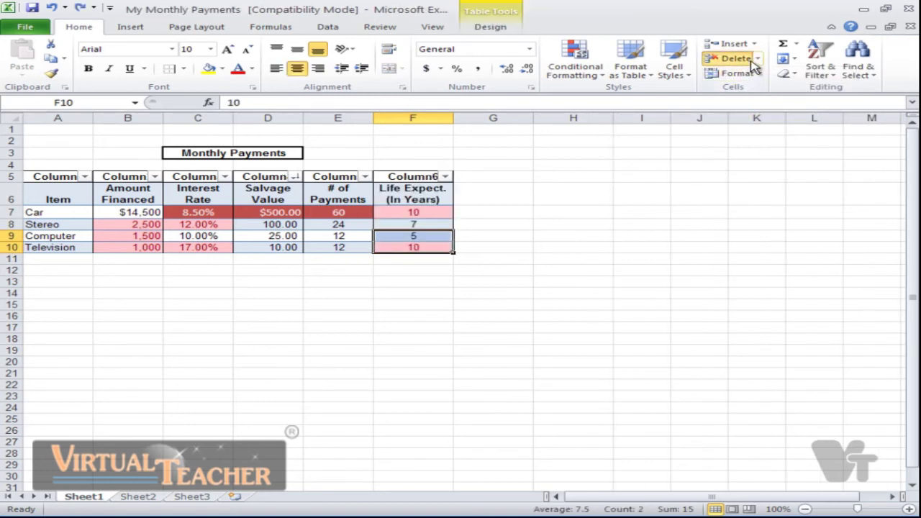
# Try deleting table rows 9–10 and the Life Expect. table column, undoing each.
pyautogui.click(734, 59)
pyautogui.hotkey('ctrl', 'z')
pyautogui.click(757, 58)
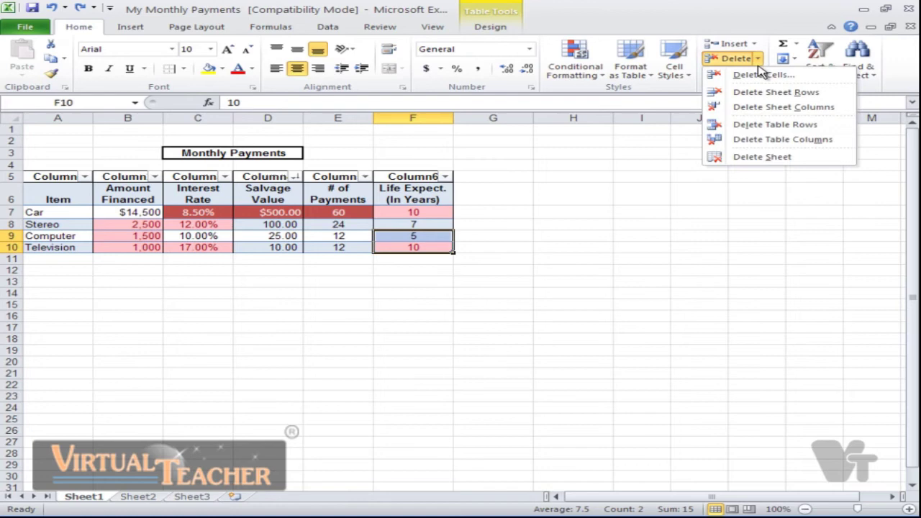
pyautogui.click(759, 128)
pyautogui.hotkey('ctrl', 'z')
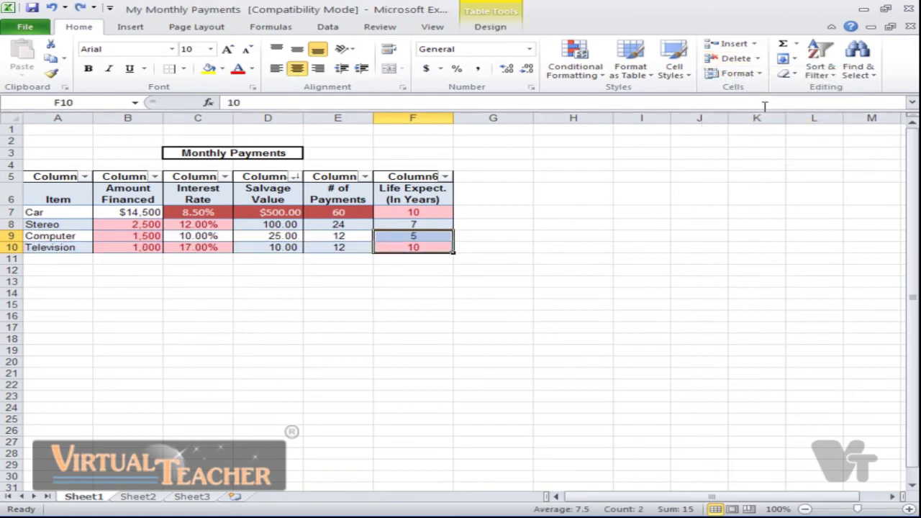
pyautogui.click(757, 58)
pyautogui.click(760, 139)
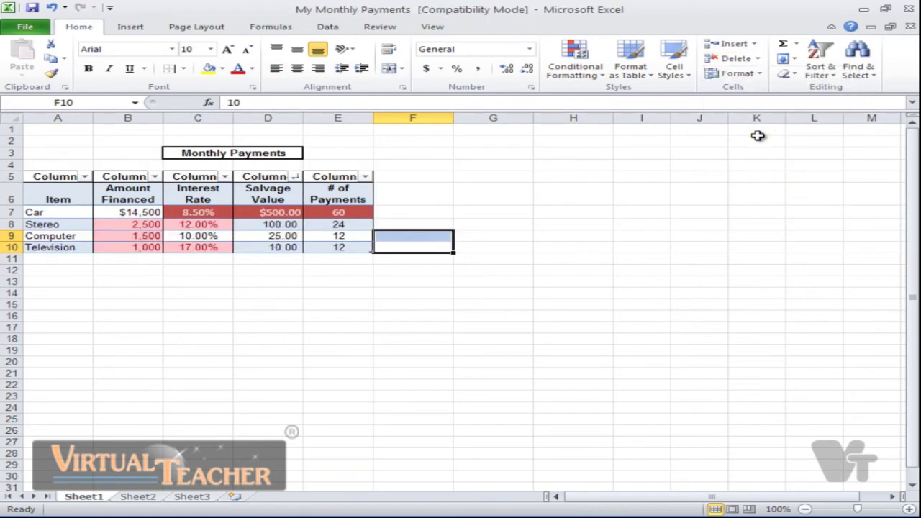
pyautogui.hotkey('ctrl', 'z')
pyautogui.click(752, 63)
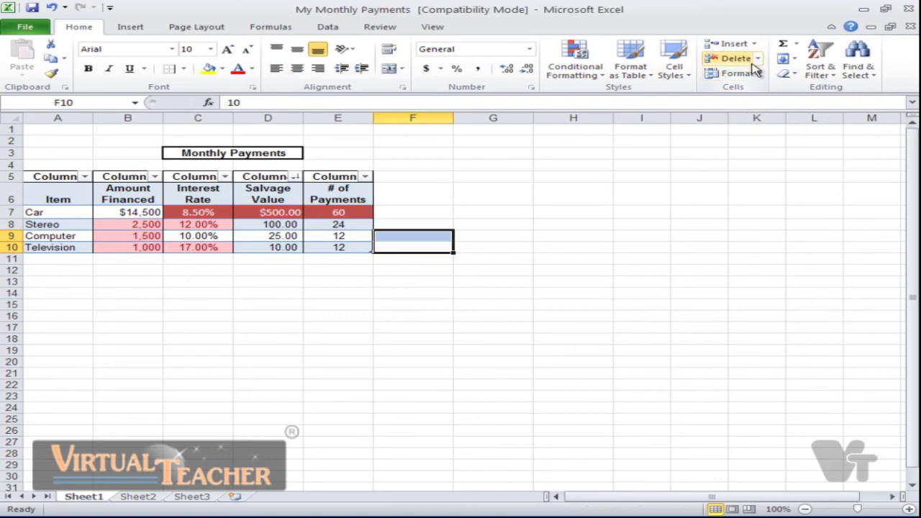
pyautogui.hotkey('ctrl', 'z')
# Choose Delete Sheet, then cancel the warning to keep Sheet1.
pyautogui.click(758, 59)
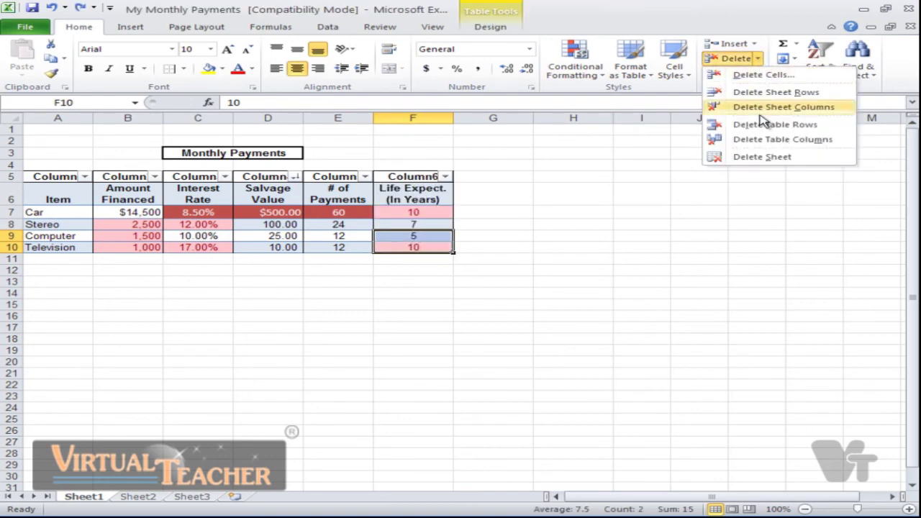
pyautogui.click(765, 157)
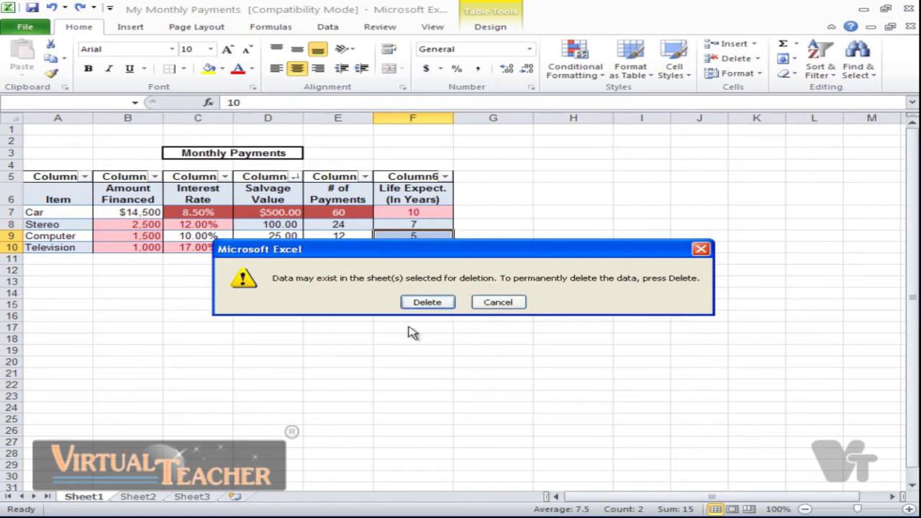
pyautogui.click(515, 303)
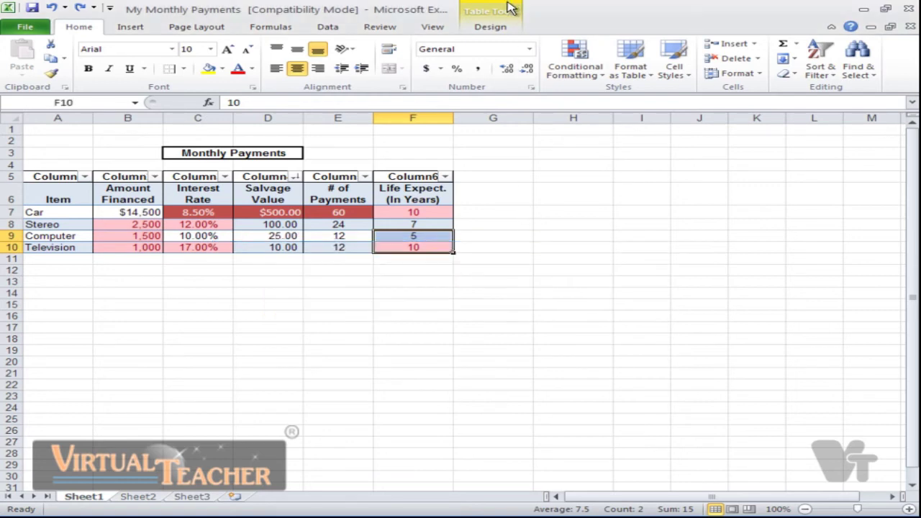
# Select the Computer cell A9, insert a trial blank sheet row above it, then undo it.
pyautogui.press('Down')
pyautogui.press('Down')
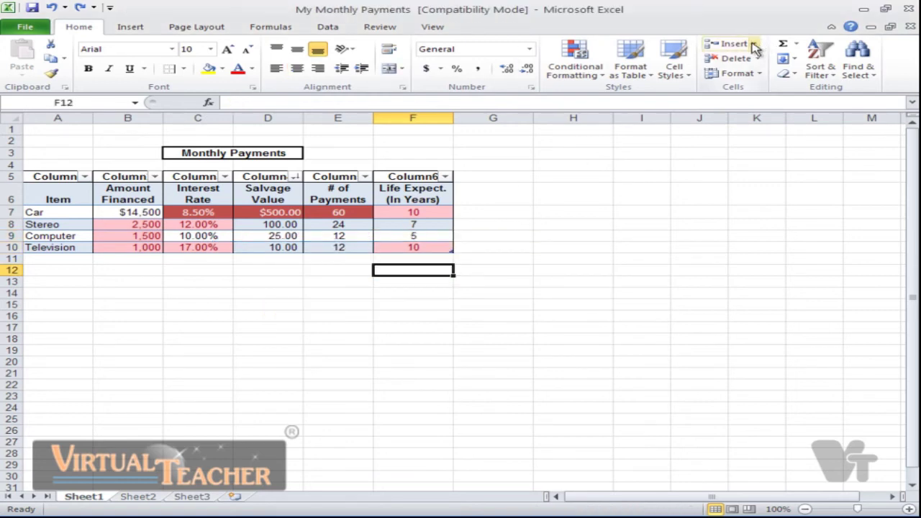
pyautogui.click(754, 45)
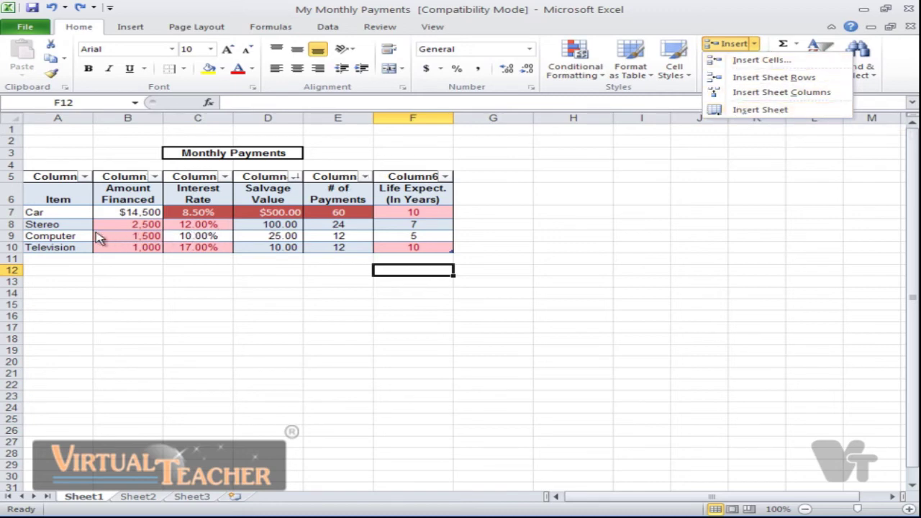
pyautogui.click(51, 235)
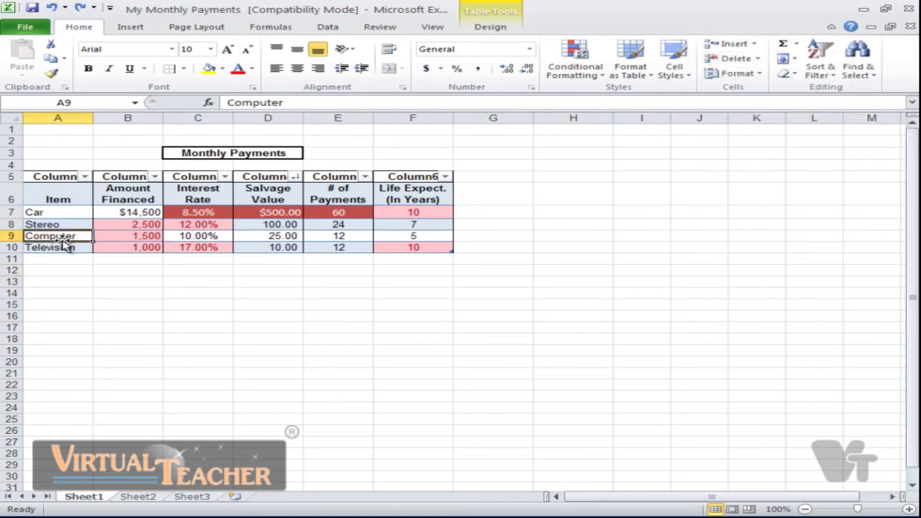
pyautogui.click(753, 44)
pyautogui.click(770, 77)
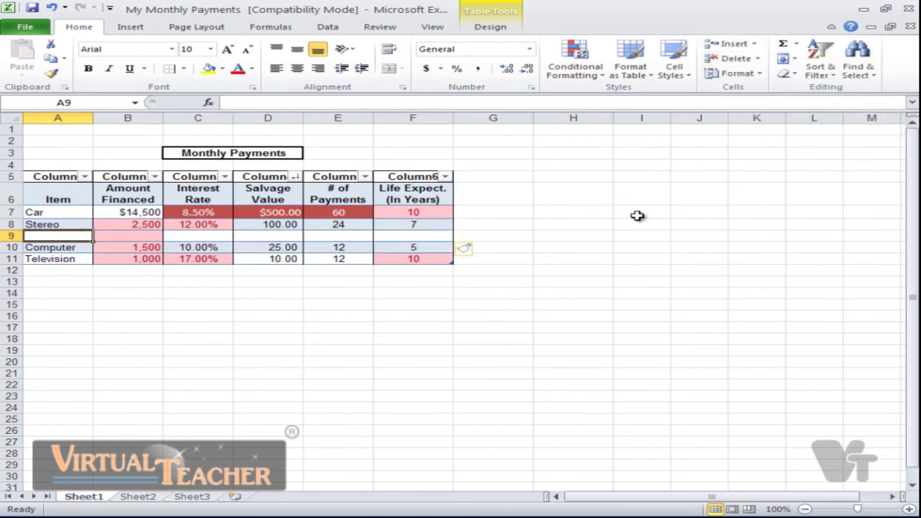
pyautogui.click(737, 60)
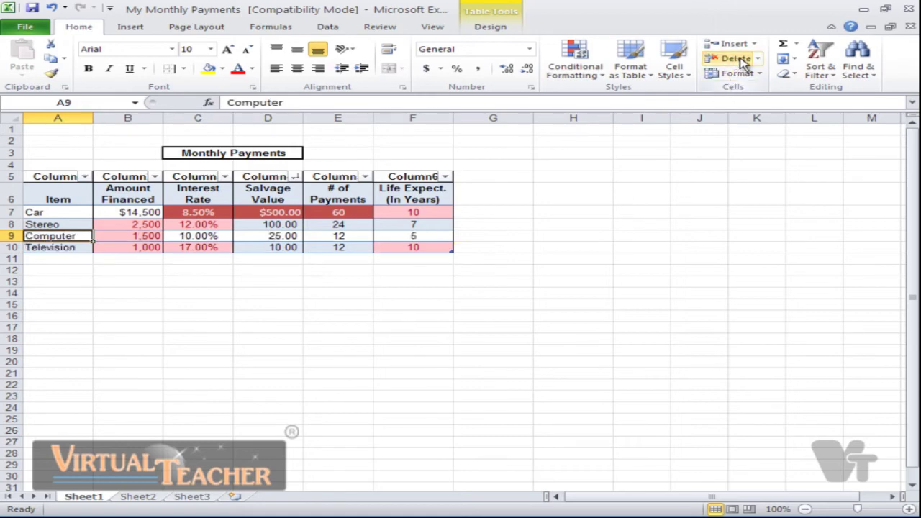
# Repeat the trial sheet row insert, then insert a blank sheet column, undoing both.
pyautogui.click(755, 45)
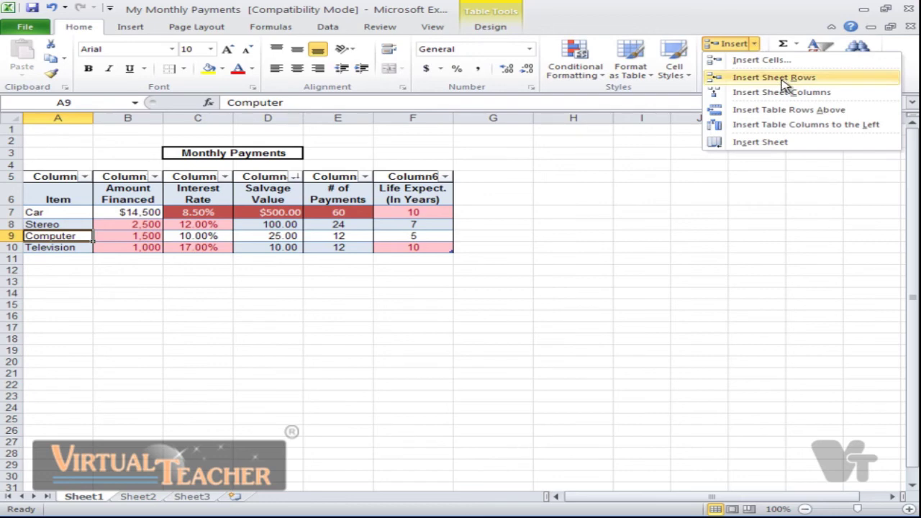
pyautogui.click(774, 77)
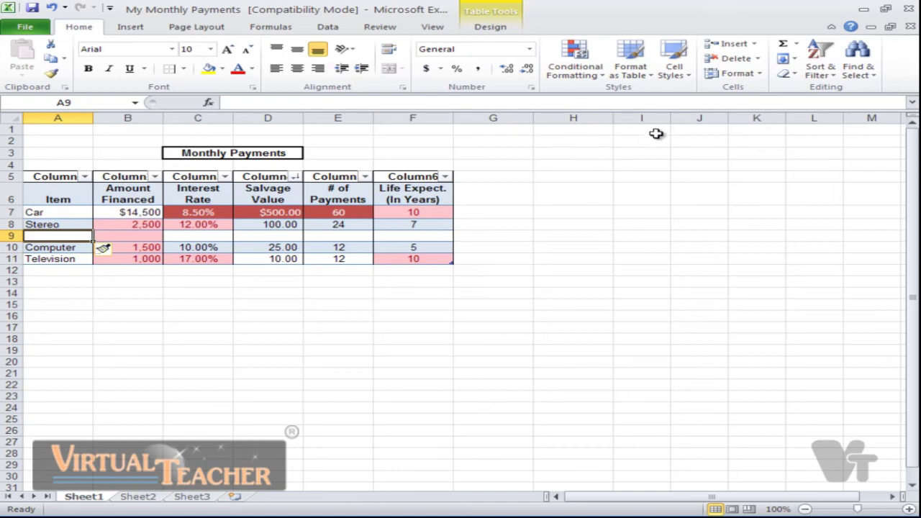
pyautogui.click(741, 63)
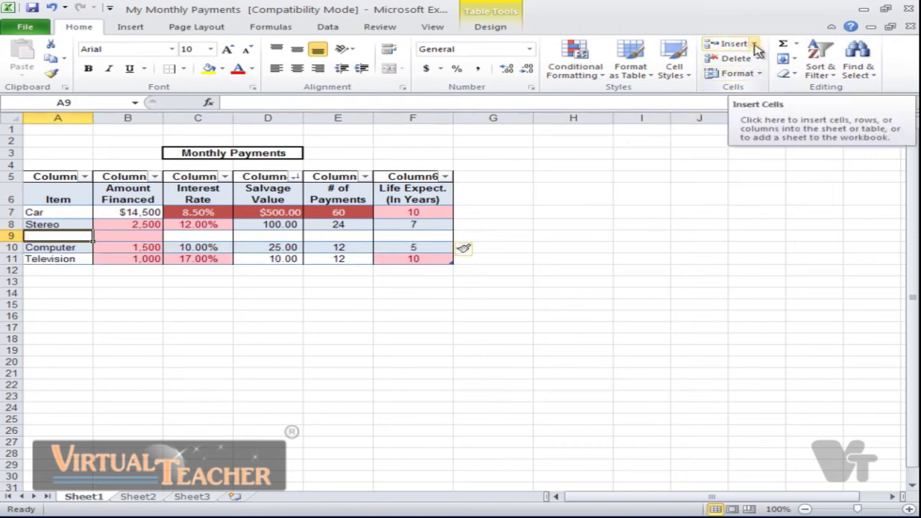
pyautogui.click(753, 44)
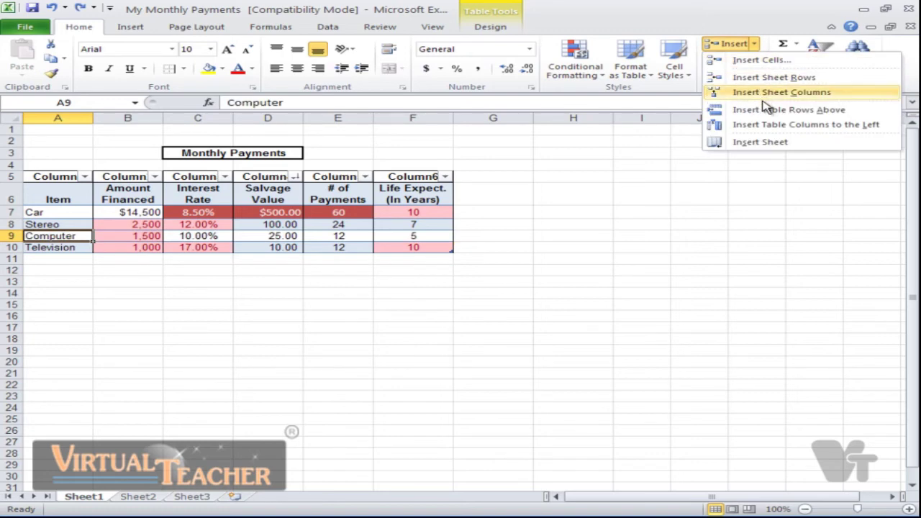
pyautogui.click(758, 99)
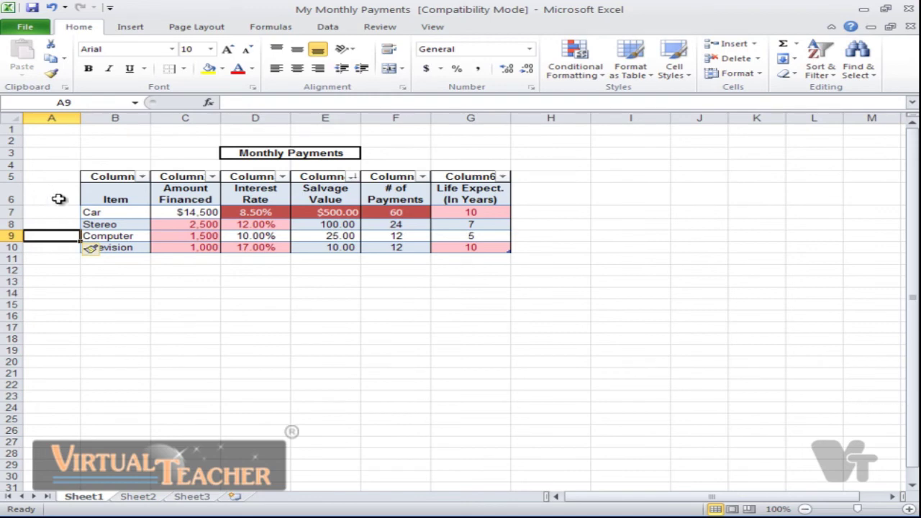
pyautogui.click(728, 64)
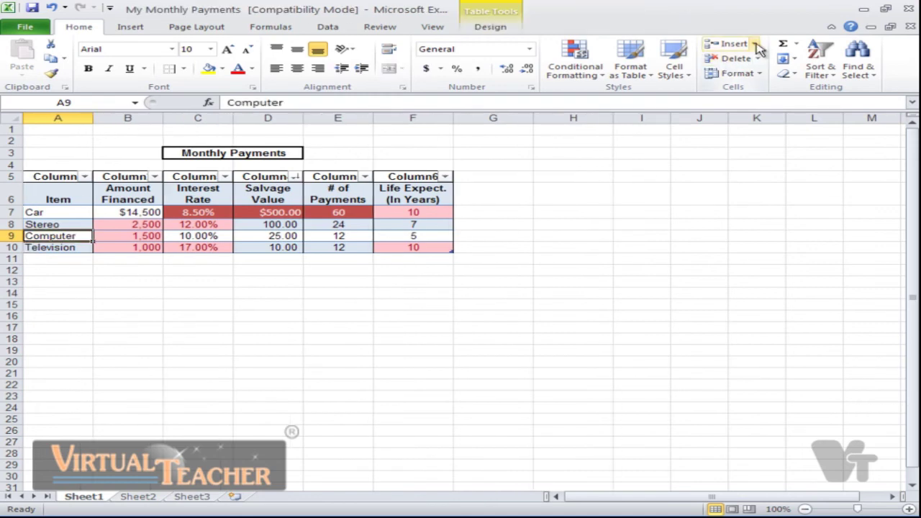
pyautogui.click(754, 43)
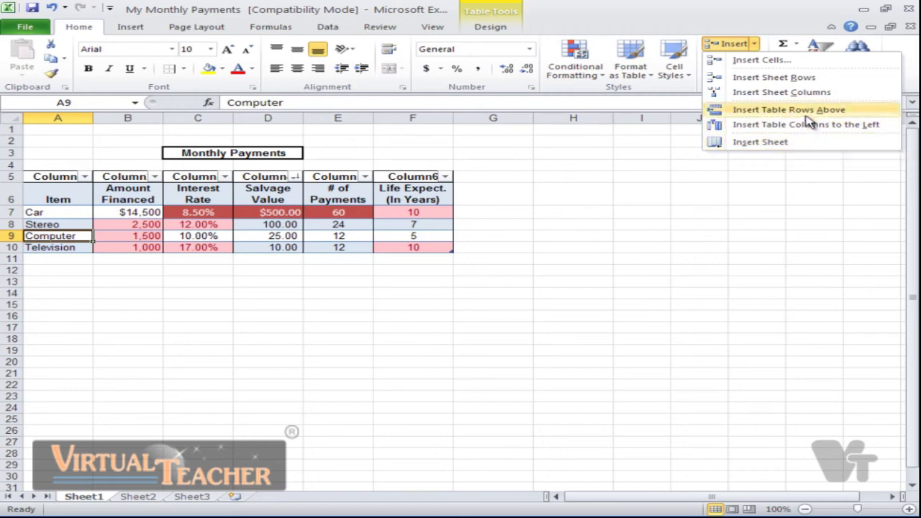
# Insert a blank table row above Computer and bring up the cell Format options.
pyautogui.click(806, 115)
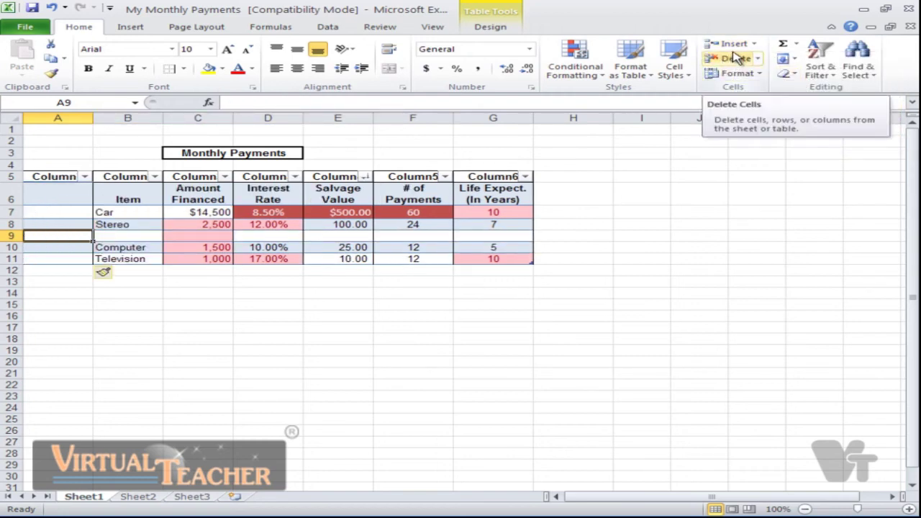
pyautogui.click(761, 79)
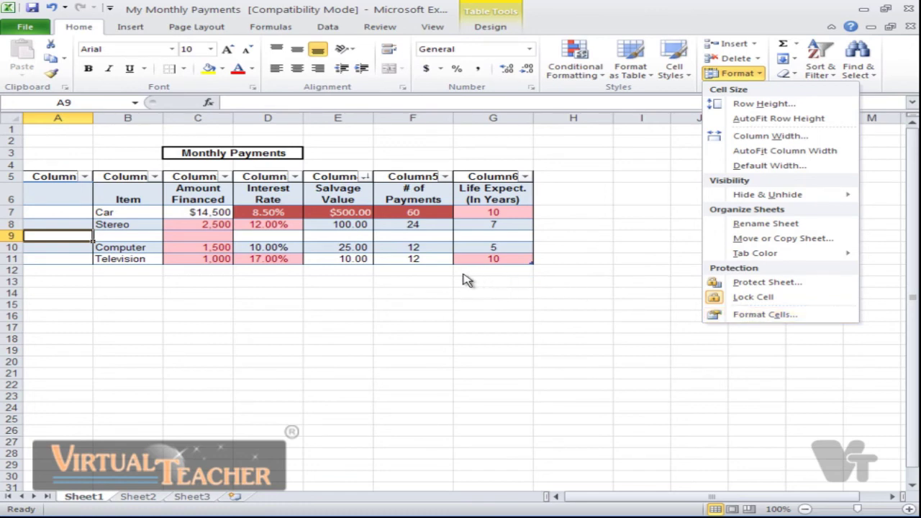
# Delete the blank sheet column A in front of Item.
pyautogui.click(58, 193)
pyautogui.click(758, 59)
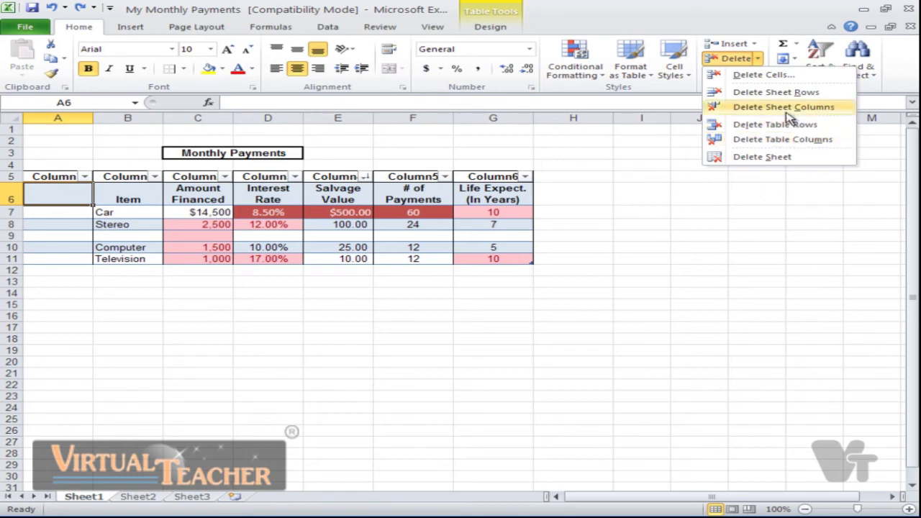
pyautogui.click(789, 115)
# Delete blank table row 9 between Stereo and Computer.
pyautogui.moveTo(43, 235); pyautogui.dragTo(397, 234)
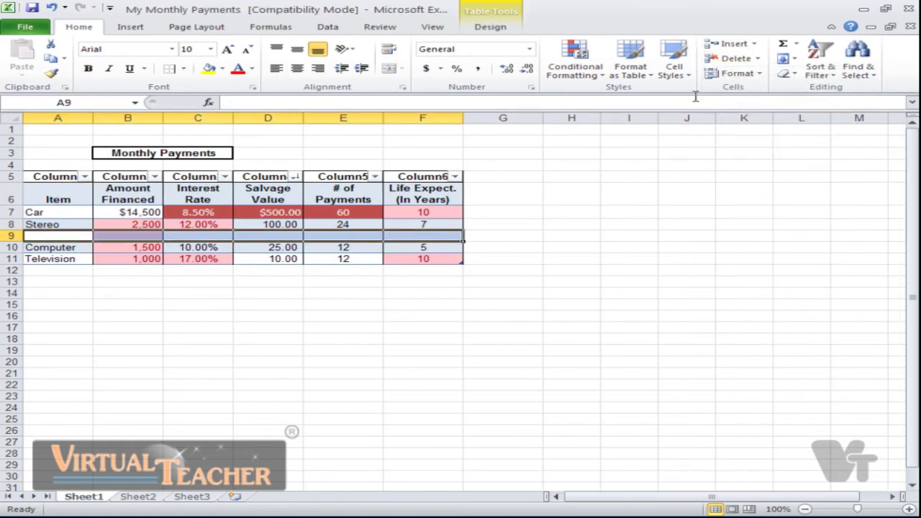
pyautogui.click(758, 59)
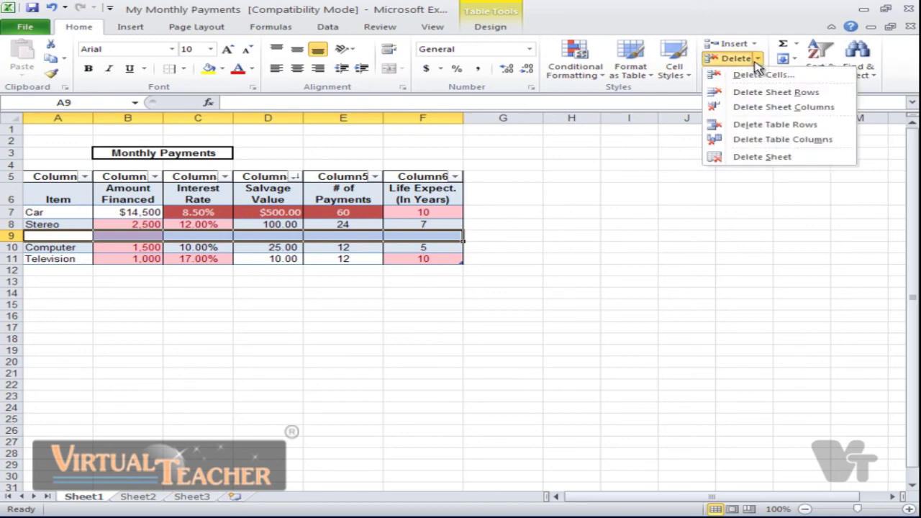
pyautogui.click(786, 128)
pyautogui.click(786, 128)
pyautogui.click(460, 350)
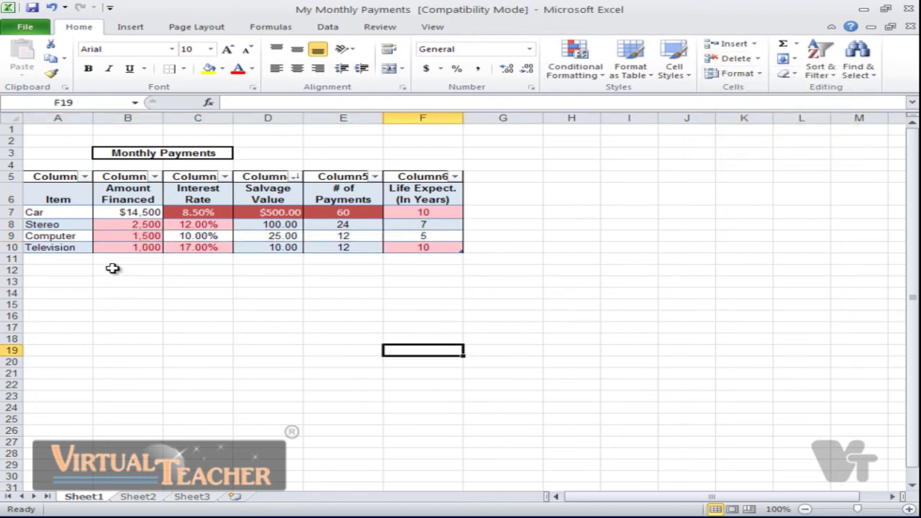
# Hide the Stereo row 8 of the table.
pyautogui.moveTo(46, 224); pyautogui.dragTo(423, 224)
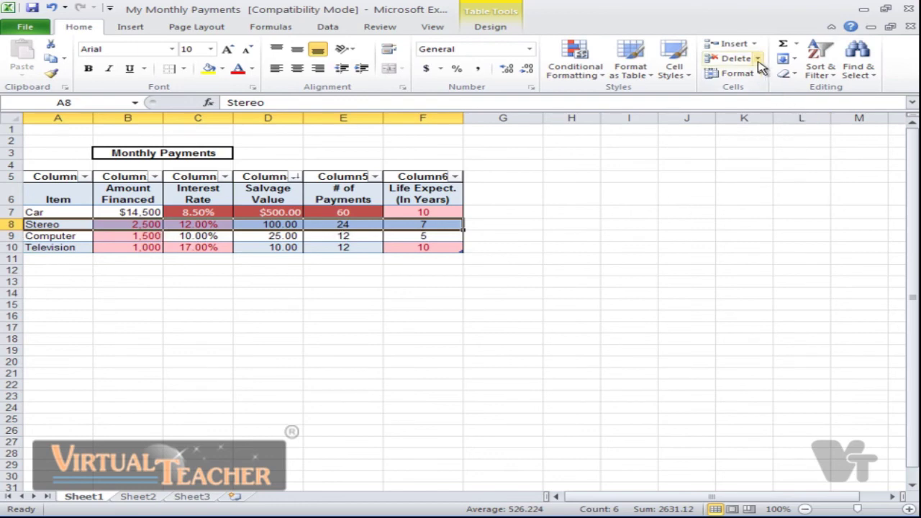
pyautogui.click(759, 73)
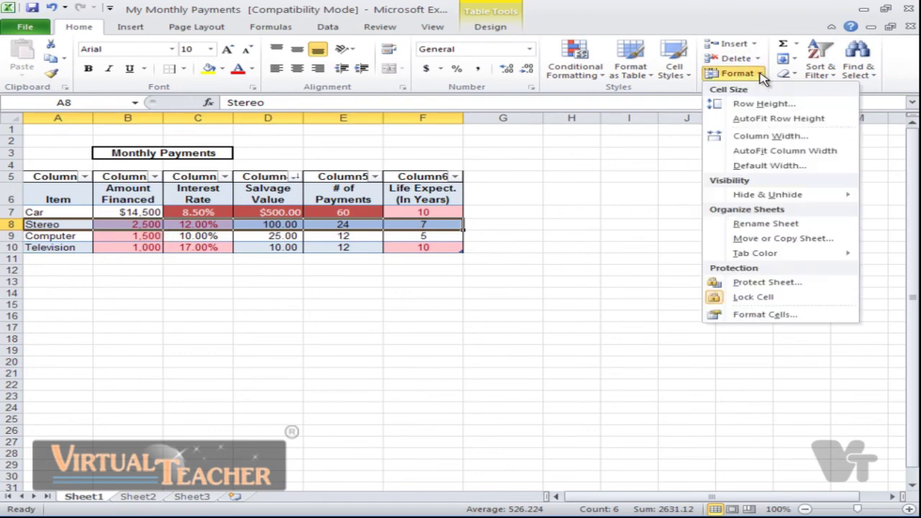
pyautogui.moveTo(767, 195)
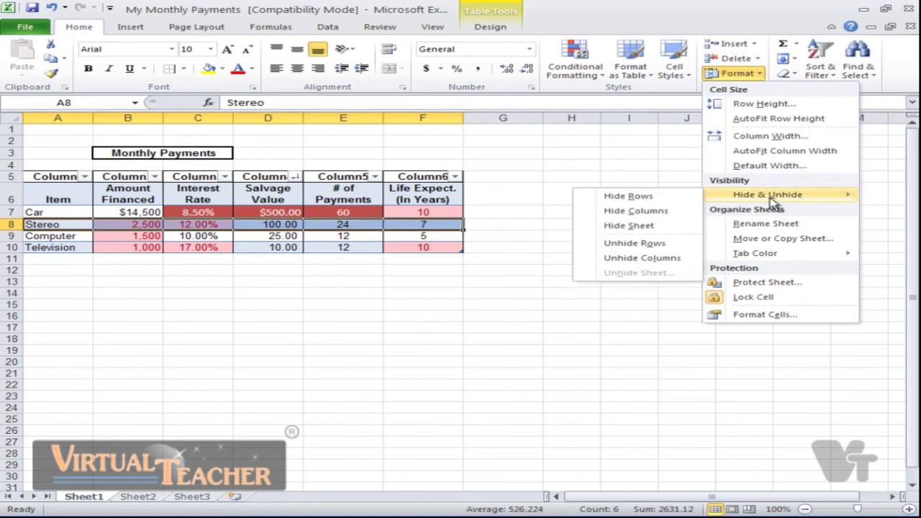
pyautogui.click(653, 197)
pyautogui.click(244, 268)
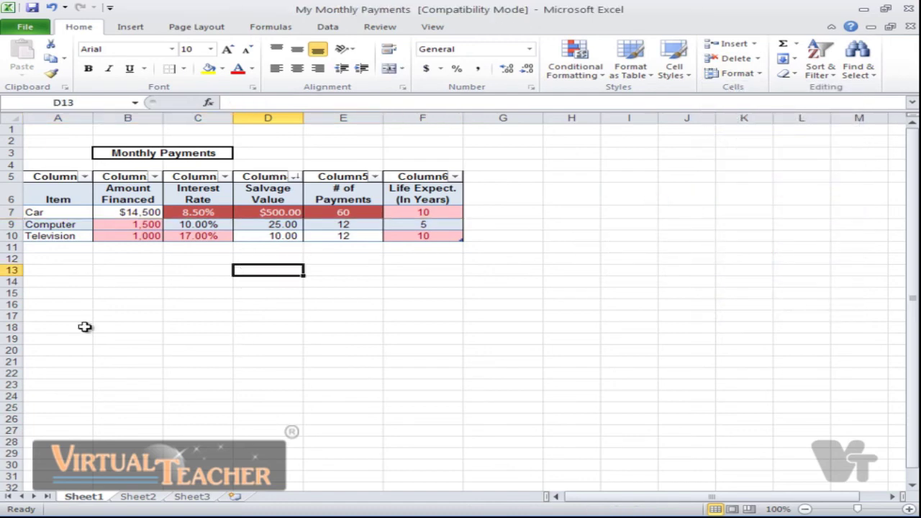
# Select rows 7 to 10 around the hidden row and unhide the Stereo row.
pyautogui.click(78, 224)
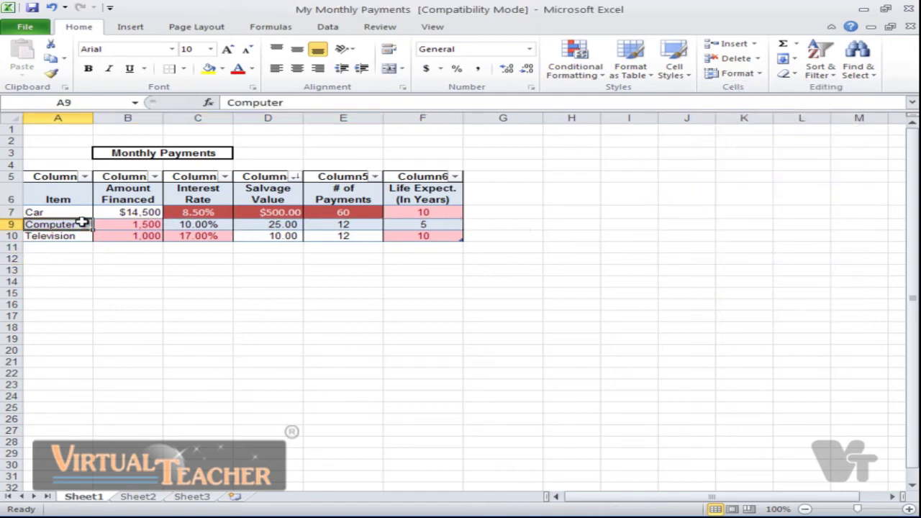
pyautogui.click(64, 216)
pyautogui.click(66, 224)
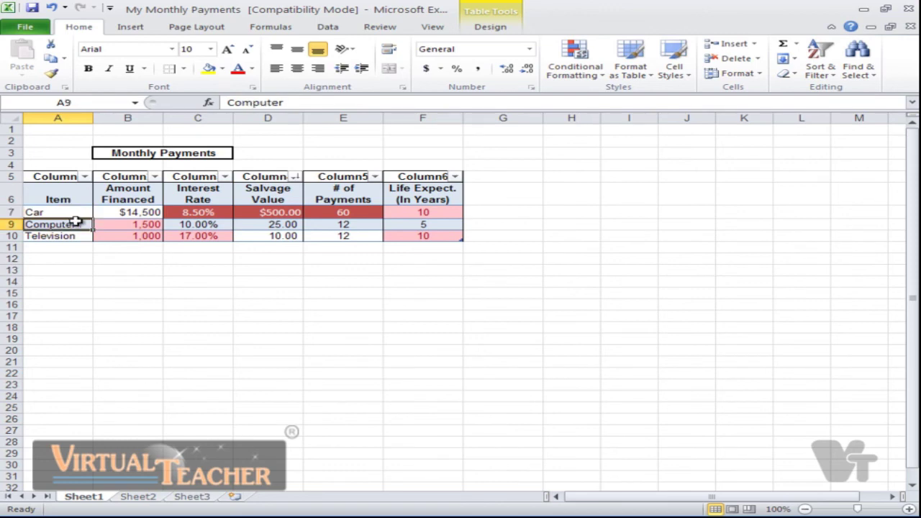
pyautogui.moveTo(101, 224); pyautogui.dragTo(486, 228)
pyautogui.click(489, 282)
pyautogui.click(343, 247)
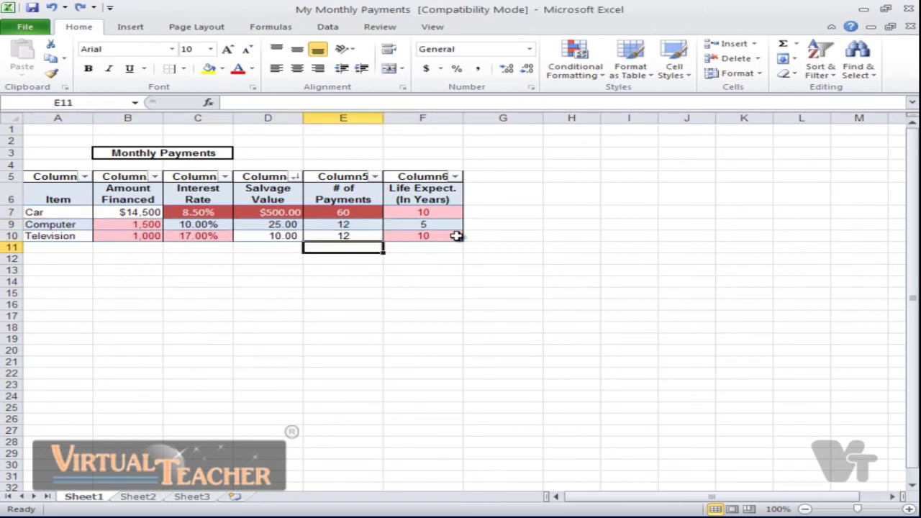
pyautogui.moveTo(454, 236); pyautogui.dragTo(63, 212)
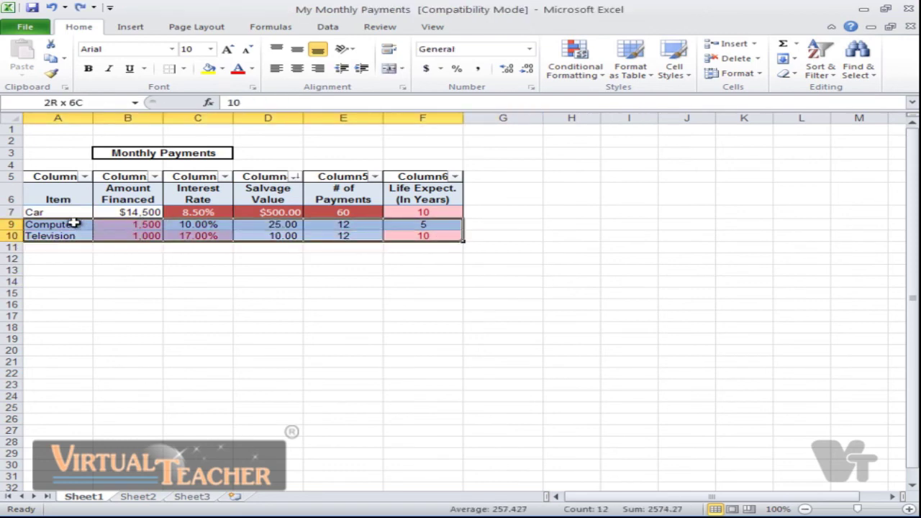
pyautogui.click(757, 74)
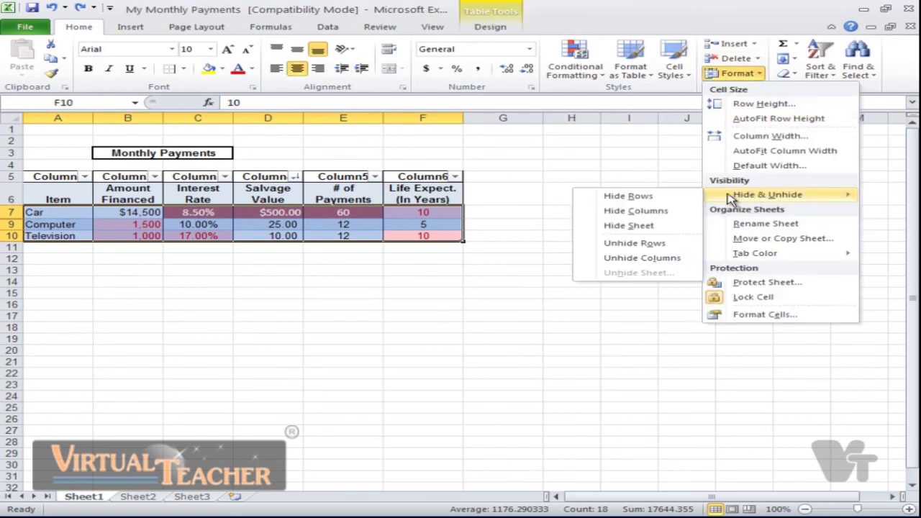
pyautogui.moveTo(767, 194)
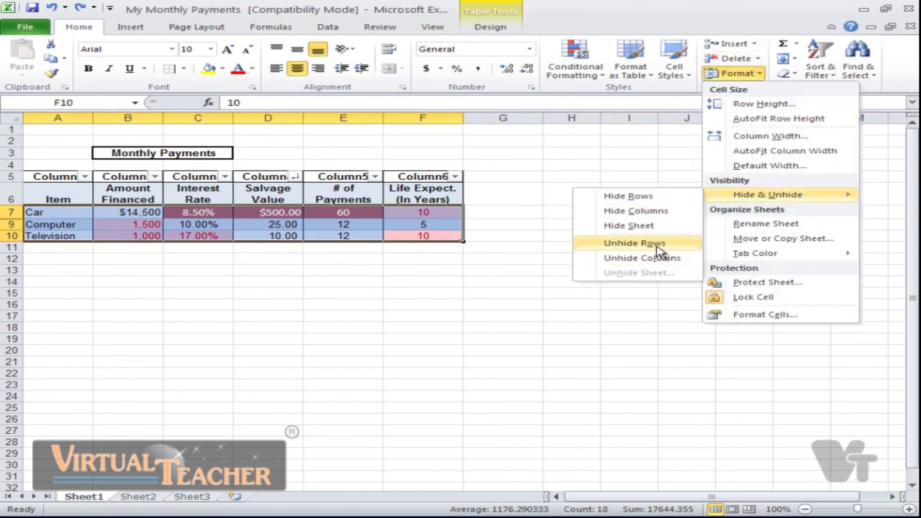
pyautogui.click(657, 245)
pyautogui.click(252, 266)
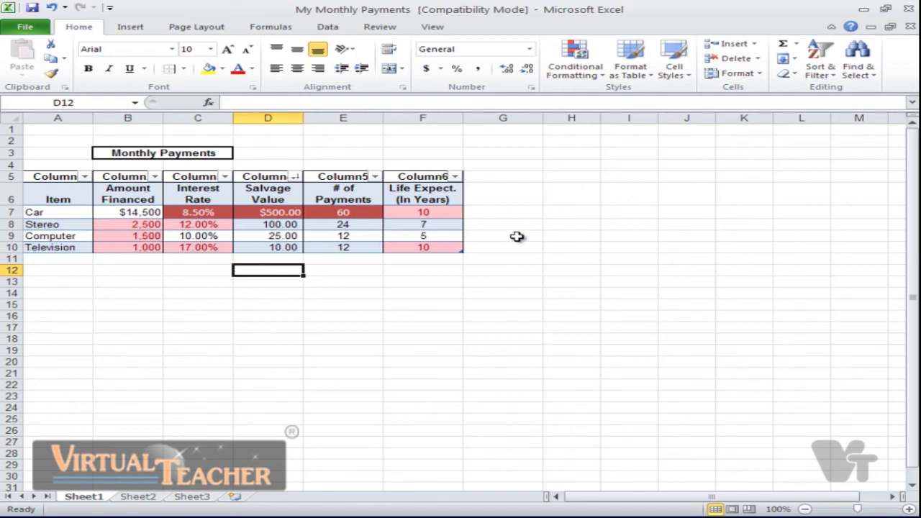
# Protect Sheet1 with a password, allowing only selection of locked and unlocked cells.
pyautogui.click(766, 78)
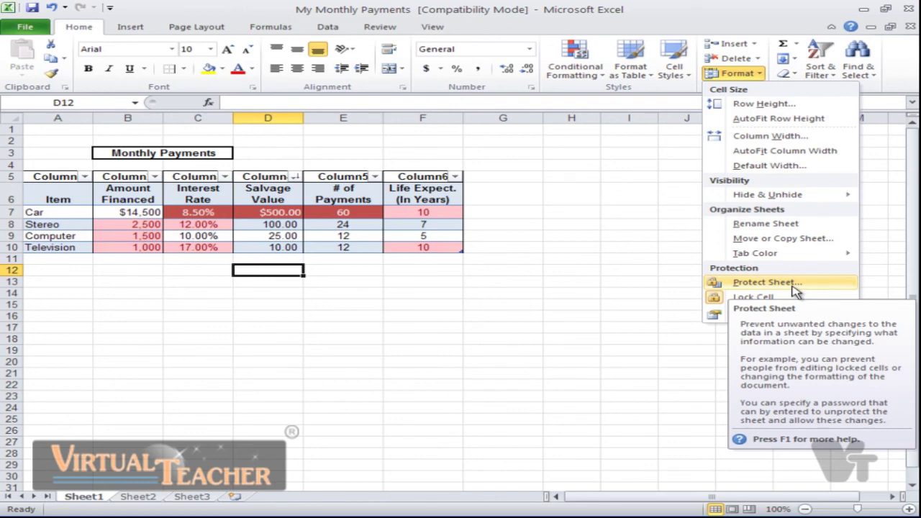
pyautogui.click(765, 282)
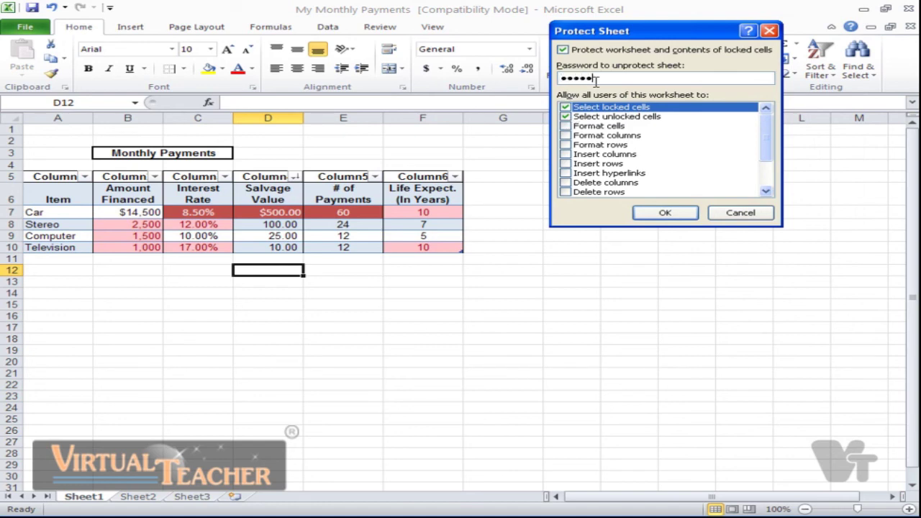
pyautogui.scroll(-1, 763, 158)
pyautogui.scroll(-1, 764, 164)
pyautogui.scroll(1, 755, 147)
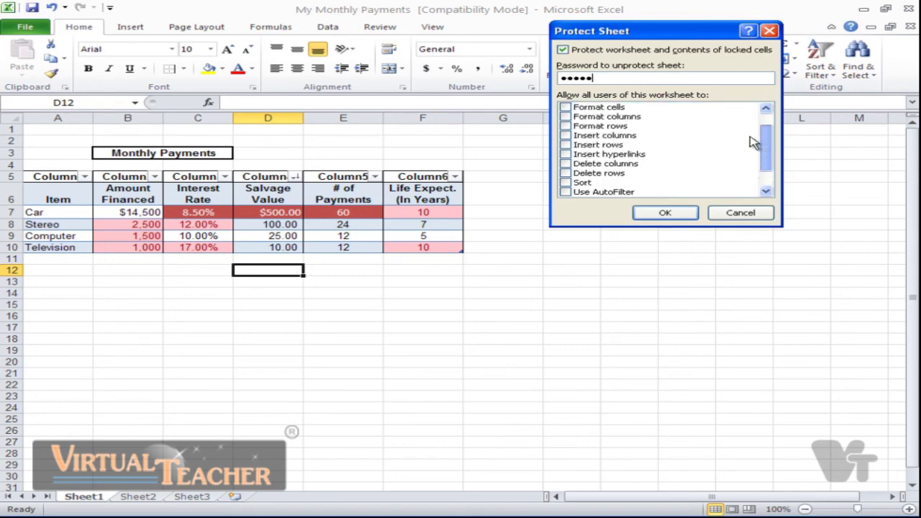
pyautogui.scroll(1, 752, 130)
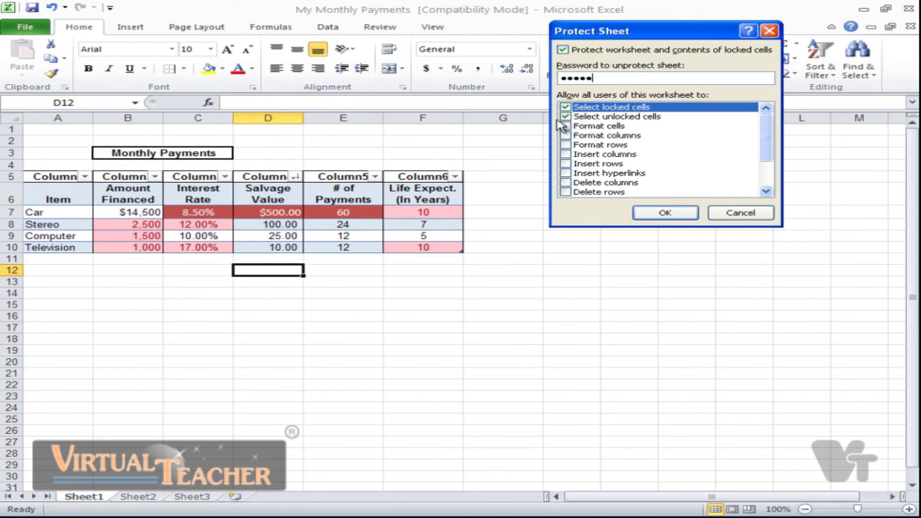
pyautogui.click(565, 116)
pyautogui.click(566, 116)
pyautogui.click(658, 213)
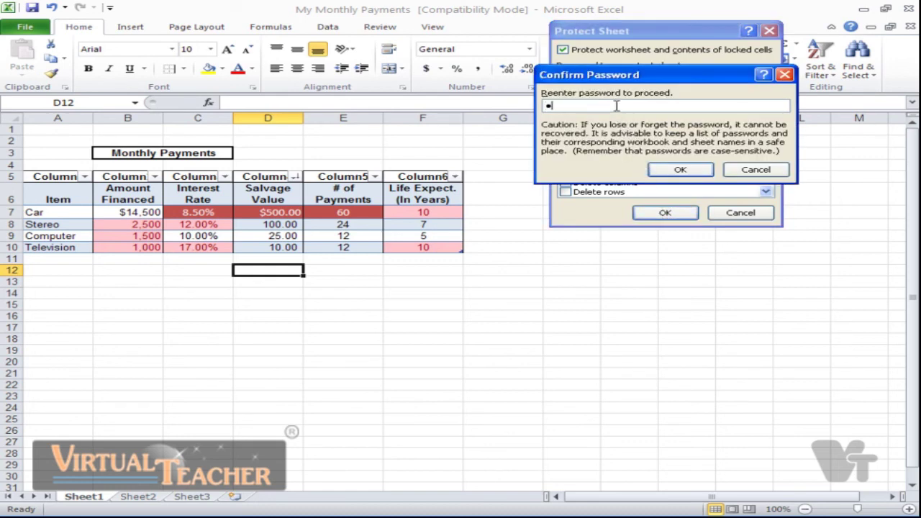
pyautogui.click(680, 171)
# Test protection by trying to move and delete table cells, dismissing each read-only warning.
pyautogui.moveTo(443, 209); pyautogui.dragTo(369, 290)
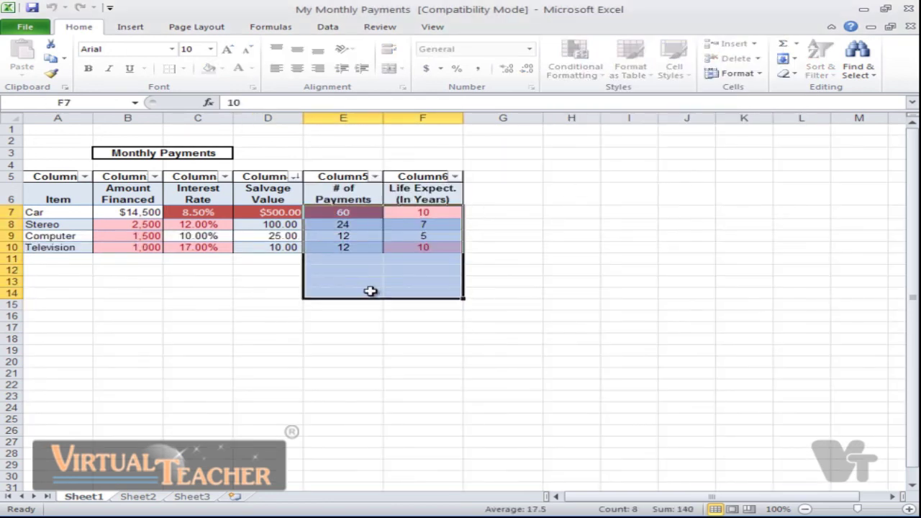
pyautogui.moveTo(338, 214); pyautogui.dragTo(247, 213)
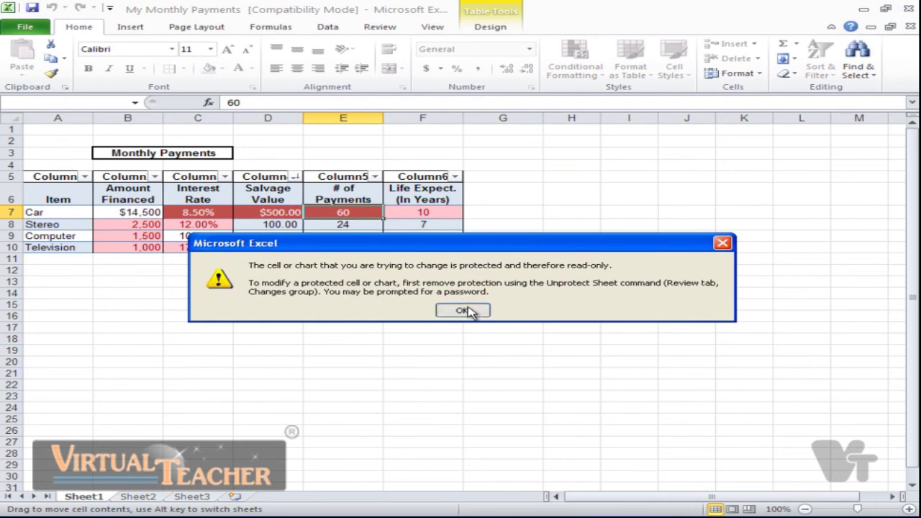
pyautogui.click(467, 310)
pyautogui.moveTo(343, 227); pyautogui.dragTo(265, 267)
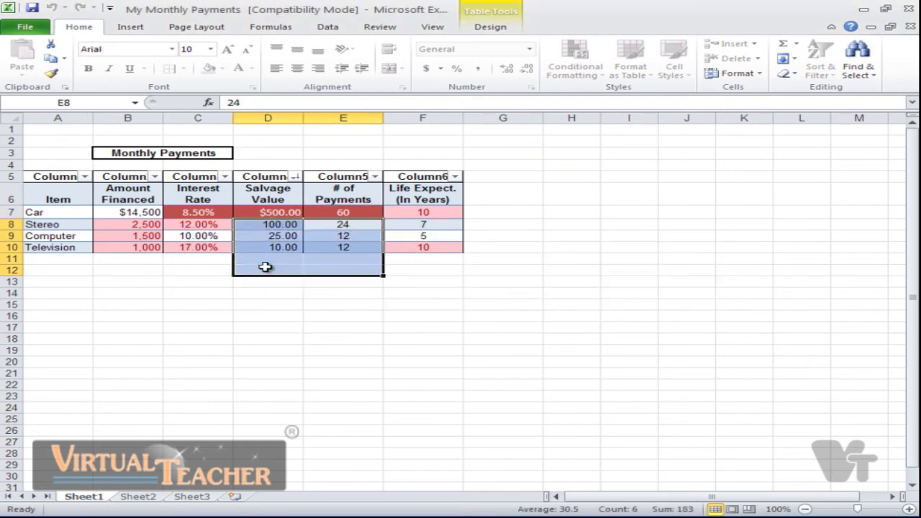
pyautogui.press('Delete')
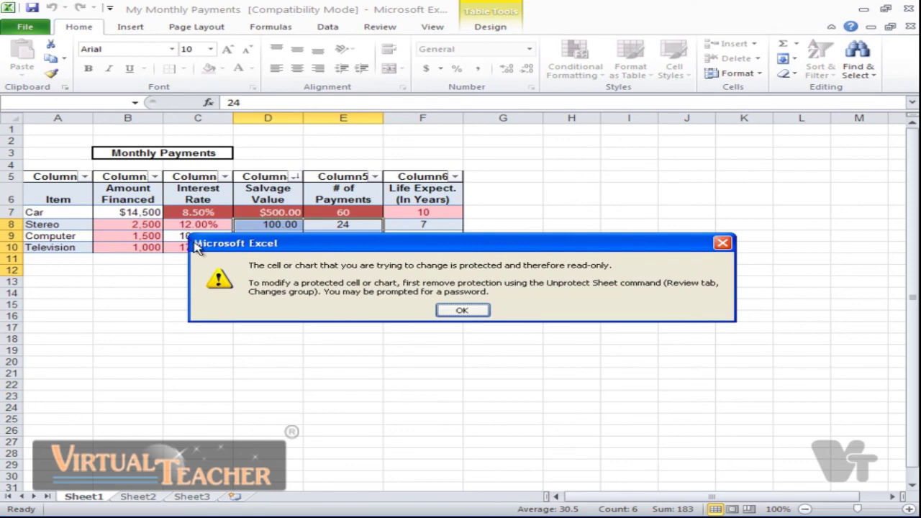
pyautogui.click(464, 311)
pyautogui.moveTo(276, 224); pyautogui.dragTo(133, 131)
pyautogui.press('Delete')
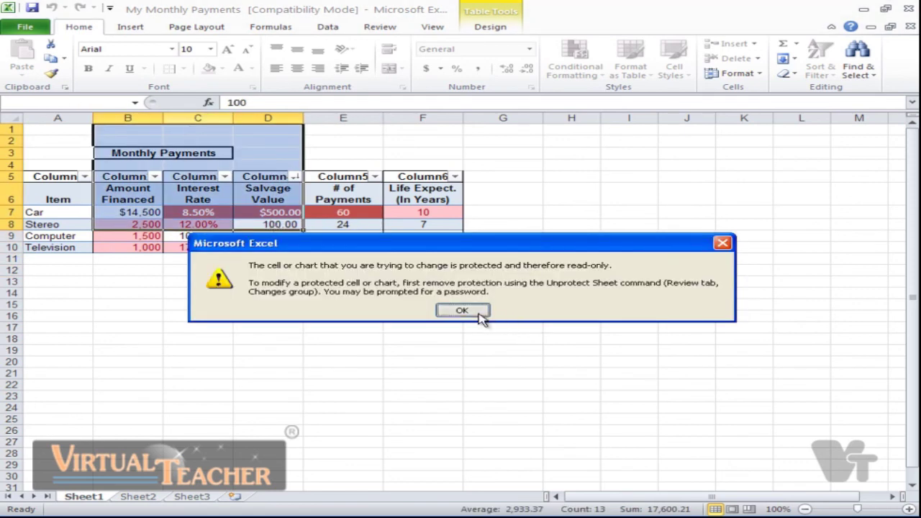
pyautogui.click(480, 316)
# Select the last two # of Payments cells, E9:E10, and bring up the Format options.
pyautogui.click(381, 278)
pyautogui.click(387, 236)
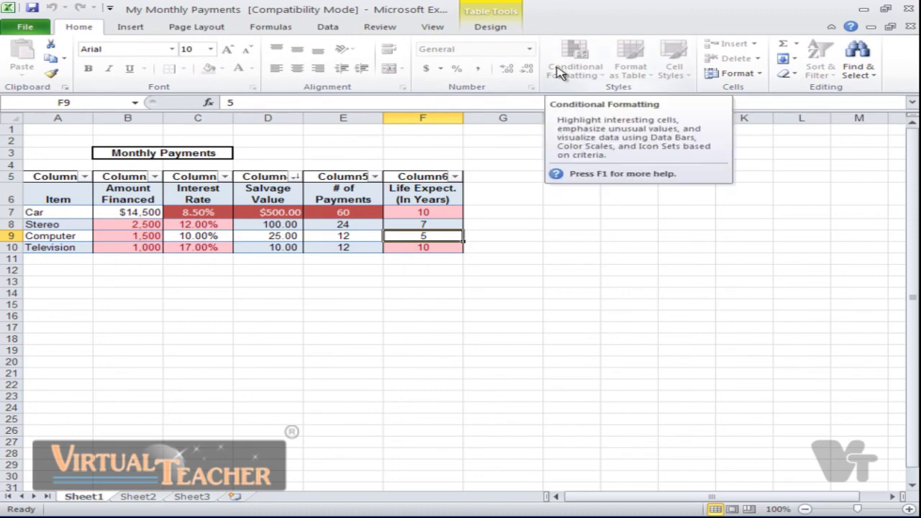
pyautogui.click(341, 235)
pyautogui.click(333, 224)
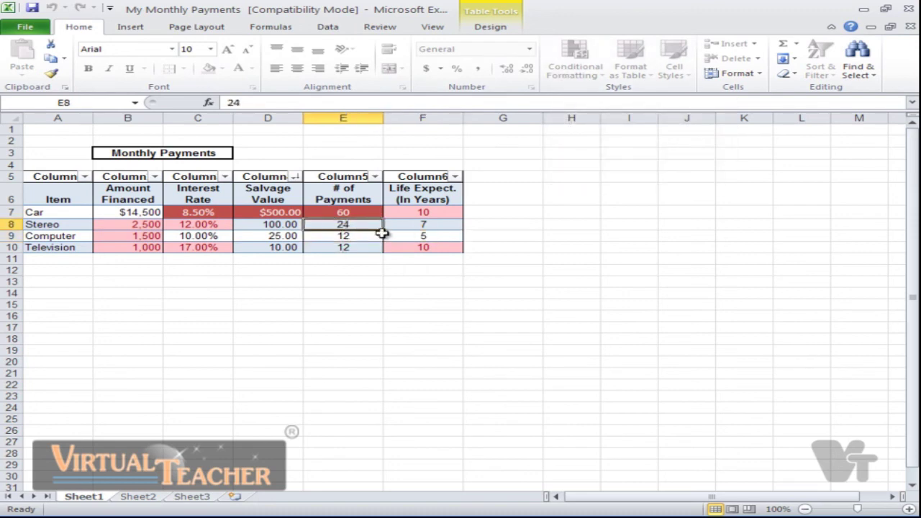
pyautogui.click(368, 248)
pyautogui.moveTo(339, 241); pyautogui.dragTo(338, 236)
pyautogui.click(752, 75)
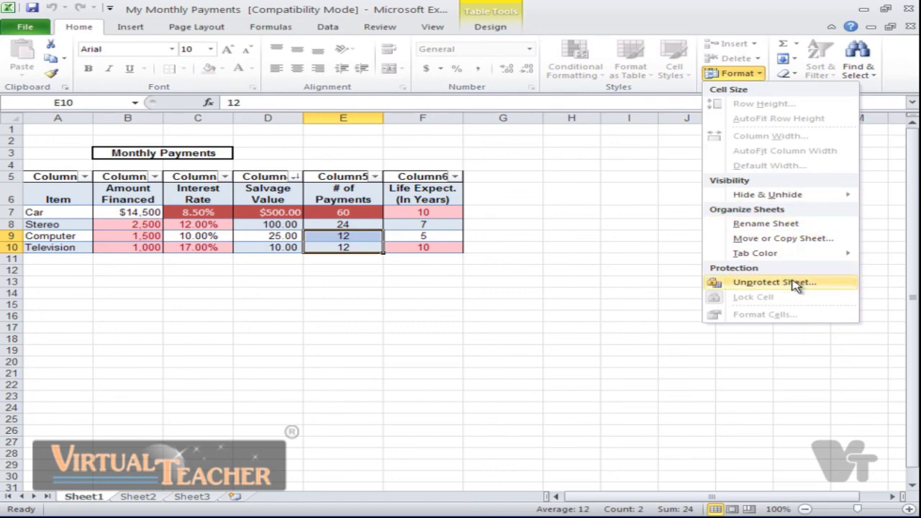
# Unprotect Sheet1 with the sheet password, then select the Stereo interest rate cell.
pyautogui.click(795, 283)
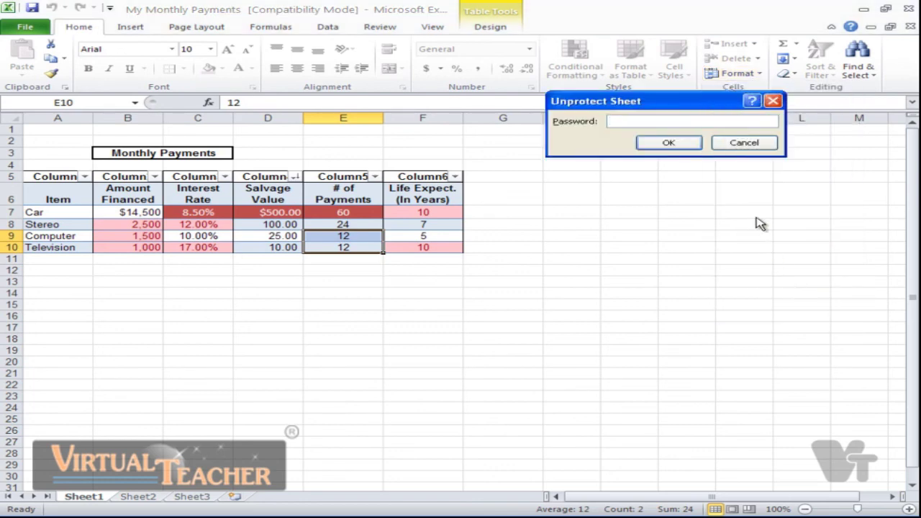
pyautogui.press('Return')
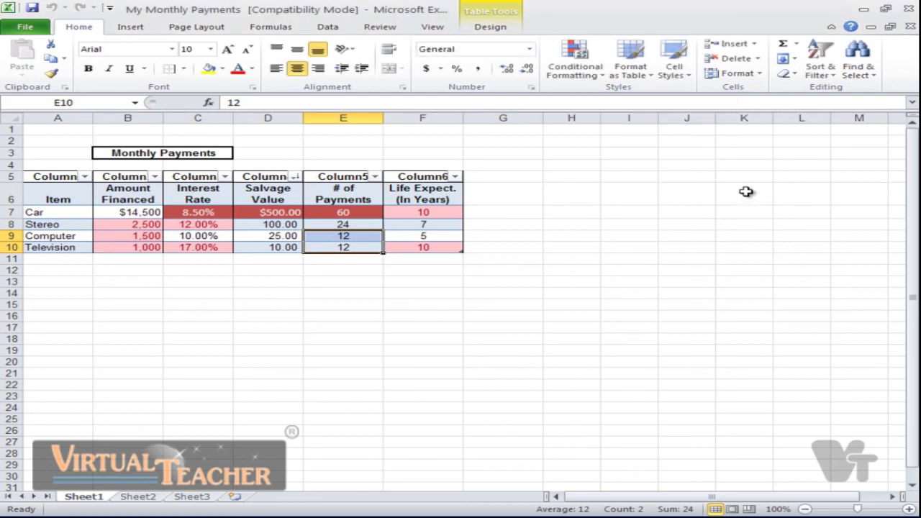
pyautogui.click(746, 192)
pyautogui.click(189, 227)
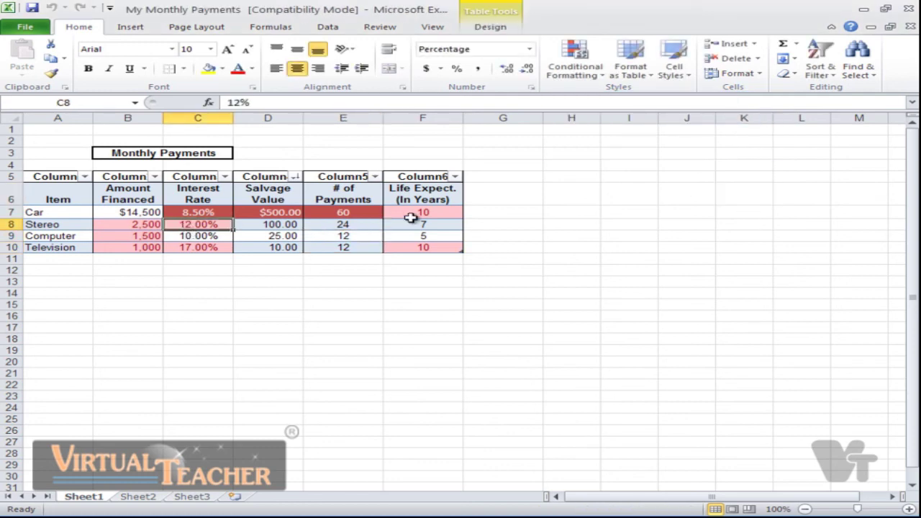
pyautogui.click(363, 192)
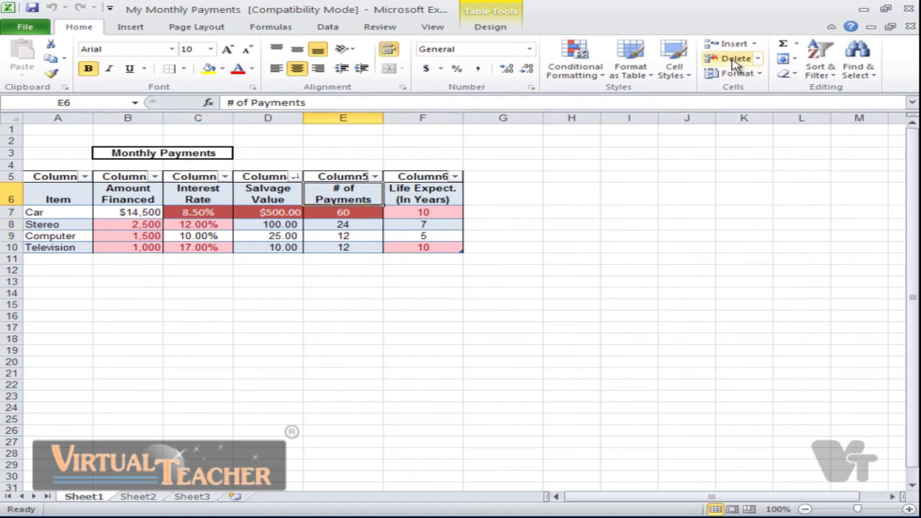
pyautogui.click(755, 75)
pyautogui.click(422, 195)
pyautogui.click(751, 74)
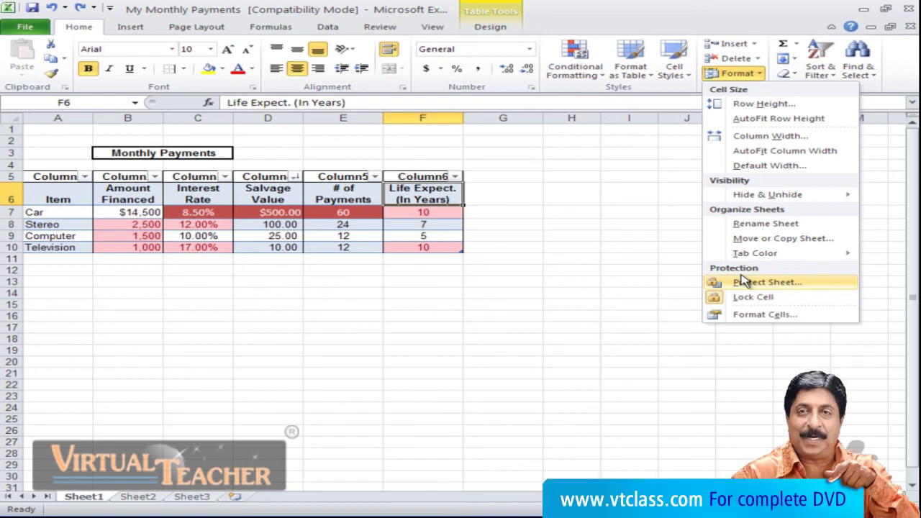
pyautogui.click(755, 316)
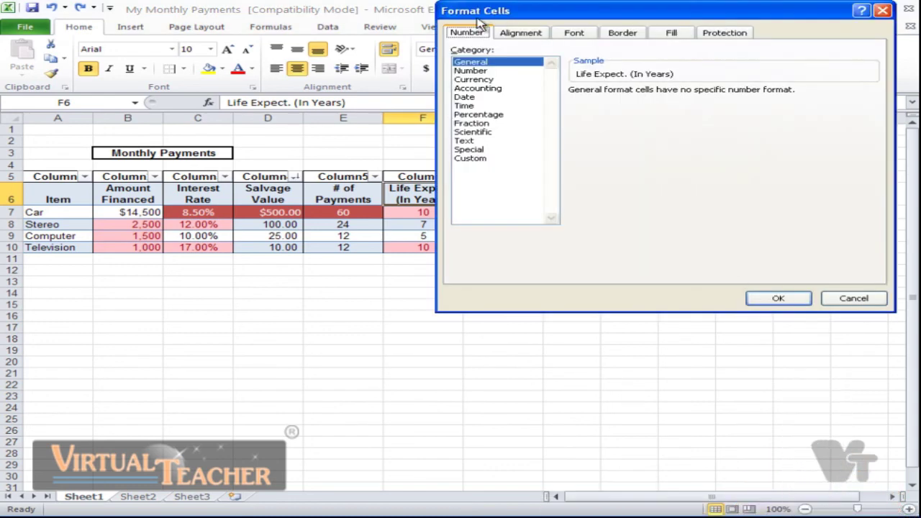
pyautogui.moveTo(485, 16); pyautogui.dragTo(424, 69)
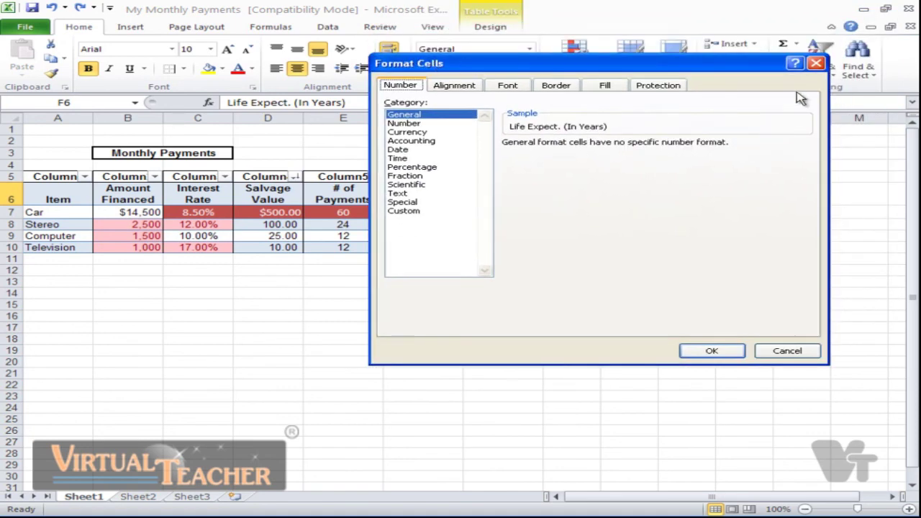
pyautogui.click(799, 353)
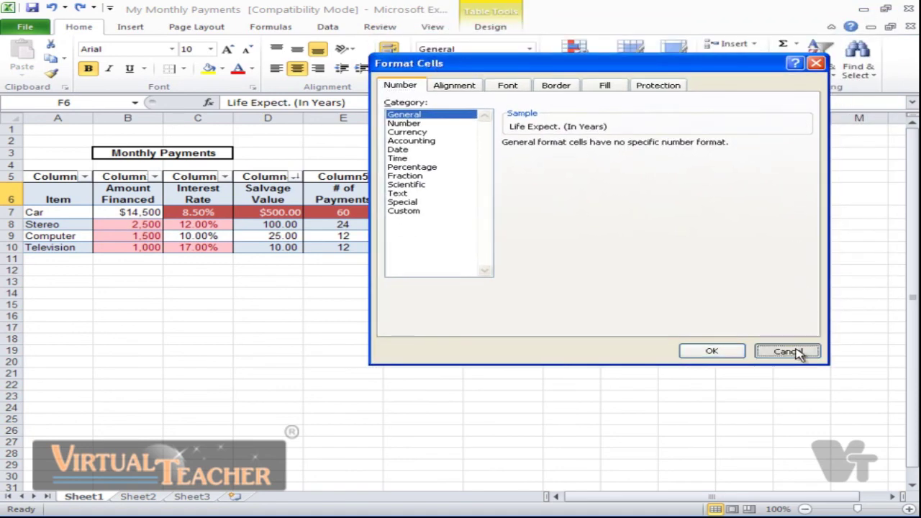